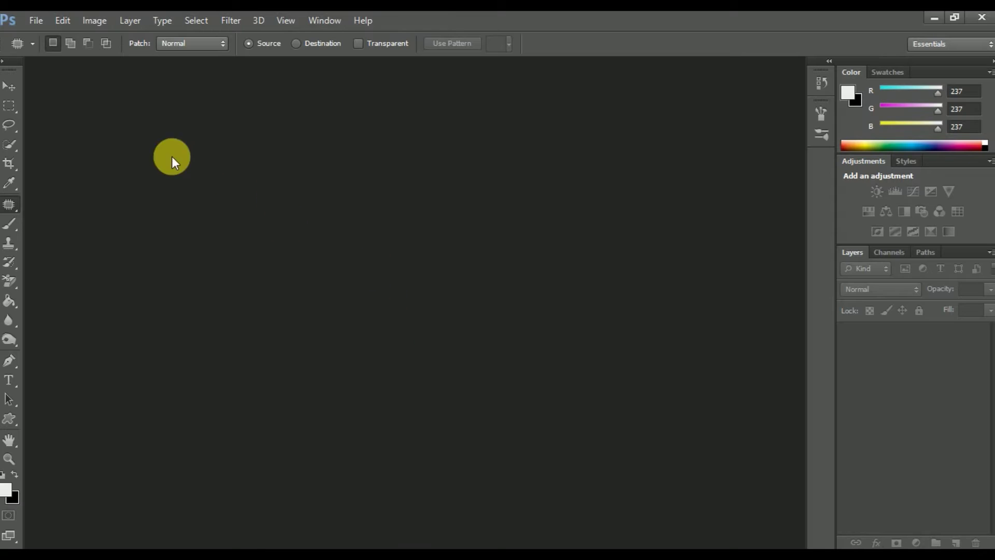
# Step: Open Cloud.jpg and Pic (1) through Pic (5).png together from the source folder
pyautogui.click(37, 20)
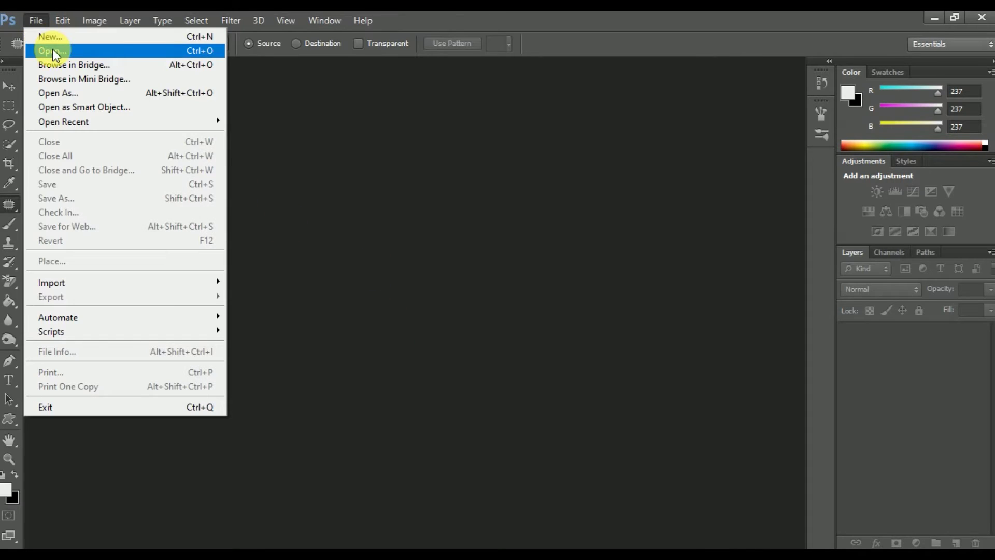
pyautogui.click(52, 49)
pyautogui.moveTo(655, 320); pyautogui.dragTo(402, 174)
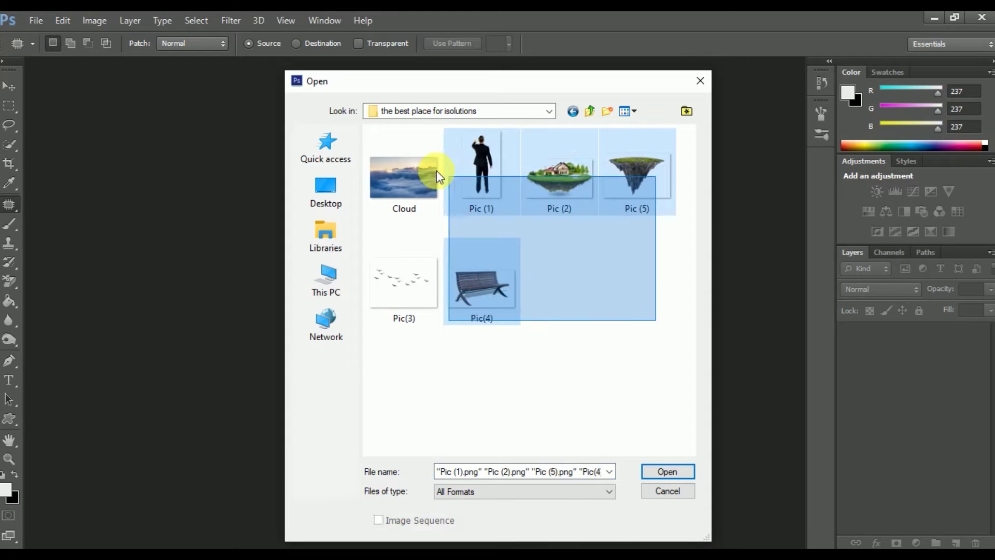
pyautogui.click(657, 472)
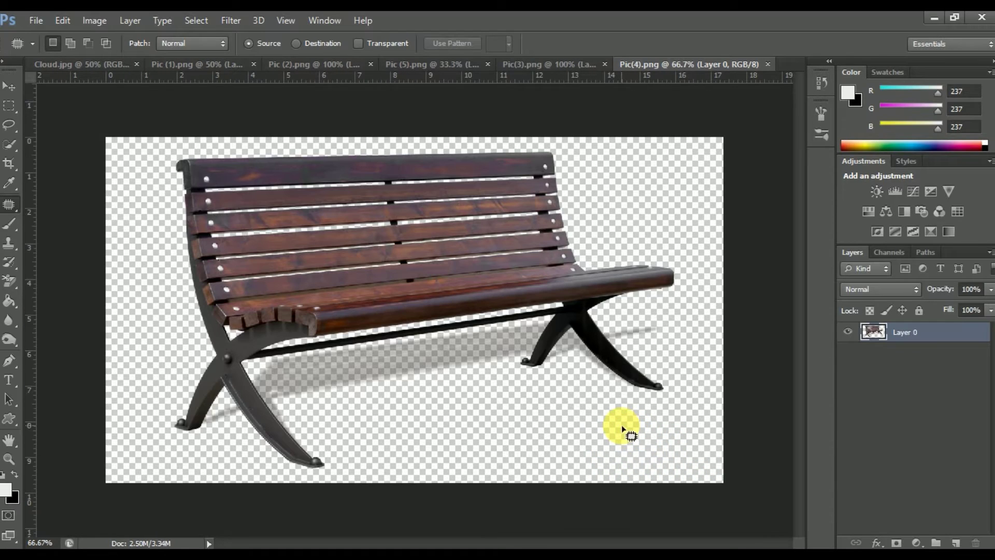
# Step: Fit the bench image to the window and browse the documents to Pic (2).png
pyautogui.hotkey('ctrl', '0')
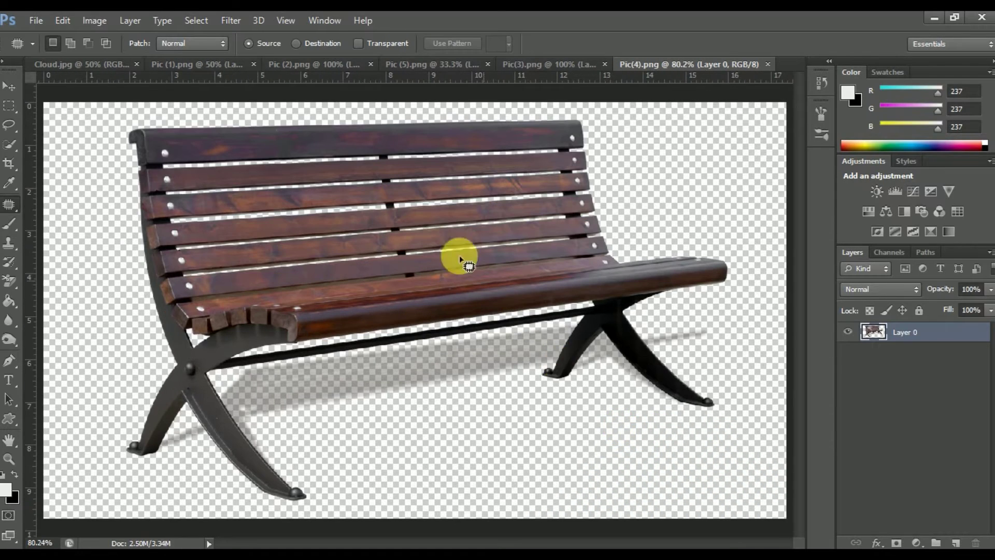
pyautogui.click(101, 67)
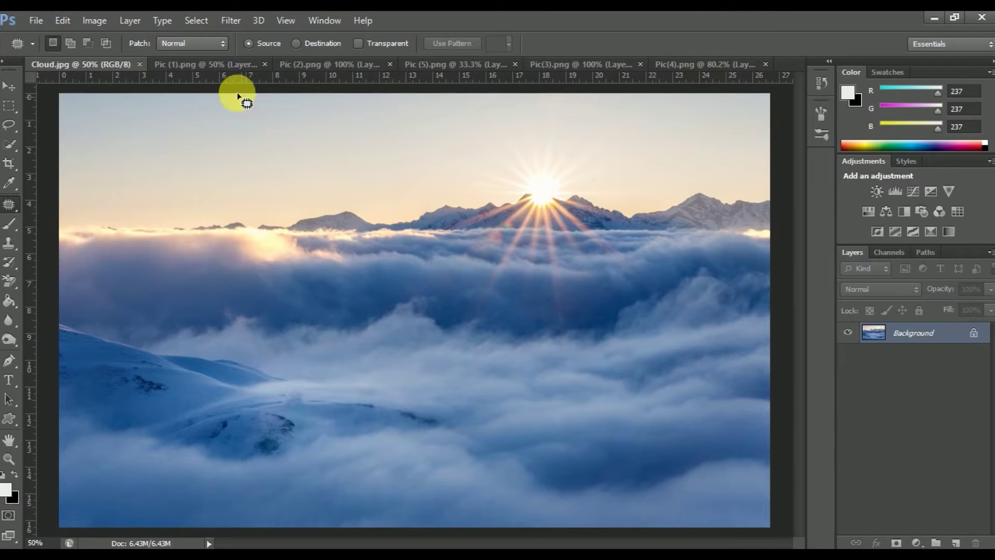
pyautogui.click(204, 64)
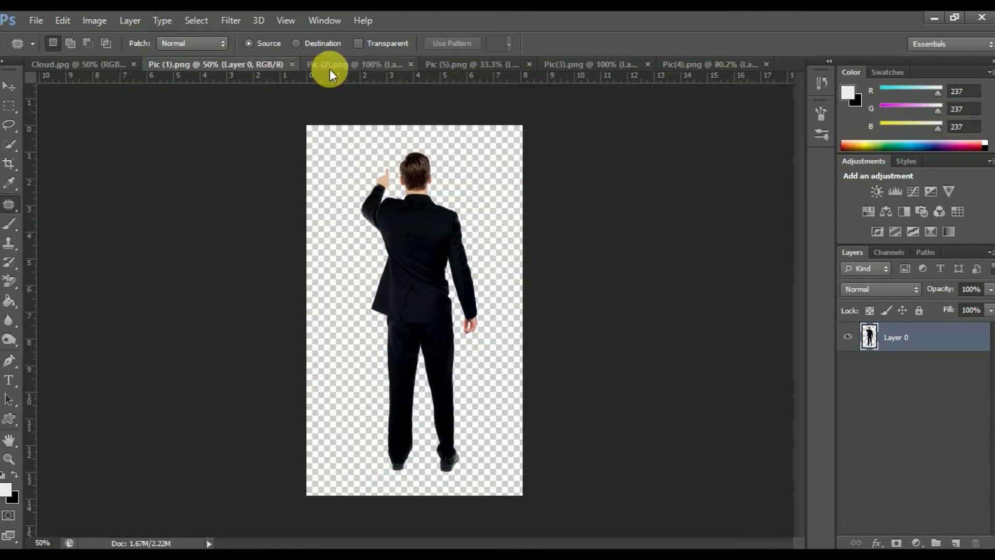
pyautogui.click(331, 67)
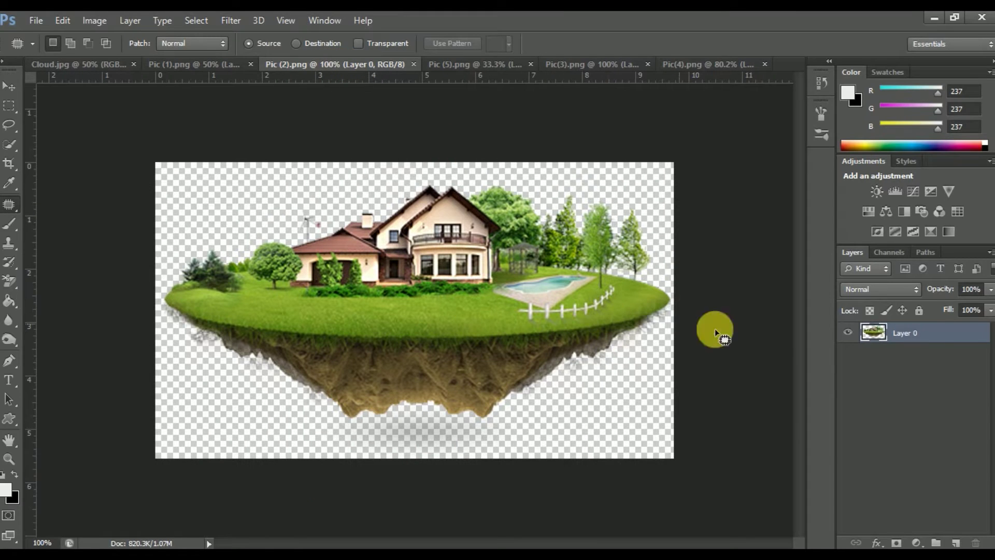
# Step: Duplicate the house island's Layer 0 into Cloud.jpg
pyautogui.rightClick(931, 336)
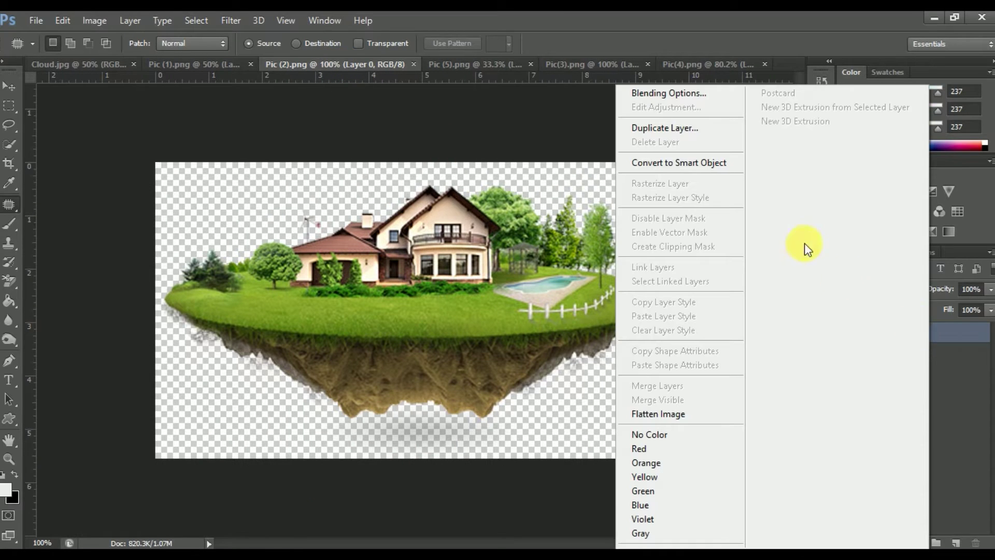
pyautogui.click(704, 132)
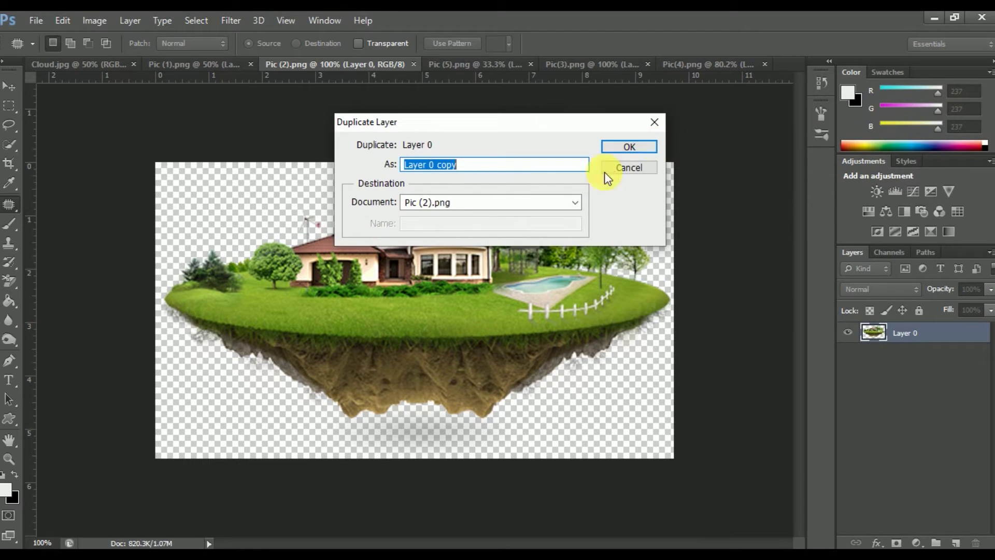
pyautogui.click(569, 203)
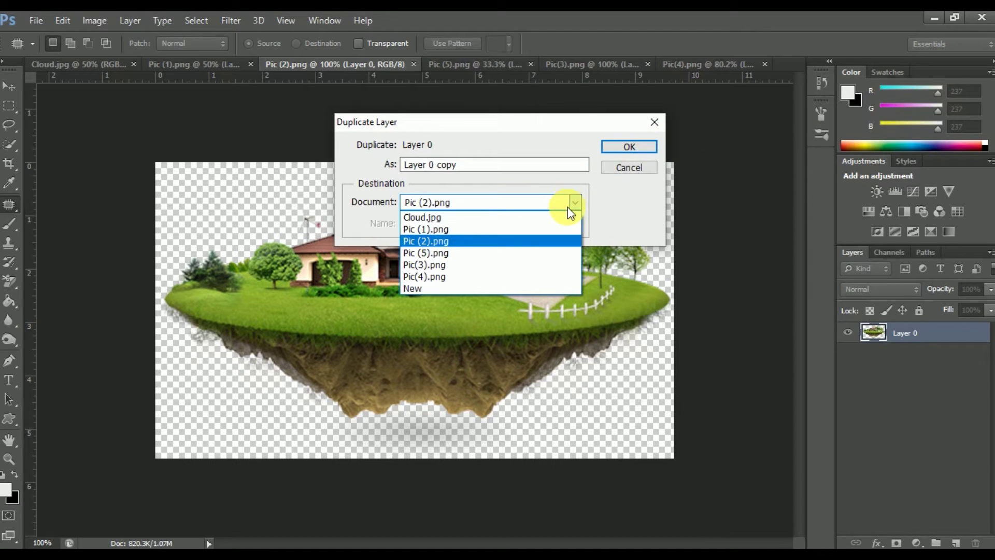
pyautogui.click(519, 218)
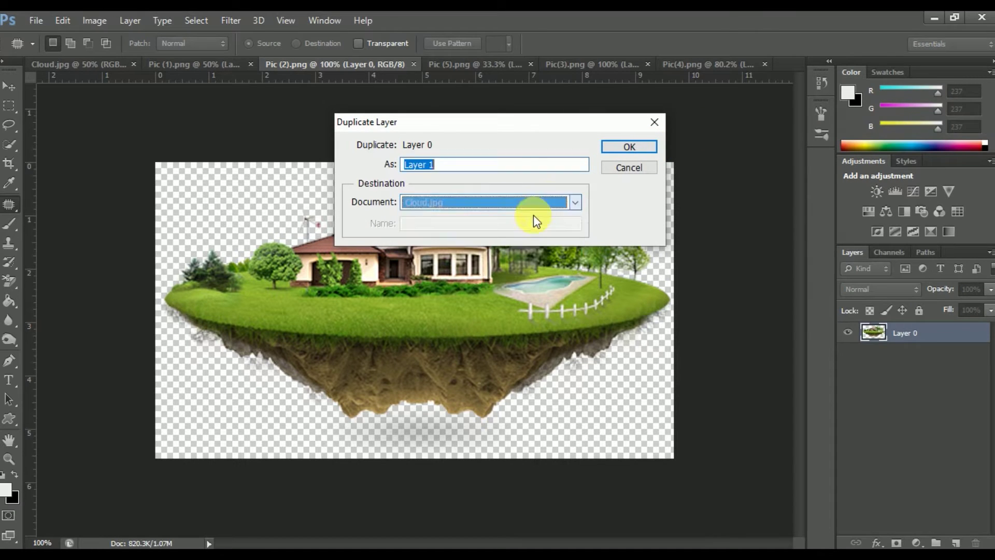
pyautogui.click(629, 146)
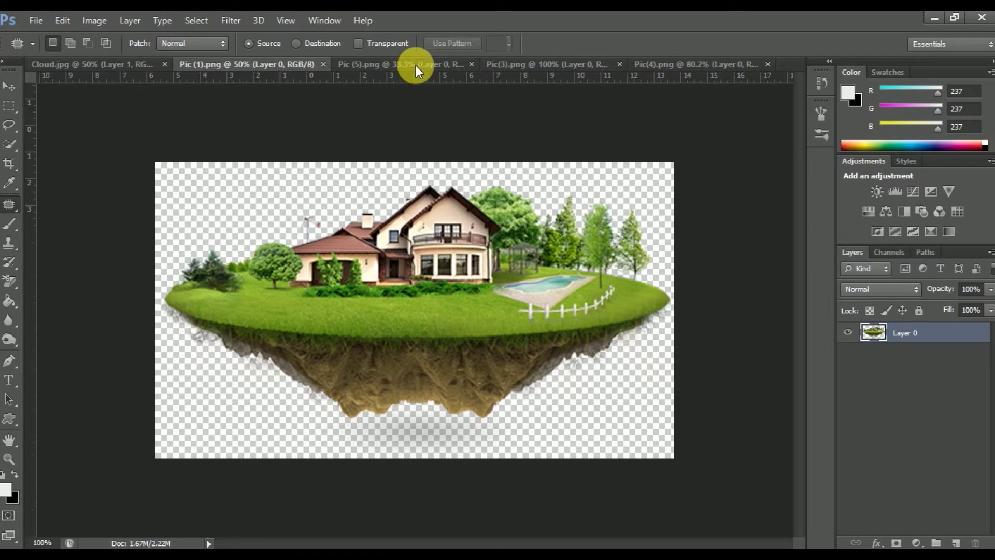
# Step: Close Pic (2).png and drag the house island to the centre of Cloud.jpg
pyautogui.click(414, 64)
pyautogui.click(113, 64)
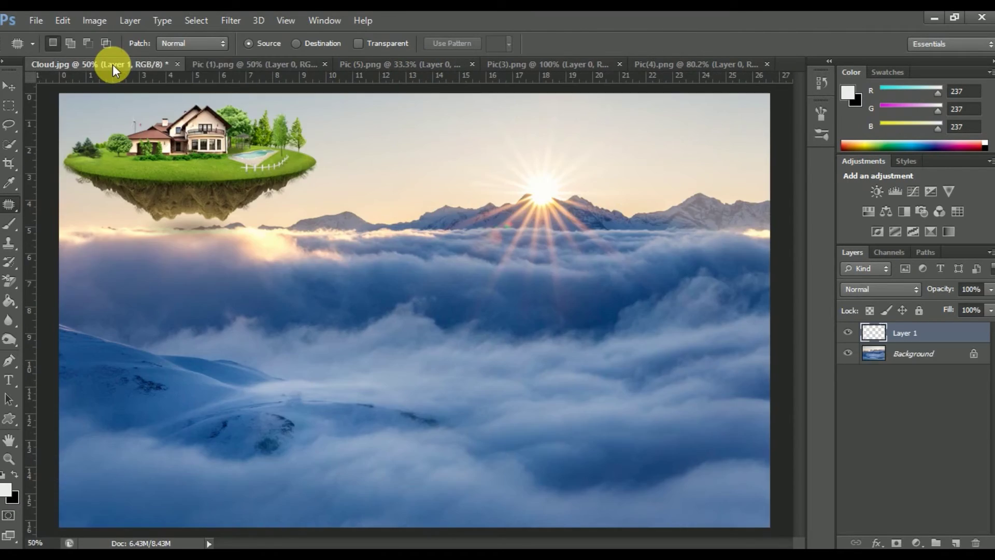
pyautogui.click(15, 87)
pyautogui.moveTo(84, 120); pyautogui.dragTo(461, 295)
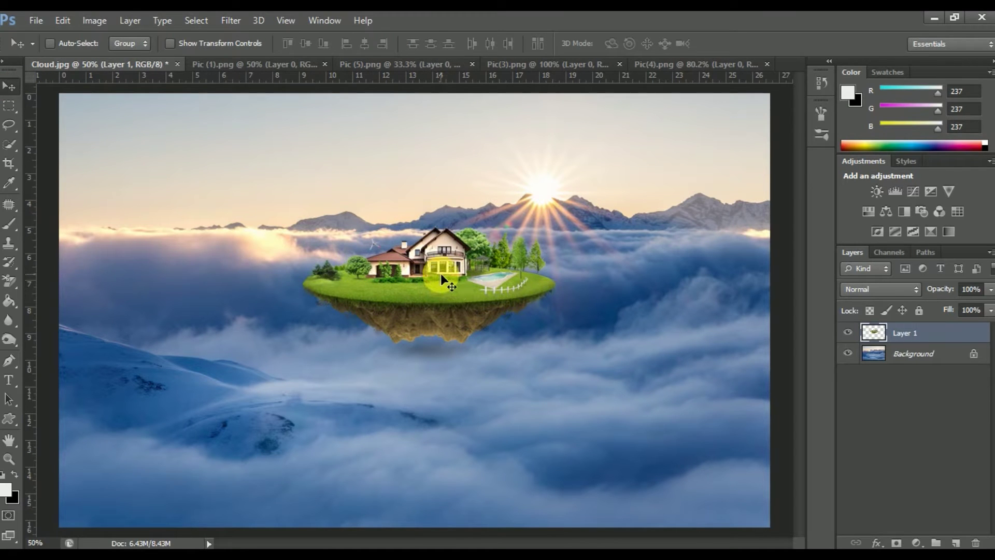
pyautogui.click(658, 66)
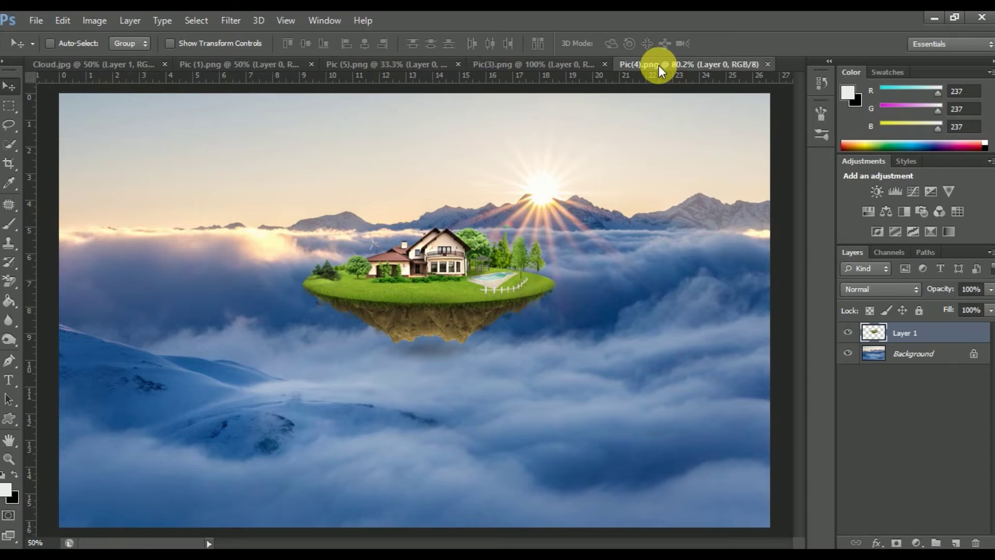
# Step: Duplicate Pic (5).png's rocky island layer into Cloud.jpg as Layer 2
pyautogui.click(549, 67)
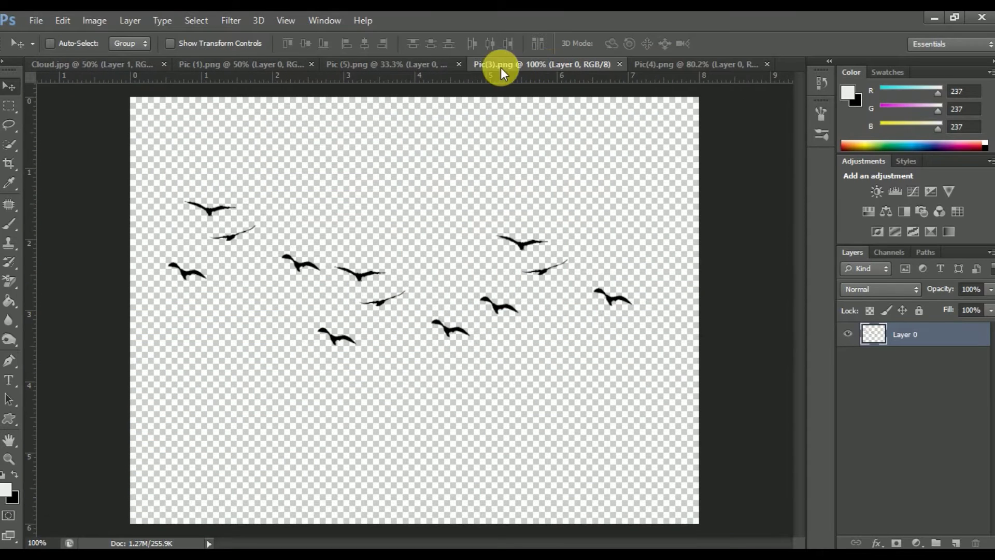
pyautogui.click(427, 64)
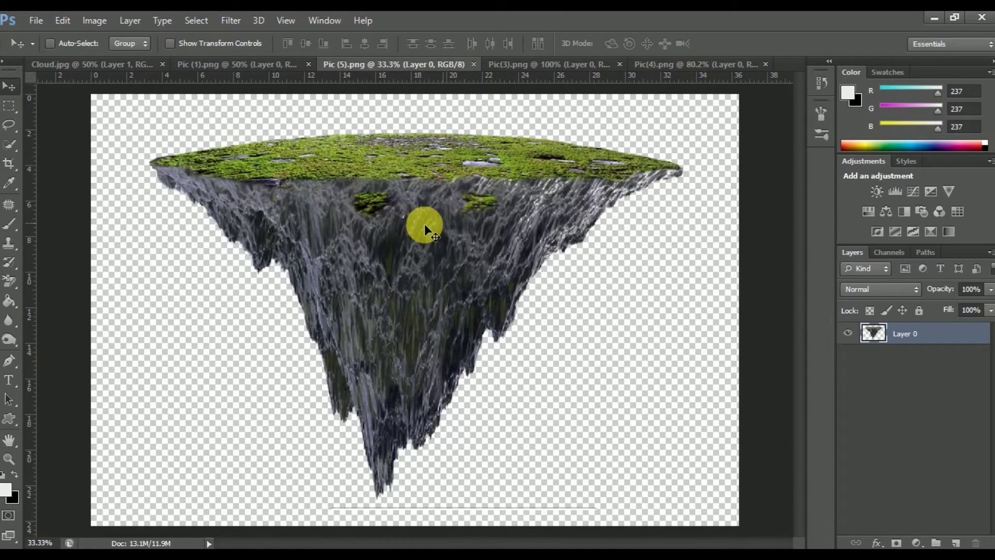
pyautogui.rightClick(927, 338)
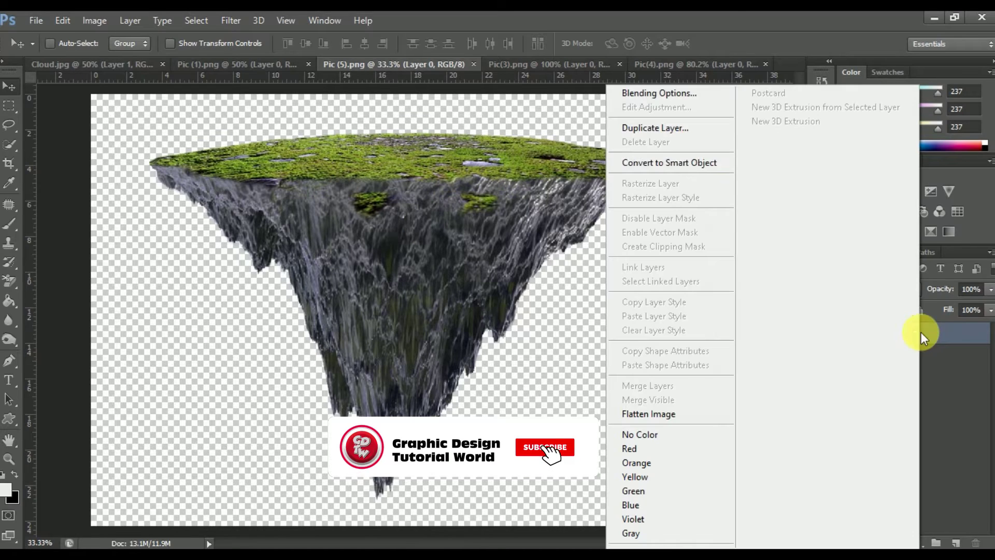
pyautogui.click(666, 129)
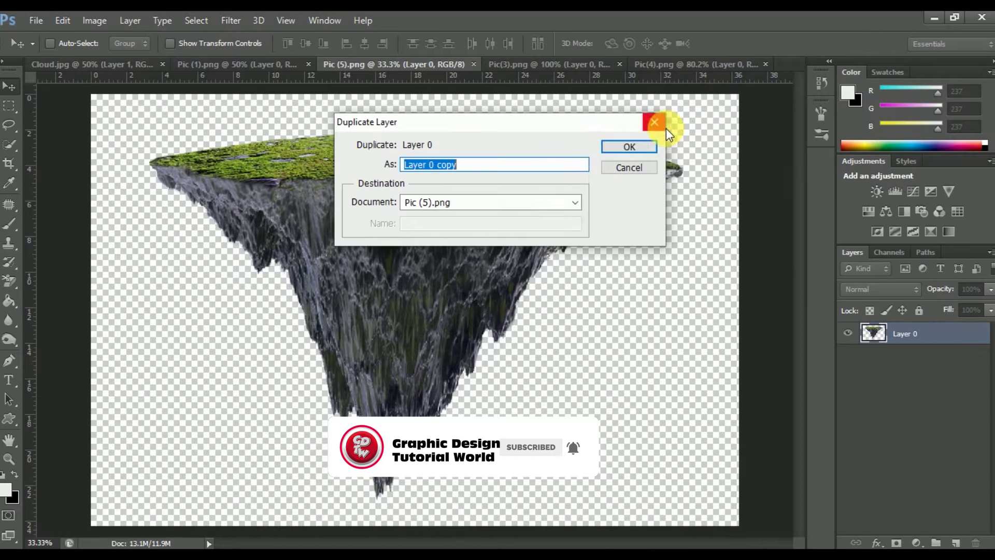
pyautogui.click(508, 201)
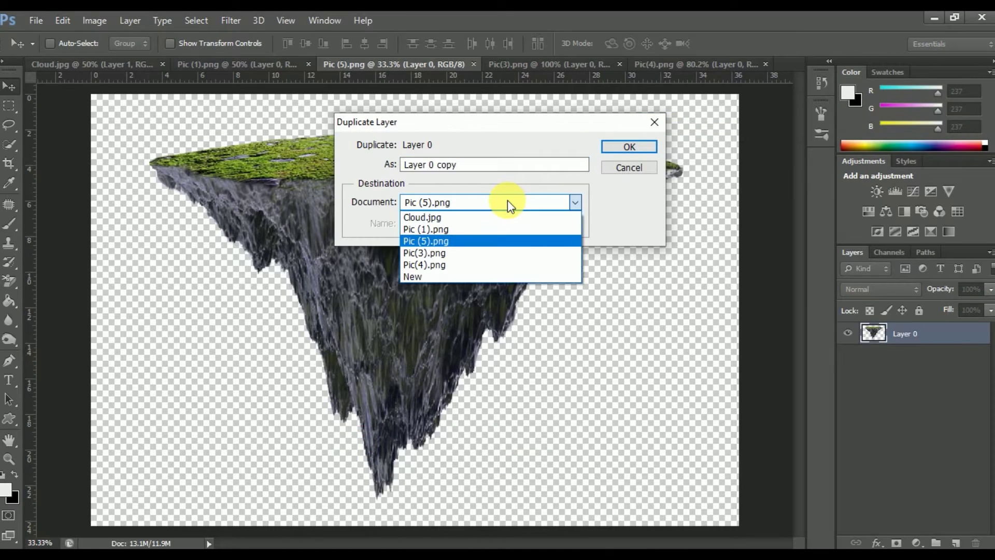
pyautogui.click(507, 217)
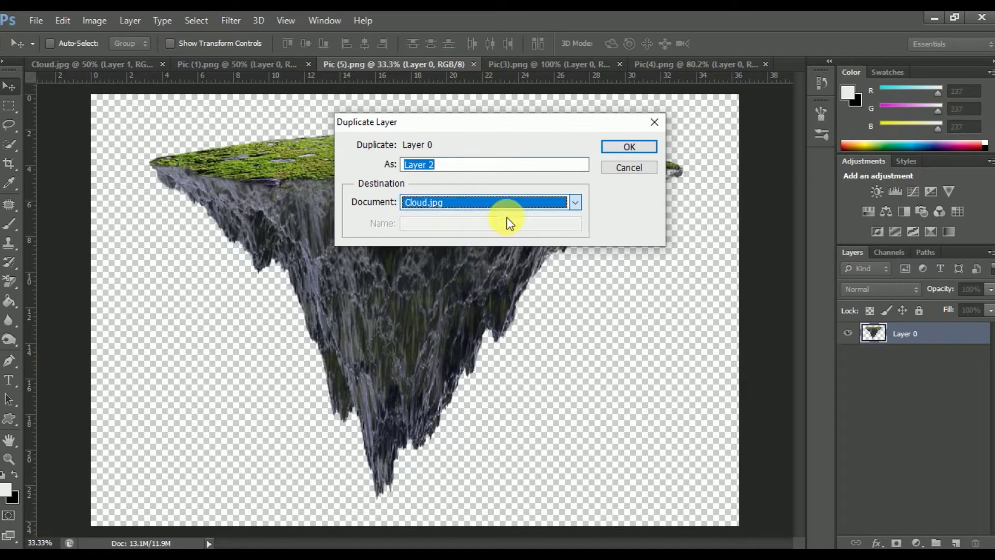
pyautogui.click(618, 147)
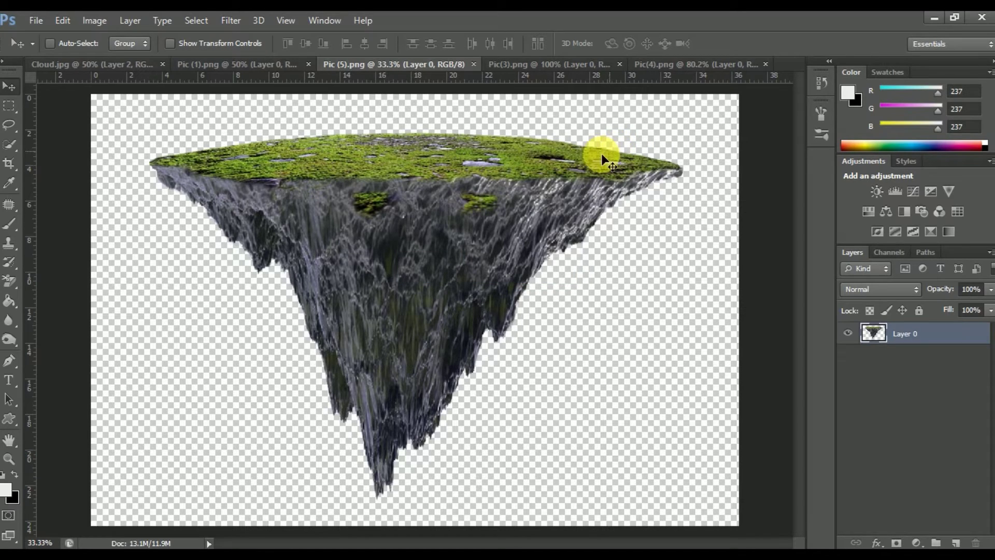
# Step: Close Pic (5).png and return to the Cloud.jpg composite
pyautogui.click(473, 64)
pyautogui.click(114, 63)
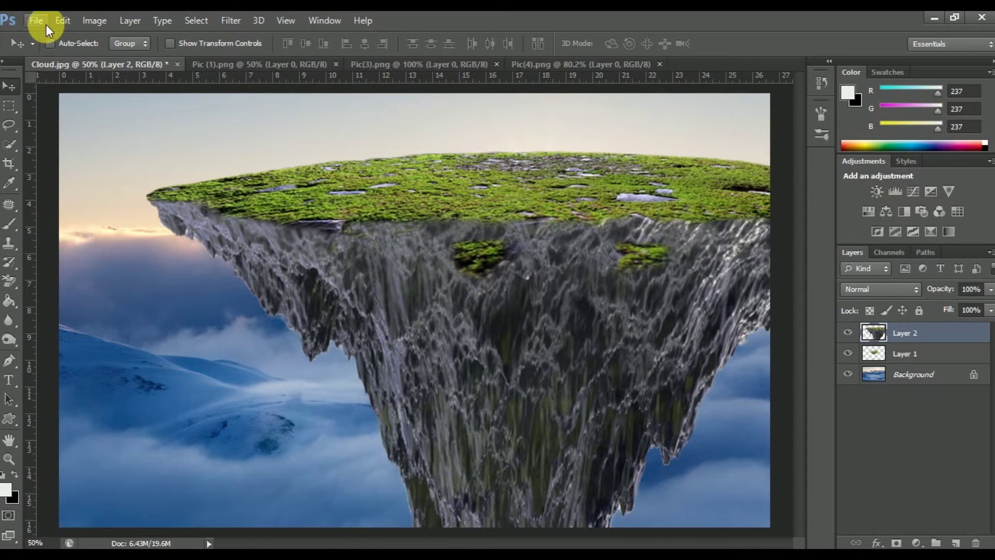
pyautogui.click(67, 23)
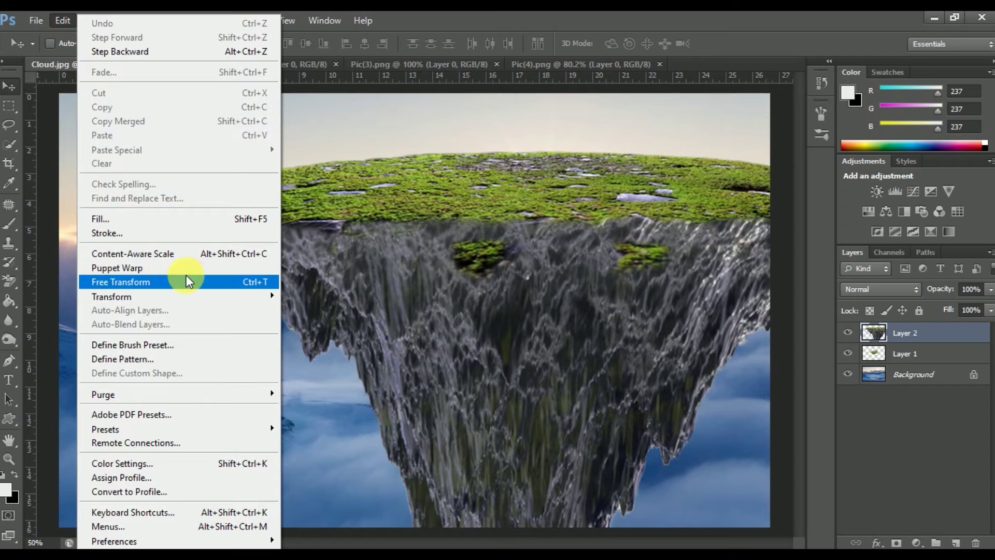
# Step: Scale the rocky island to about 31%, place it under the house island, and stack Layer 2 below Layer 1
pyautogui.click(207, 277)
pyautogui.moveTo(120, 151); pyautogui.dragTo(422, 383)
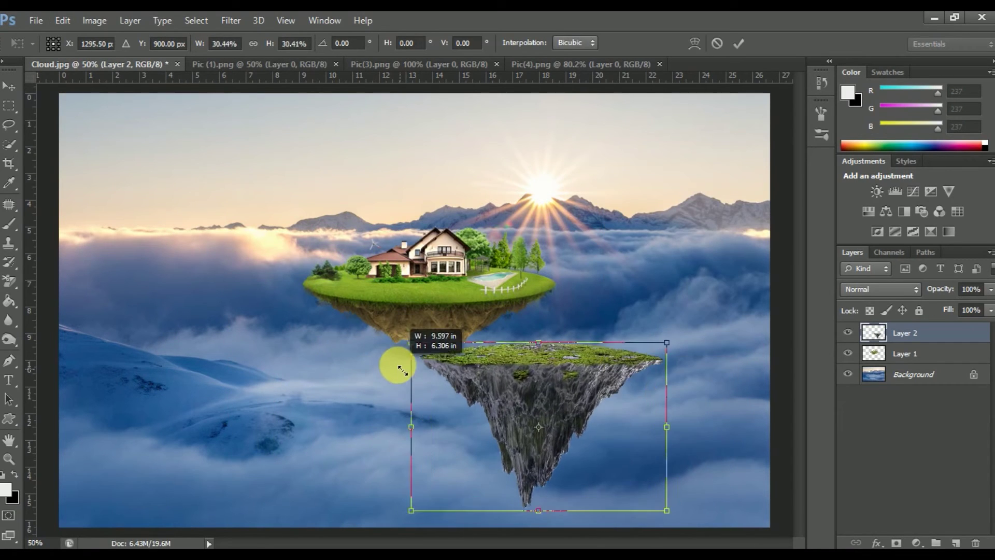
pyautogui.moveTo(423, 383); pyautogui.dragTo(398, 364)
pyautogui.moveTo(585, 374)
pyautogui.mouseDown()
pyautogui.moveTo(479, 340)
pyautogui.moveTo(487, 305)
pyautogui.mouseUp()
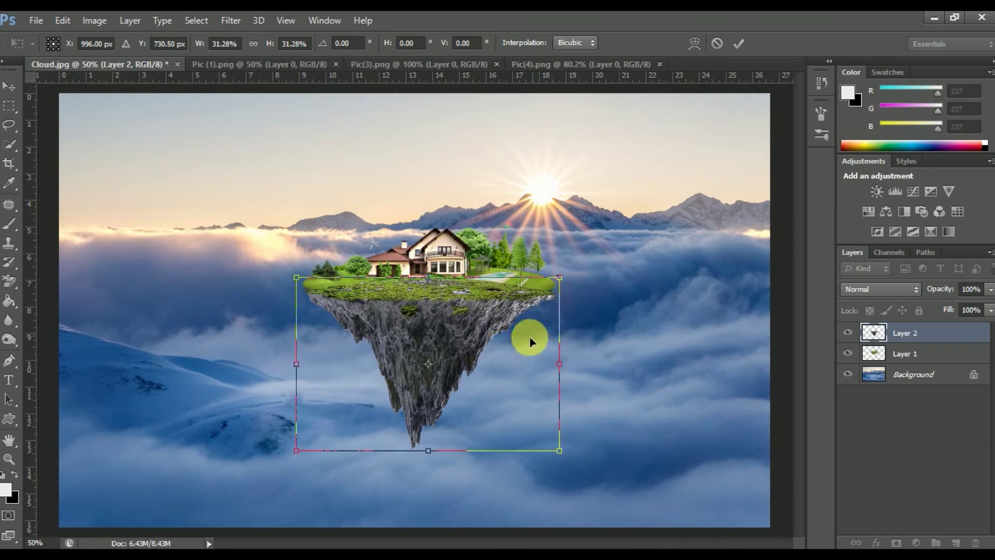
pyautogui.click(738, 42)
pyautogui.moveTo(895, 336); pyautogui.dragTo(956, 362)
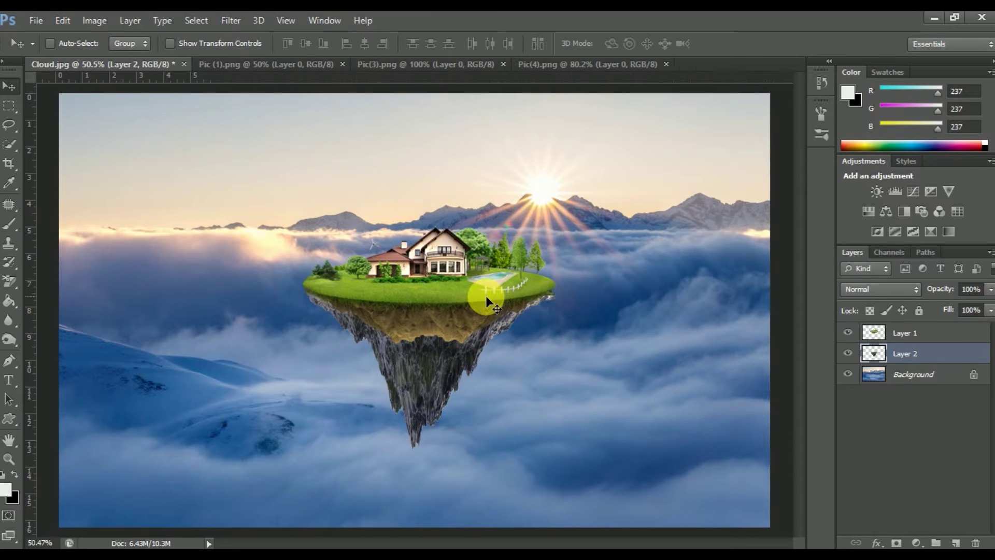
pyautogui.keyDown('alt'); pyautogui.scroll(1, 486, 296); pyautogui.keyUp('alt')
# Step: Nudge Layer 2, check alignment by fading Layer 1, then lower the house island onto the rock
pyautogui.keyDown('alt'); pyautogui.scroll(2, 486, 295); pyautogui.keyUp('alt')
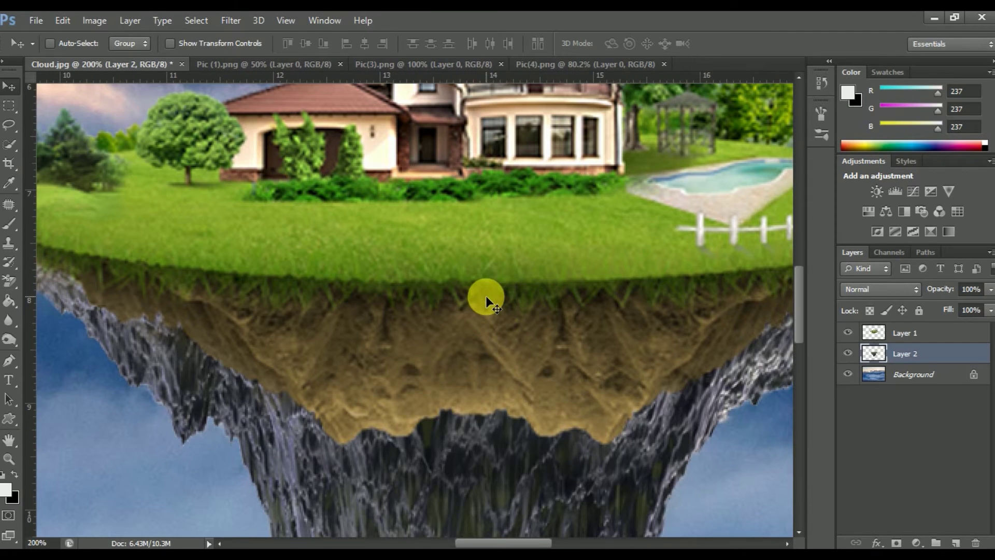
pyautogui.keyDown('alt'); pyautogui.scroll(-2, 489, 301); pyautogui.keyUp('alt')
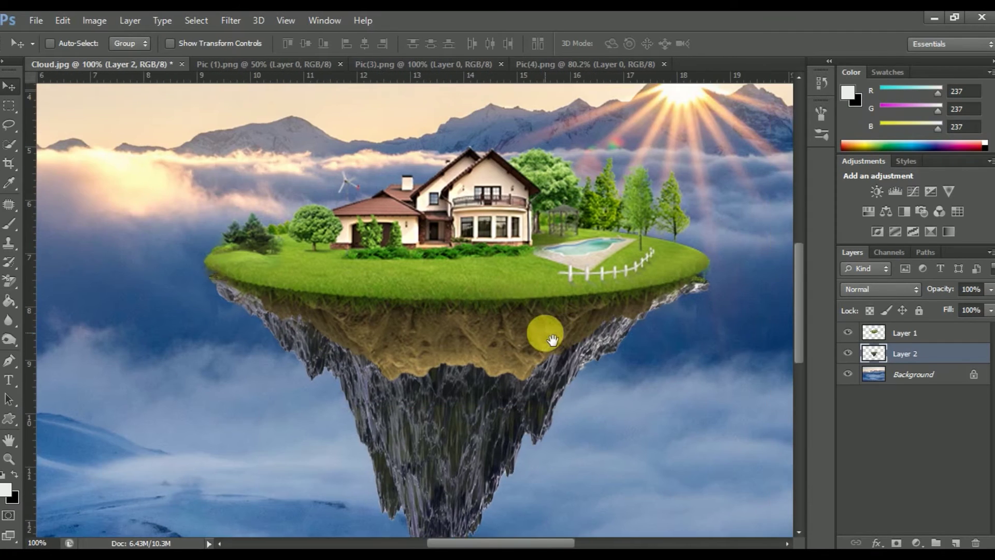
pyautogui.moveTo(600, 286); pyautogui.dragTo(602, 288)
pyautogui.click(945, 334)
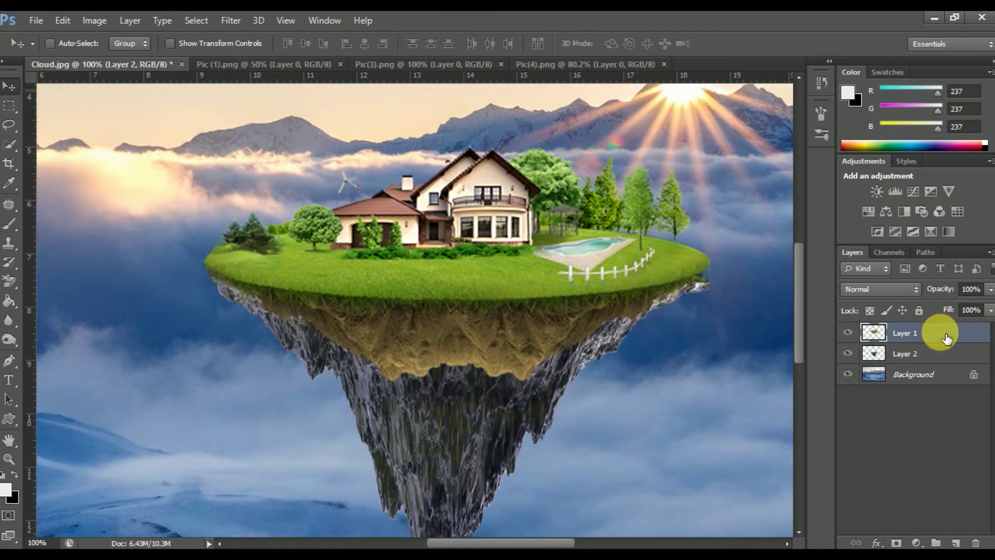
pyautogui.moveTo(935, 288); pyautogui.dragTo(931, 293)
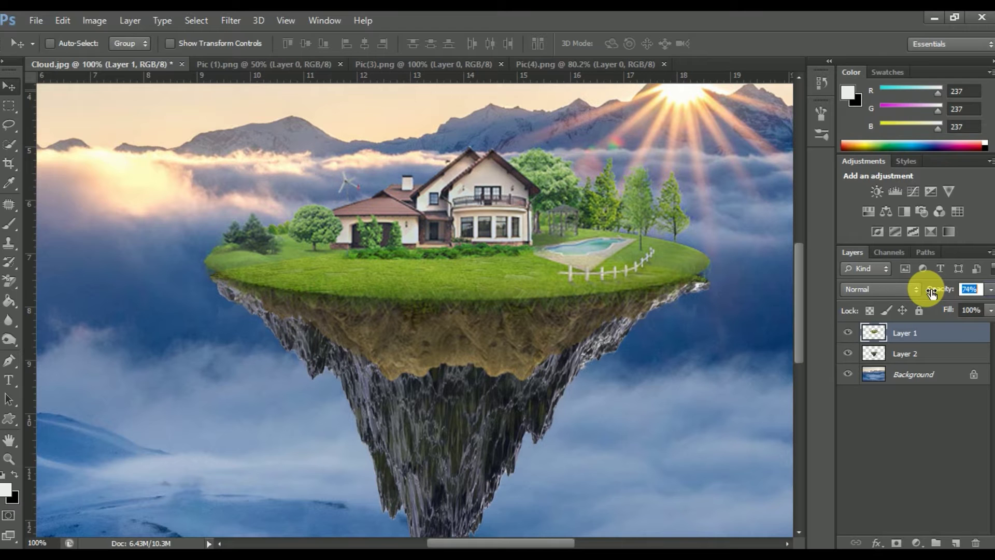
pyautogui.moveTo(937, 294); pyautogui.dragTo(959, 296)
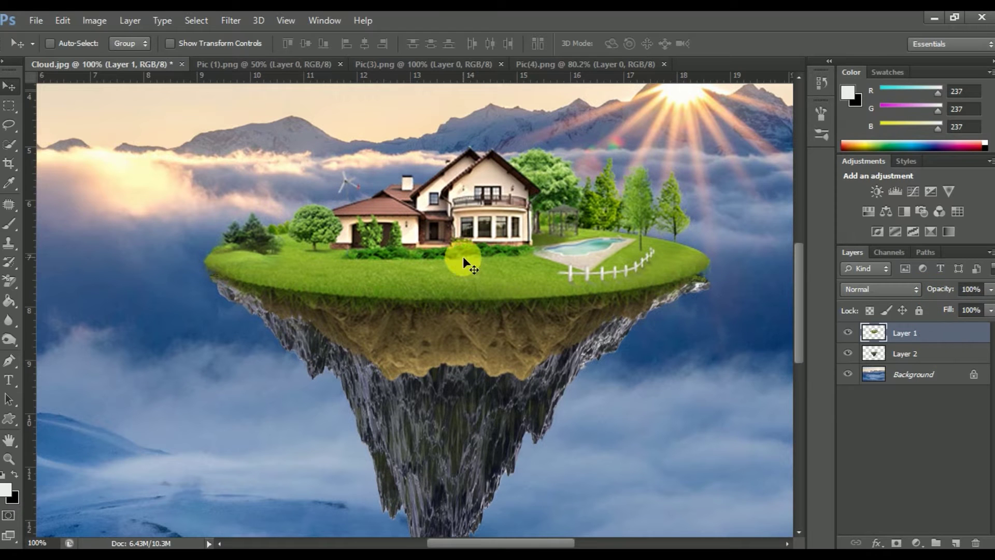
pyautogui.moveTo(463, 258); pyautogui.dragTo(463, 270)
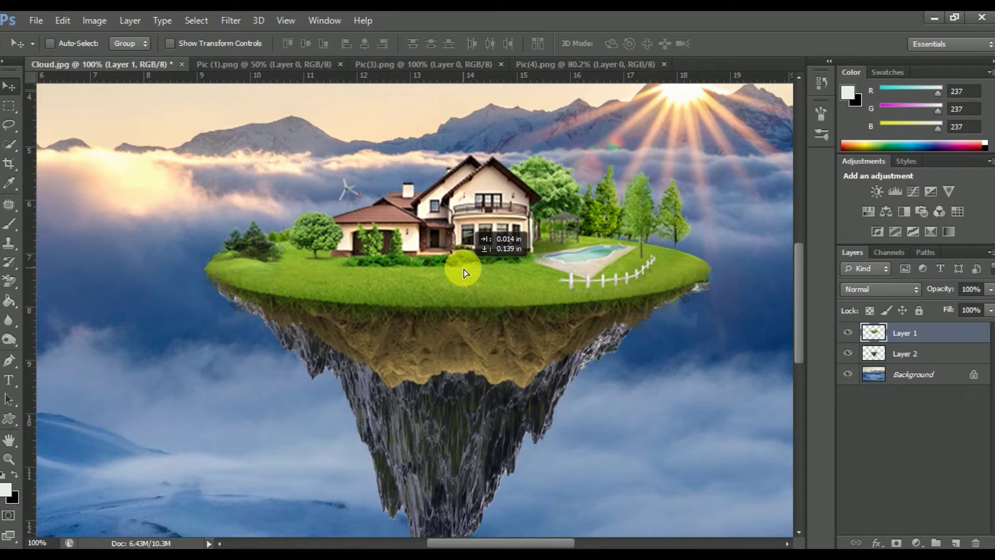
pyautogui.moveTo(463, 273); pyautogui.dragTo(465, 276)
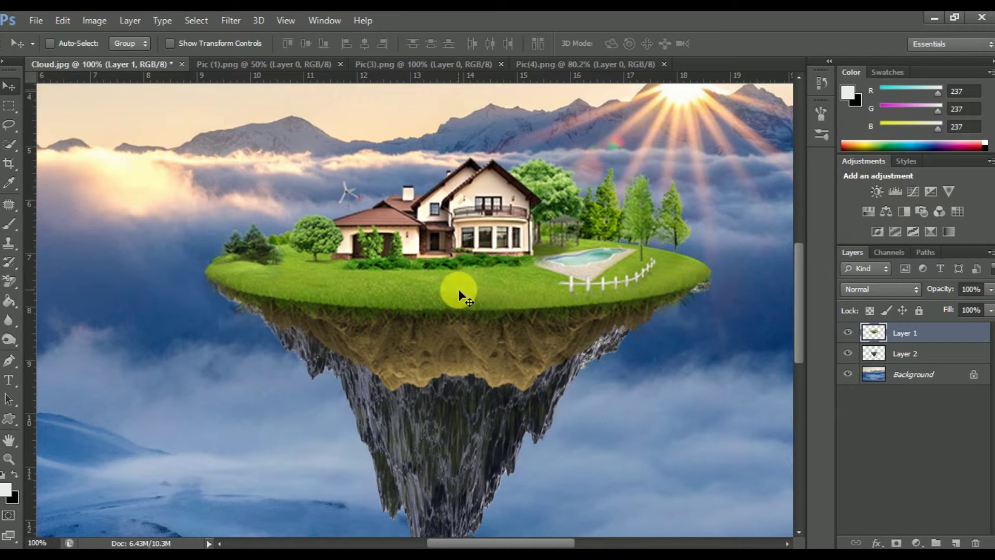
# Step: Add a layer mask to Layer 1 and set up a 58 px brush at 67% opacity
pyautogui.click(896, 542)
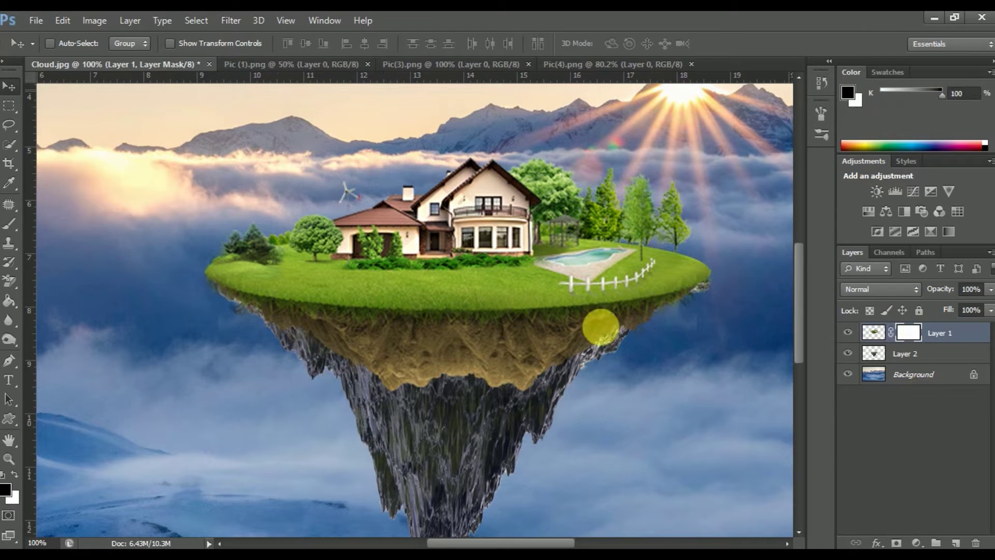
pyautogui.click(9, 226)
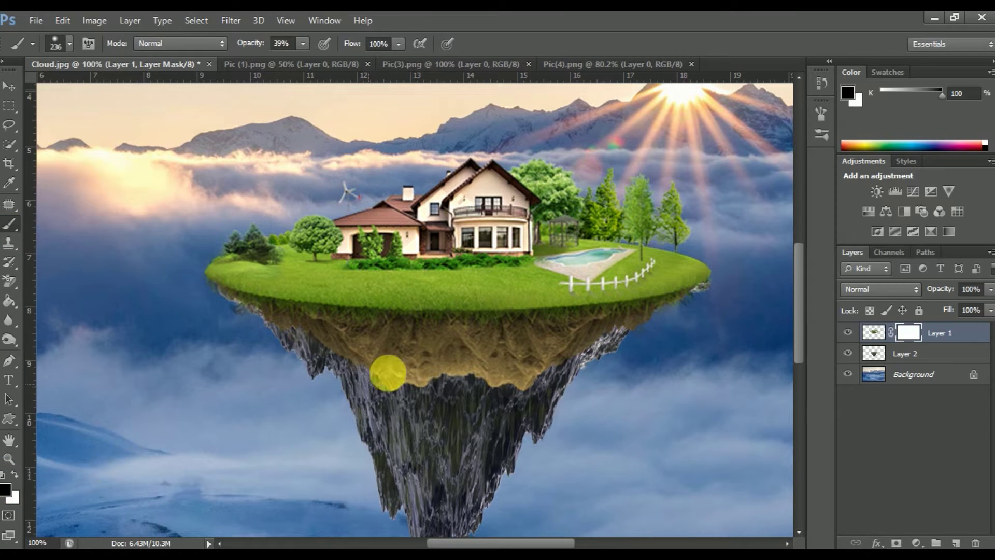
pyautogui.rightClick(441, 340)
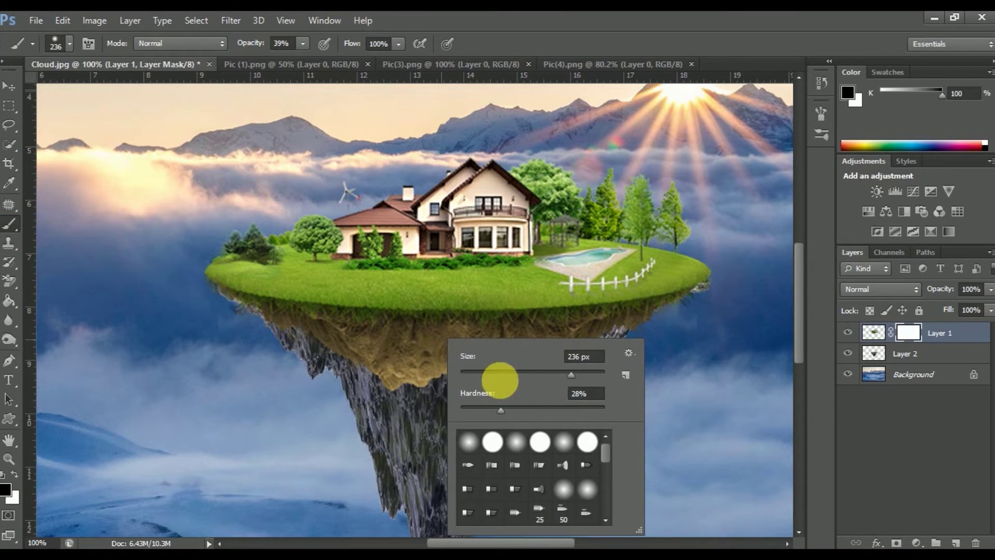
pyautogui.moveTo(558, 377); pyautogui.dragTo(502, 373)
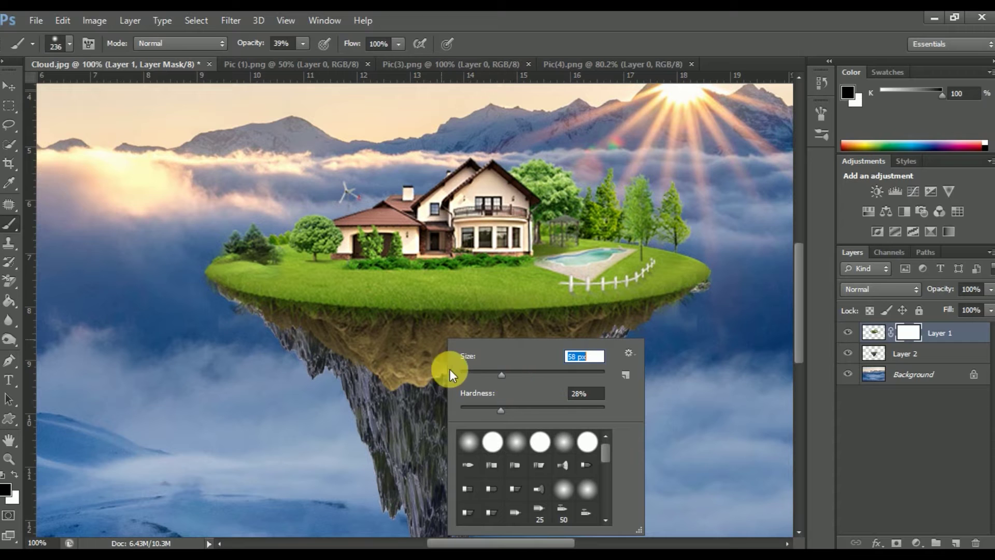
pyautogui.click(408, 390)
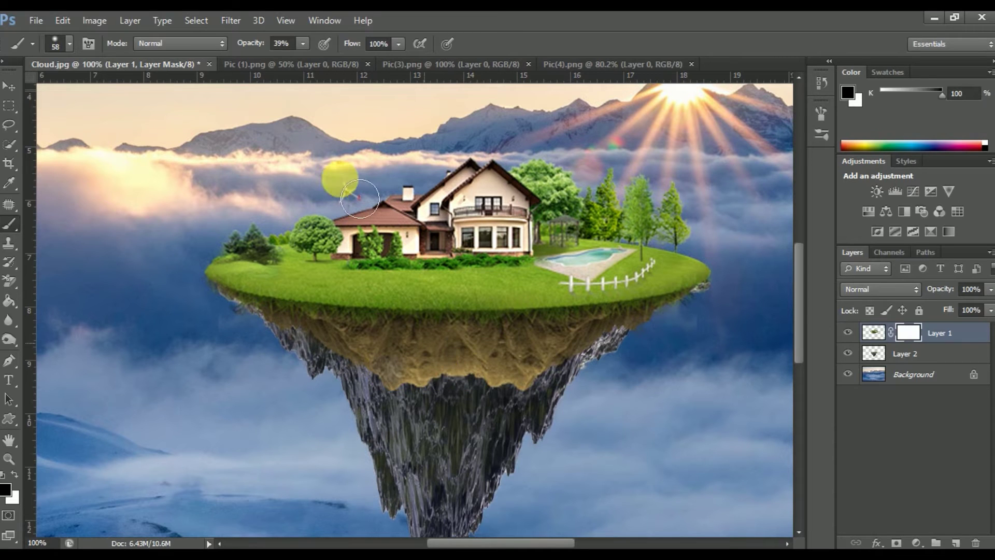
pyautogui.click(303, 43)
pyautogui.moveTo(312, 60); pyautogui.dragTo(330, 60)
# Step: Paint the mask black over the brown soil along the rock's edge
pyautogui.moveTo(461, 359)
pyautogui.mouseDown()
pyautogui.moveTo(407, 398)
pyautogui.moveTo(570, 390)
pyautogui.moveTo(440, 390)
pyautogui.moveTo(547, 397)
pyautogui.moveTo(349, 377)
pyautogui.moveTo(304, 369)
pyautogui.moveTo(338, 364)
pyautogui.moveTo(249, 348)
pyautogui.moveTo(322, 370)
pyautogui.moveTo(486, 380)
pyautogui.moveTo(492, 400)
pyautogui.moveTo(442, 387)
pyautogui.moveTo(528, 373)
pyautogui.moveTo(466, 368)
pyautogui.moveTo(567, 375)
pyautogui.moveTo(728, 334)
pyautogui.moveTo(637, 360)
pyautogui.moveTo(686, 338)
pyautogui.mouseUp()
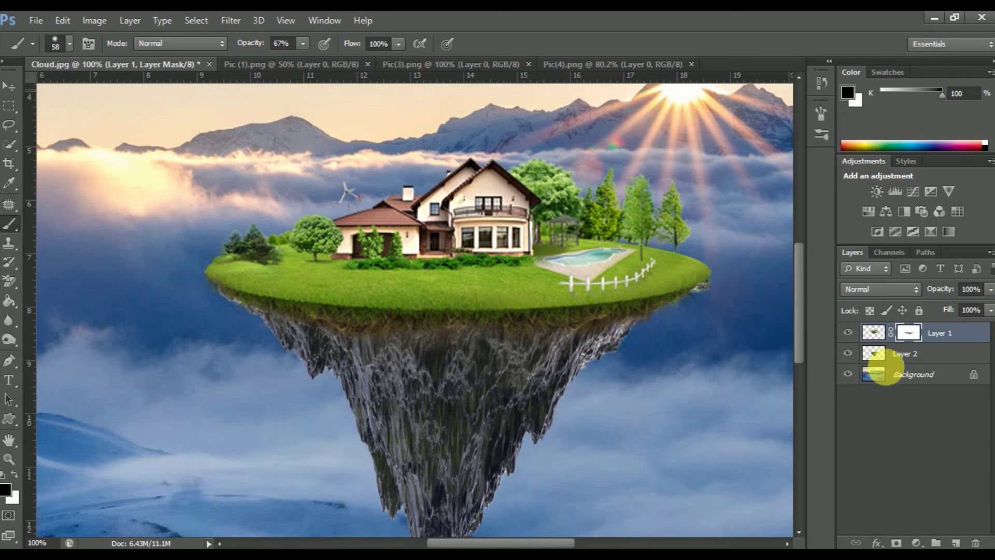
pyautogui.moveTo(573, 376)
pyautogui.mouseDown()
pyautogui.moveTo(500, 422)
pyautogui.moveTo(365, 369)
pyautogui.moveTo(511, 362)
pyautogui.moveTo(567, 376)
pyautogui.moveTo(551, 375)
pyautogui.moveTo(651, 363)
pyautogui.moveTo(318, 375)
pyautogui.moveTo(397, 370)
pyautogui.moveTo(313, 369)
pyautogui.moveTo(267, 355)
pyautogui.moveTo(433, 373)
pyautogui.moveTo(657, 349)
pyautogui.moveTo(581, 366)
pyautogui.moveTo(348, 357)
pyautogui.moveTo(234, 337)
pyautogui.moveTo(484, 357)
pyautogui.moveTo(703, 340)
pyautogui.moveTo(637, 351)
pyautogui.mouseUp()
pyautogui.click(940, 353)
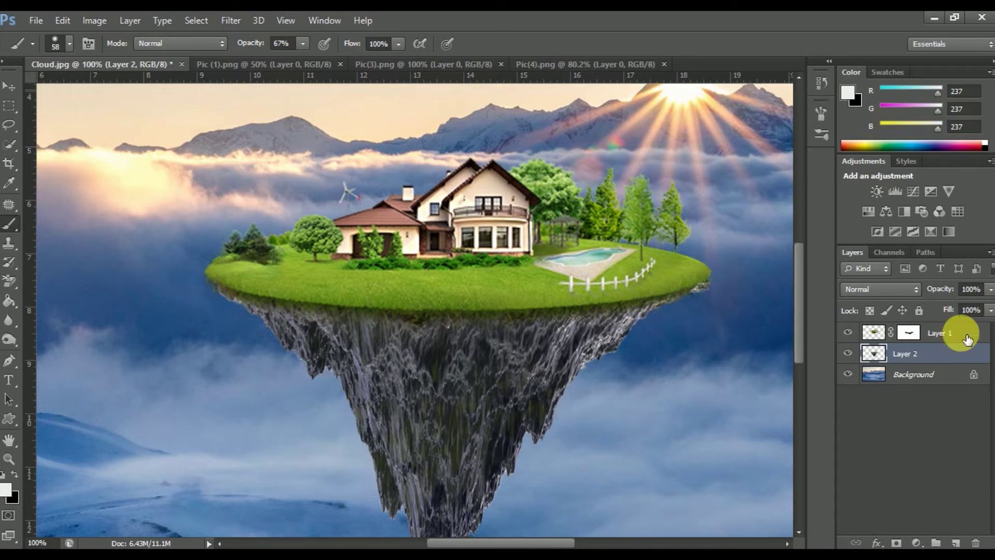
pyautogui.click(953, 338)
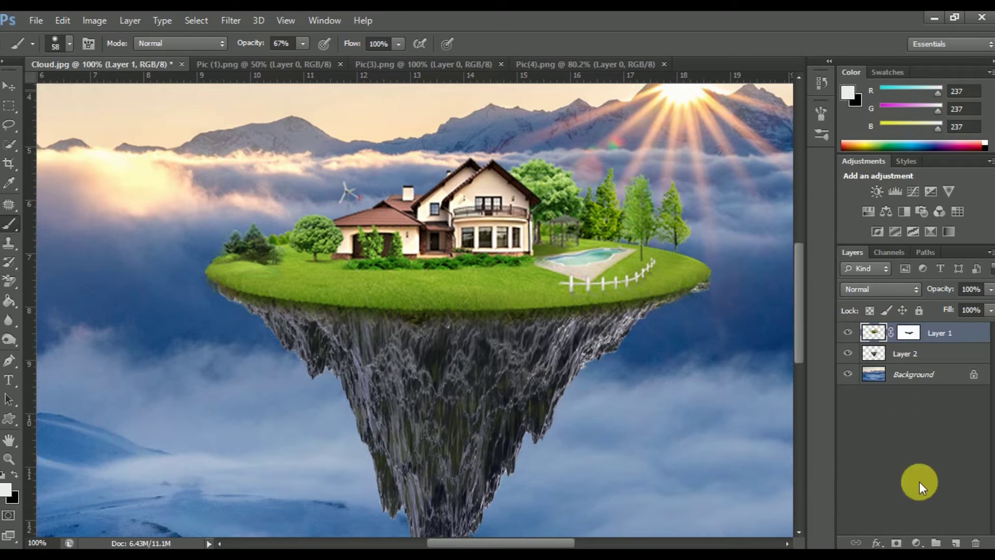
# Step: Add a Hue/Saturation adjustment clipped to Layer 1 with Hue +17, then zoom out
pyautogui.click(916, 543)
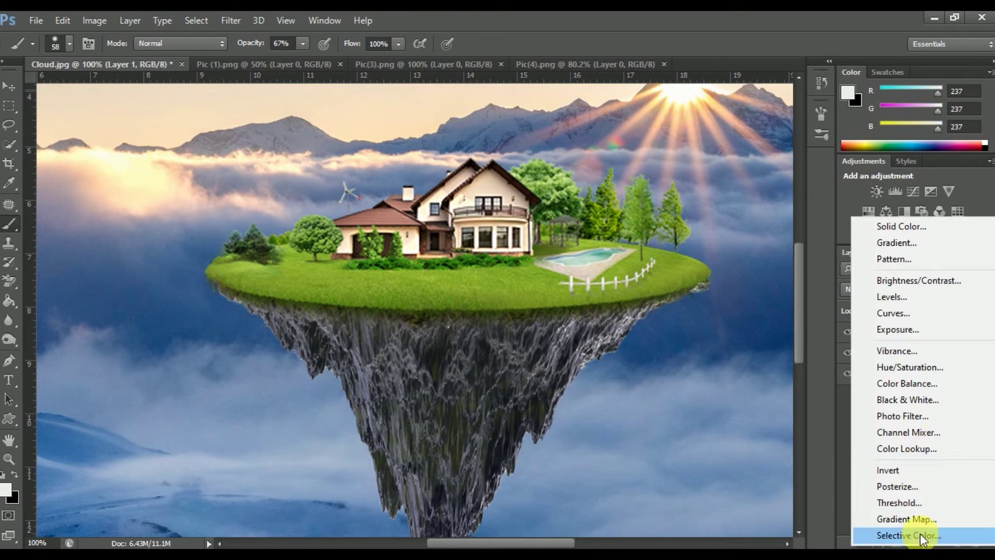
pyautogui.click(929, 366)
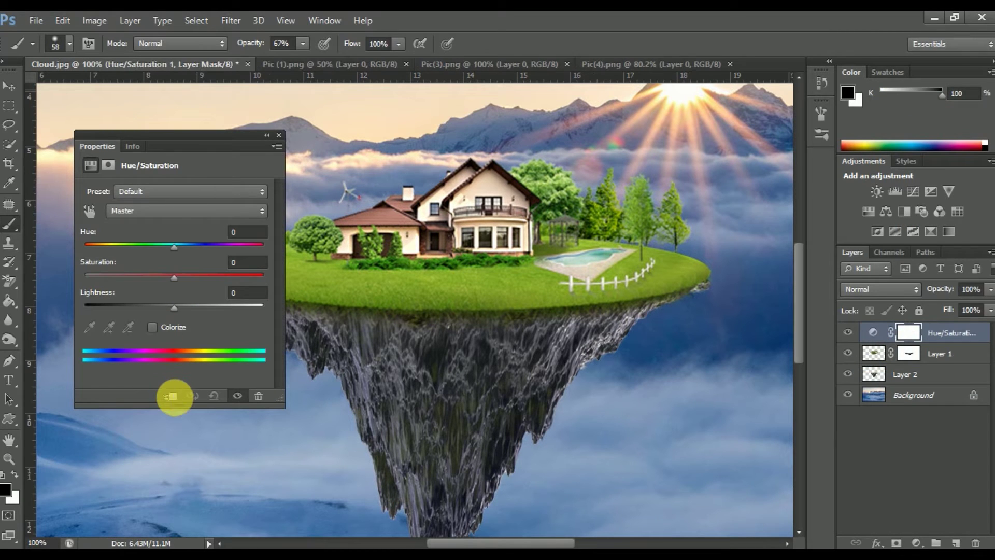
pyautogui.click(174, 397)
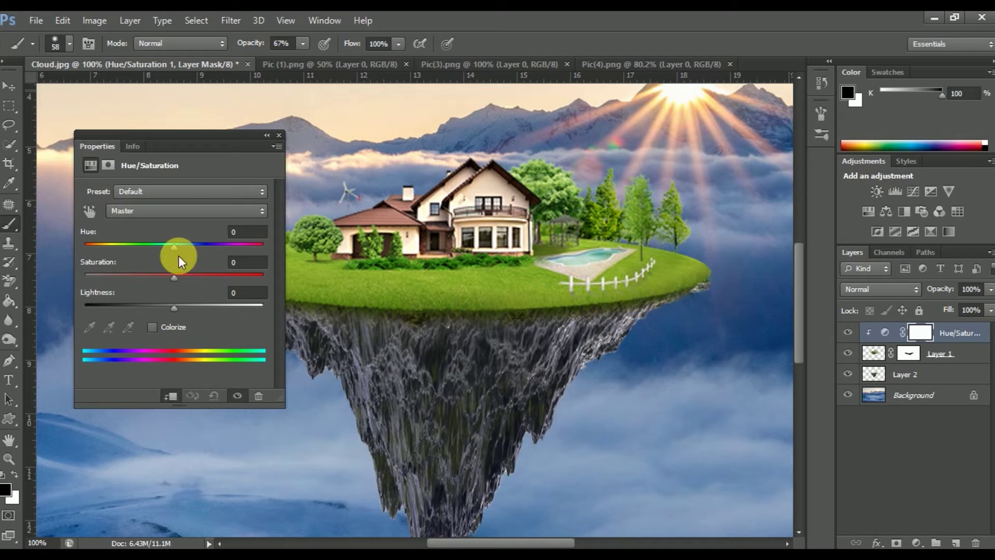
pyautogui.moveTo(174, 247); pyautogui.dragTo(190, 249)
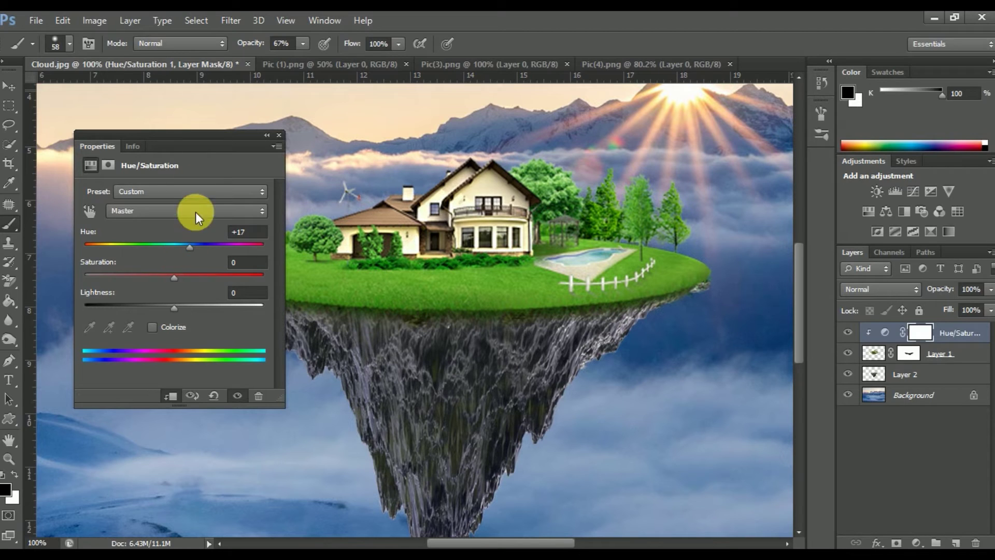
pyautogui.click(279, 136)
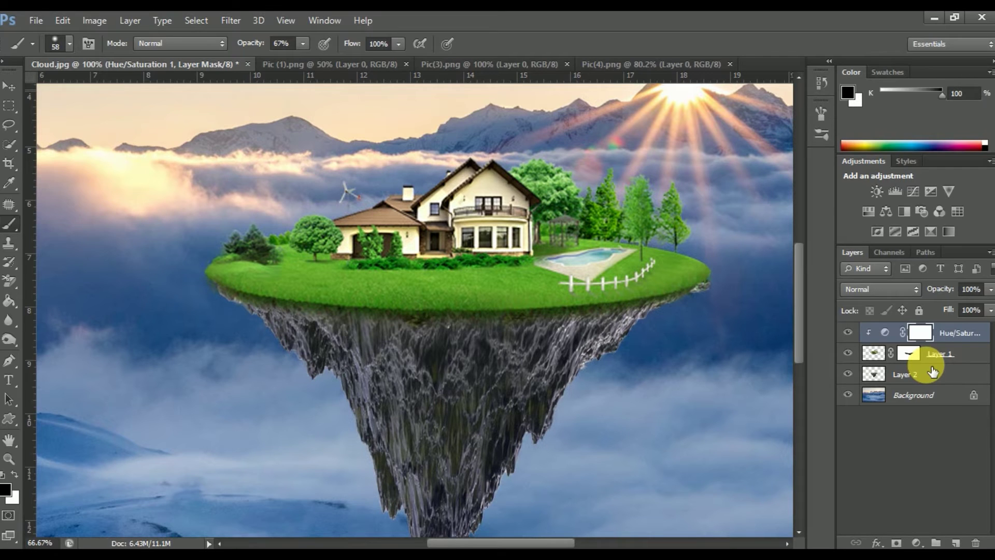
pyautogui.hotkey('ctrl', '-')
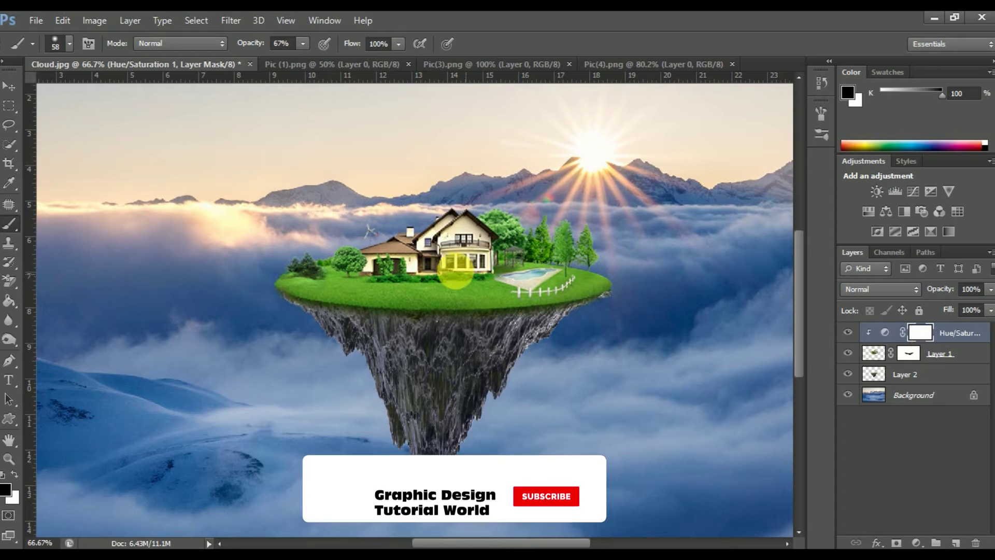
# Step: Duplicate the bench layer from Pic(4).png into Cloud.jpg as Layer 3 and close Pic(4).png
pyautogui.click(635, 65)
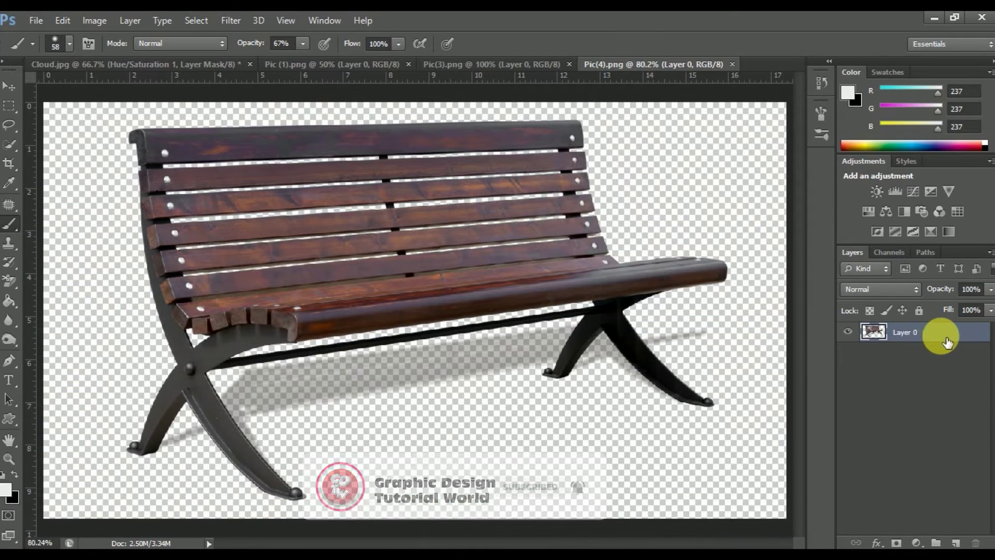
pyautogui.rightClick(944, 333)
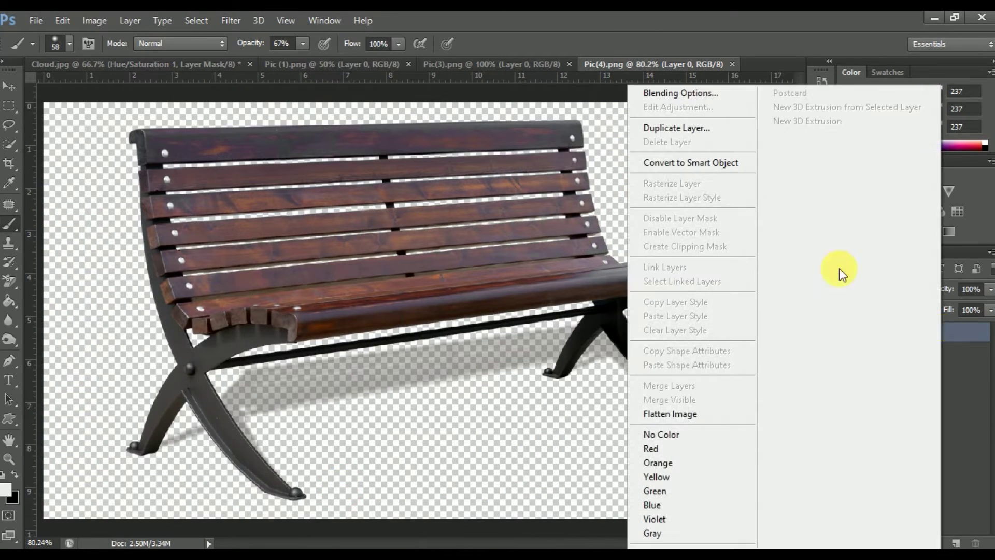
pyautogui.click(688, 130)
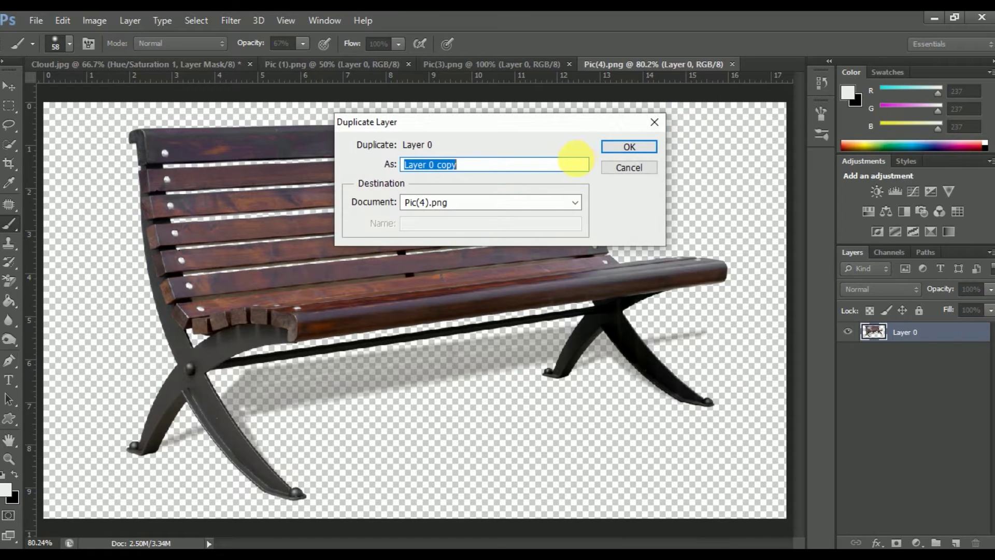
pyautogui.click(568, 202)
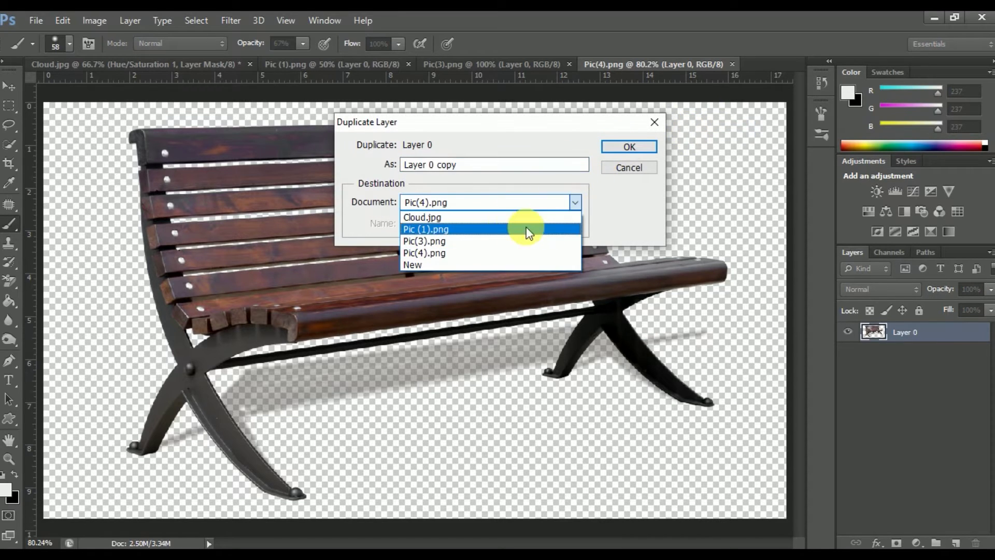
pyautogui.click(505, 218)
pyautogui.click(630, 145)
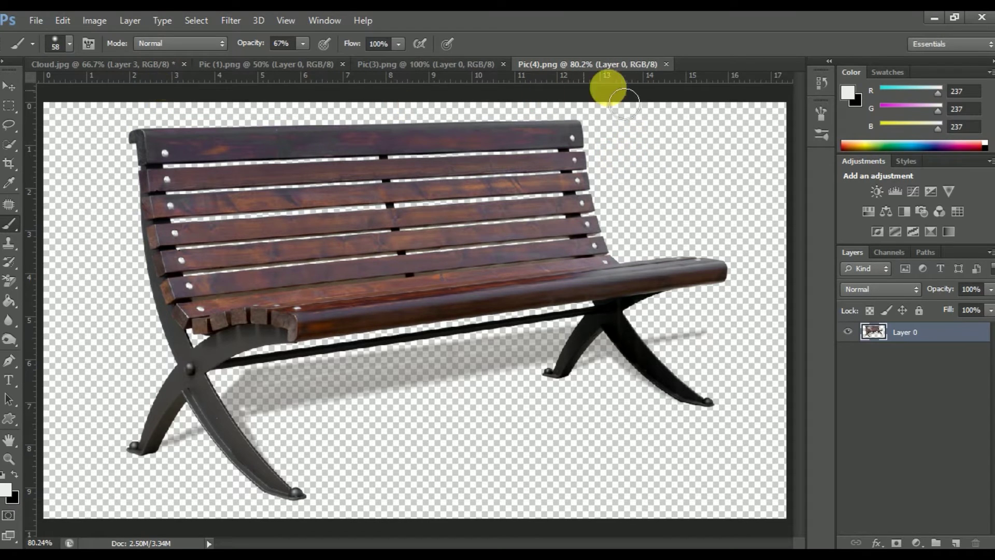
pyautogui.click(667, 66)
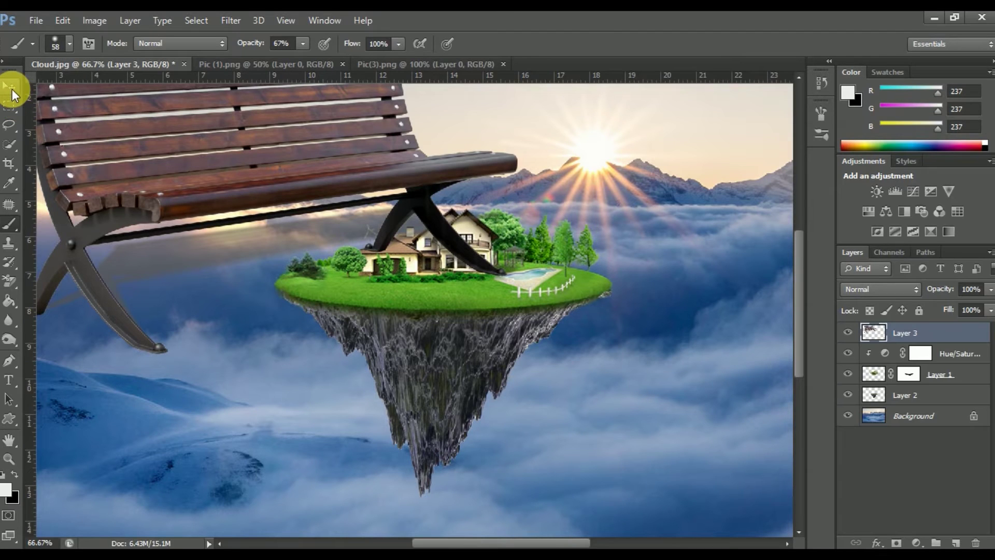
pyautogui.click(11, 89)
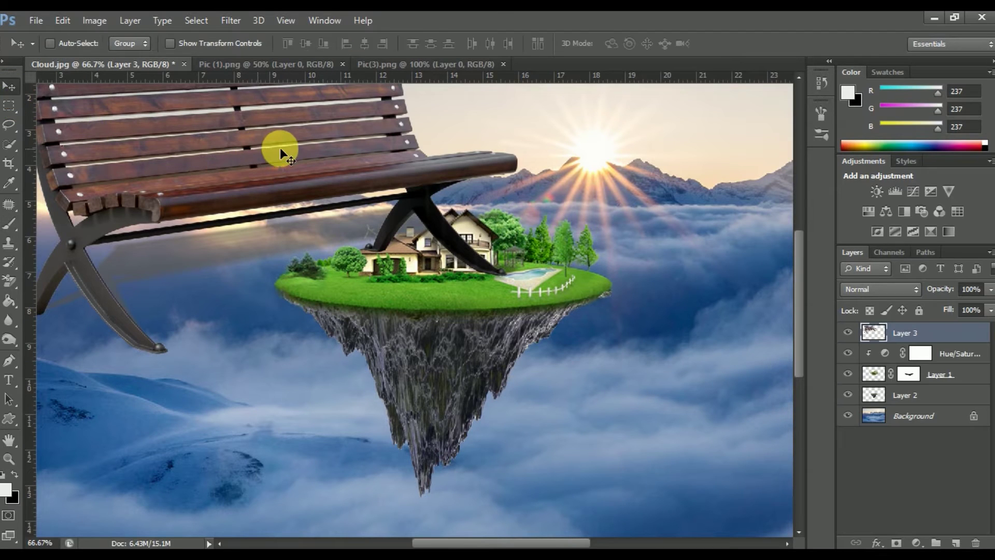
# Step: Free-transform the bench, shrinking it and moving it onto the island's grassy top
pyautogui.moveTo(280, 147); pyautogui.dragTo(348, 259)
pyautogui.click(61, 22)
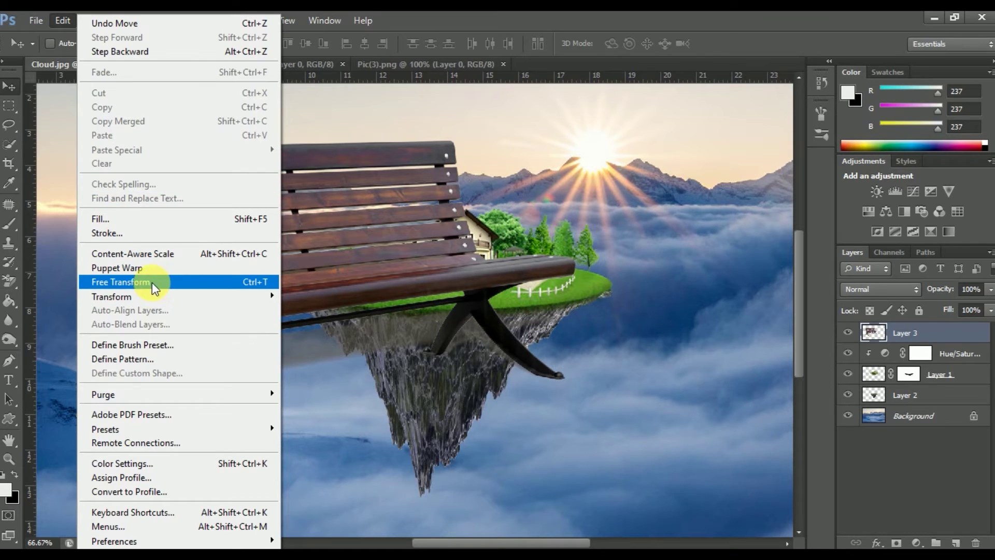
pyautogui.click(151, 282)
pyautogui.moveTo(588, 142); pyautogui.dragTo(356, 253)
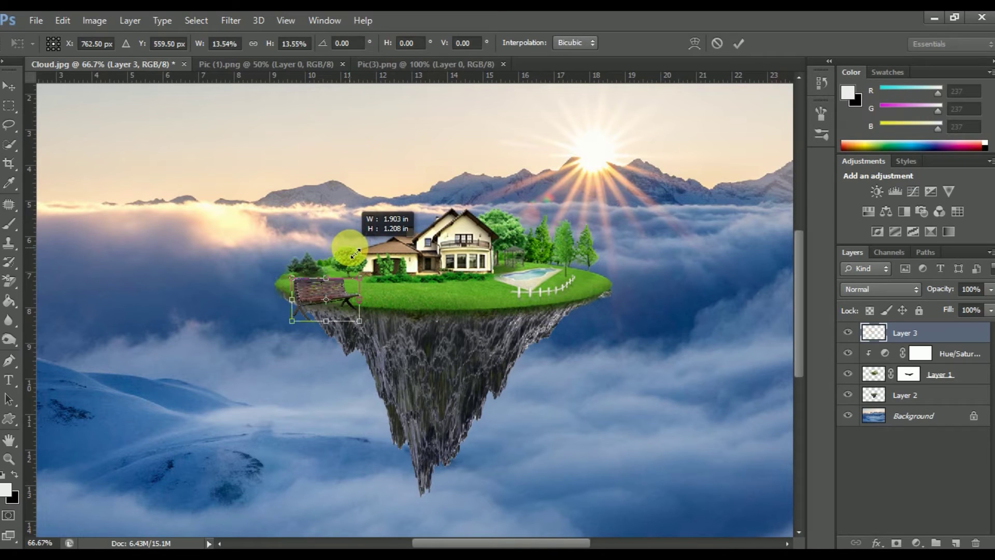
pyautogui.moveTo(388, 269); pyautogui.dragTo(399, 263)
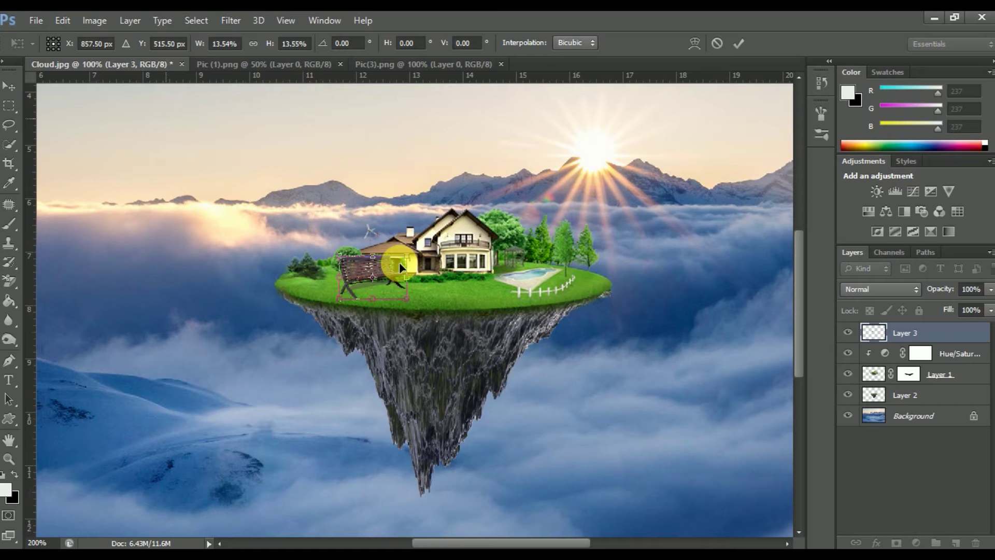
pyautogui.hotkey('ctrl', '+')
pyautogui.hotkey('ctrl', '+')
pyautogui.moveTo(564, 223); pyautogui.dragTo(569, 285)
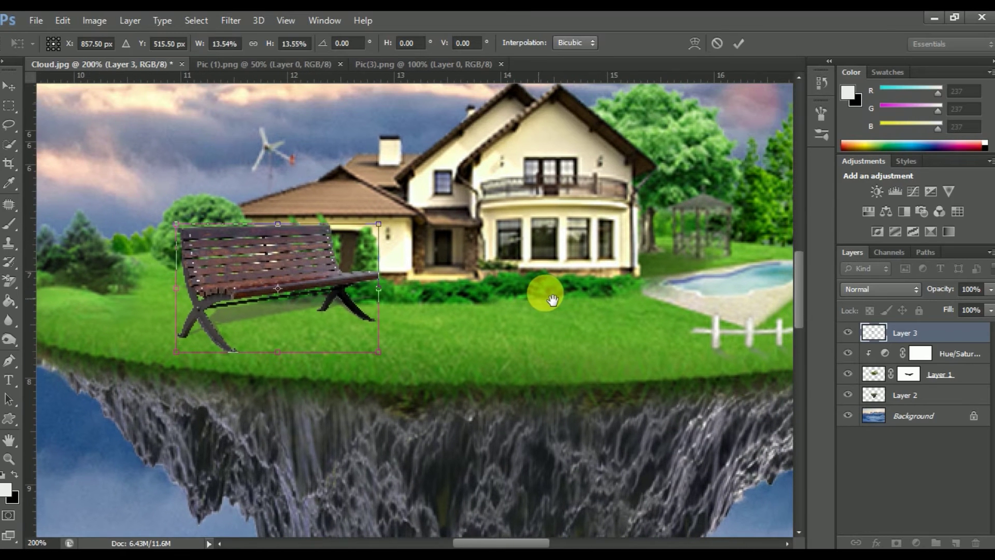
pyautogui.moveTo(228, 244); pyautogui.dragTo(253, 255)
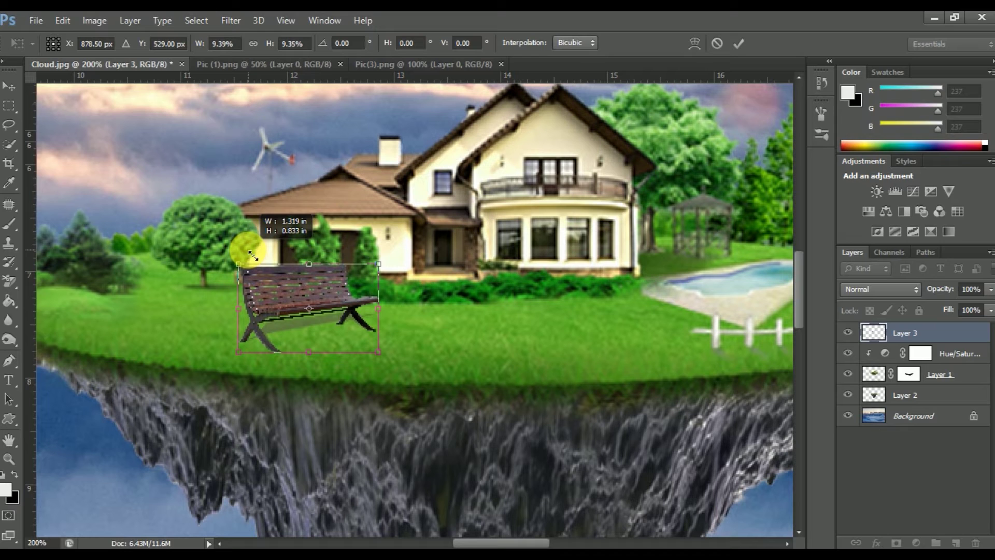
pyautogui.moveTo(339, 283)
pyautogui.mouseDown()
pyautogui.moveTo(235, 267)
pyautogui.moveTo(260, 282)
pyautogui.mouseUp()
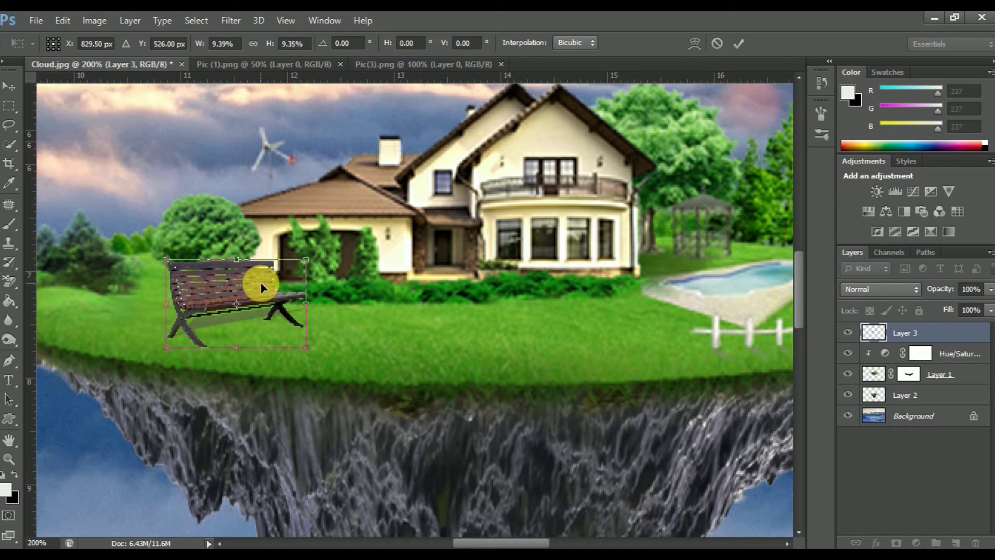
pyautogui.moveTo(250, 282)
pyautogui.mouseDown()
pyautogui.moveTo(197, 260)
pyautogui.moveTo(304, 294)
pyautogui.mouseUp()
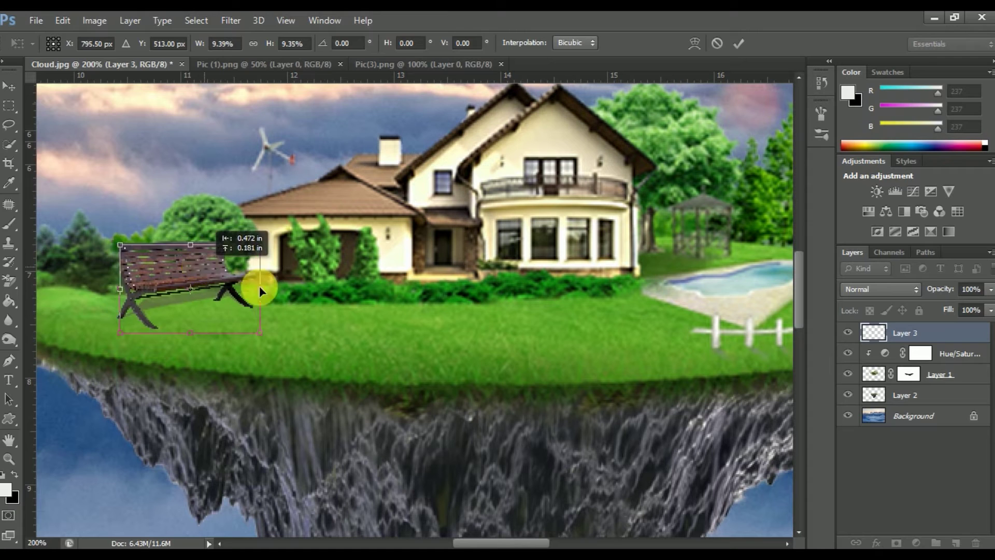
# Step: Flip the bench horizontally, set it beside the pool and fence at about 7.7%, and commit
pyautogui.rightClick(303, 293)
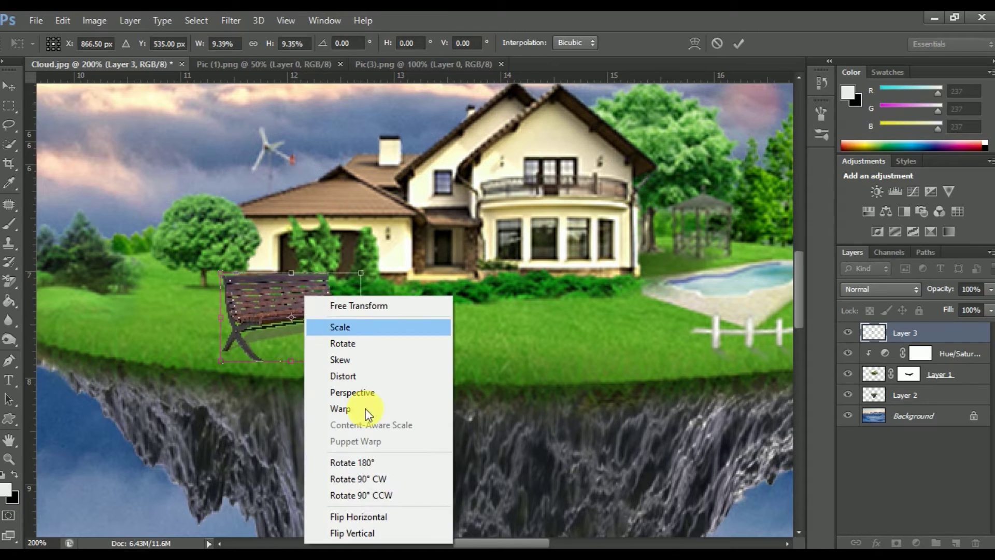
pyautogui.click(379, 515)
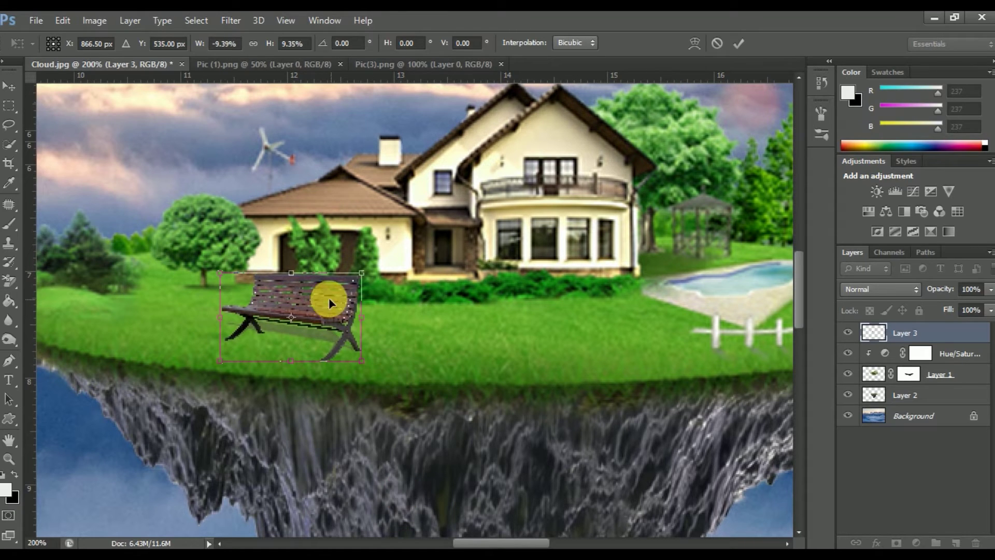
pyautogui.moveTo(375, 306)
pyautogui.mouseDown()
pyautogui.moveTo(662, 309)
pyautogui.moveTo(583, 297)
pyautogui.mouseUp()
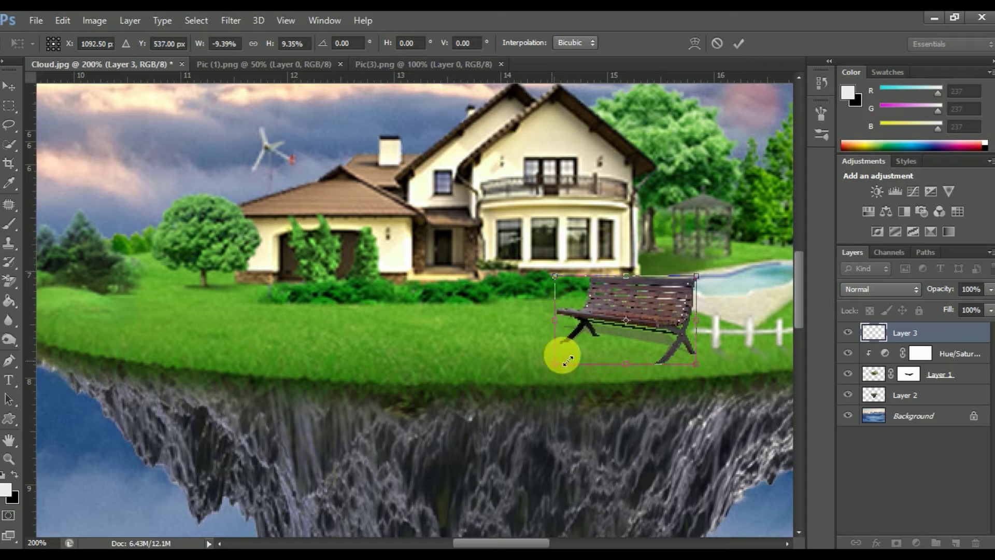
pyautogui.moveTo(568, 360); pyautogui.dragTo(584, 353)
pyautogui.moveTo(658, 306); pyautogui.dragTo(661, 311)
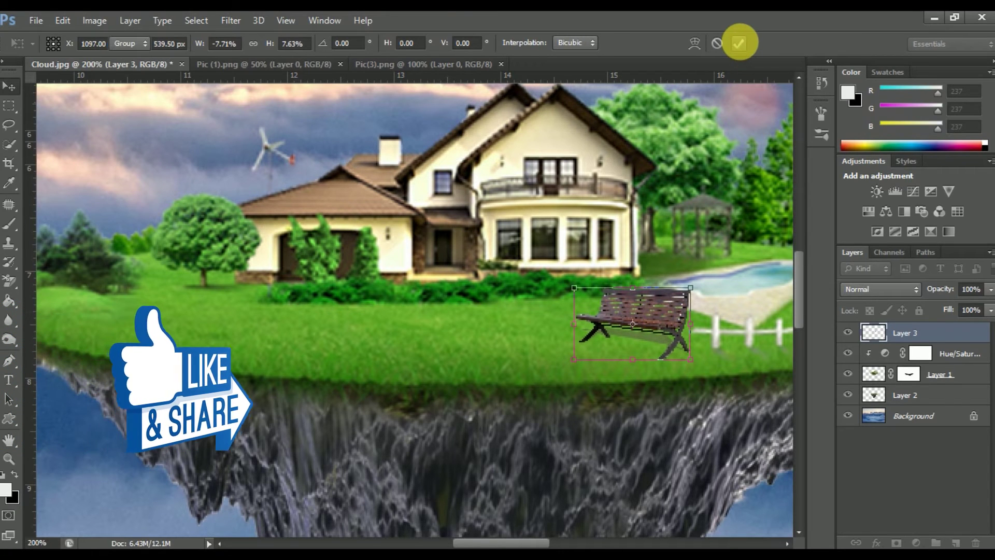
pyautogui.click(739, 44)
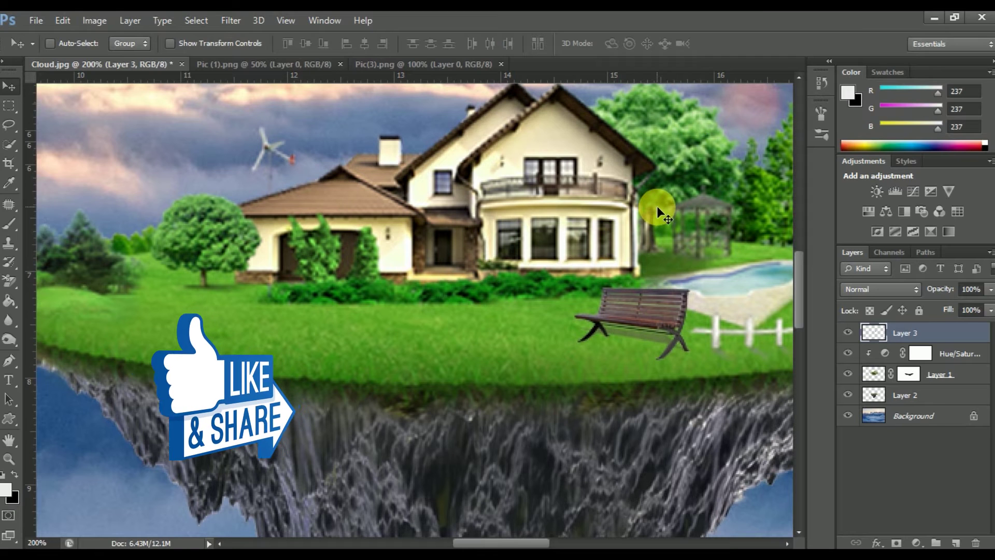
pyautogui.hotkey('ctrl', '0')
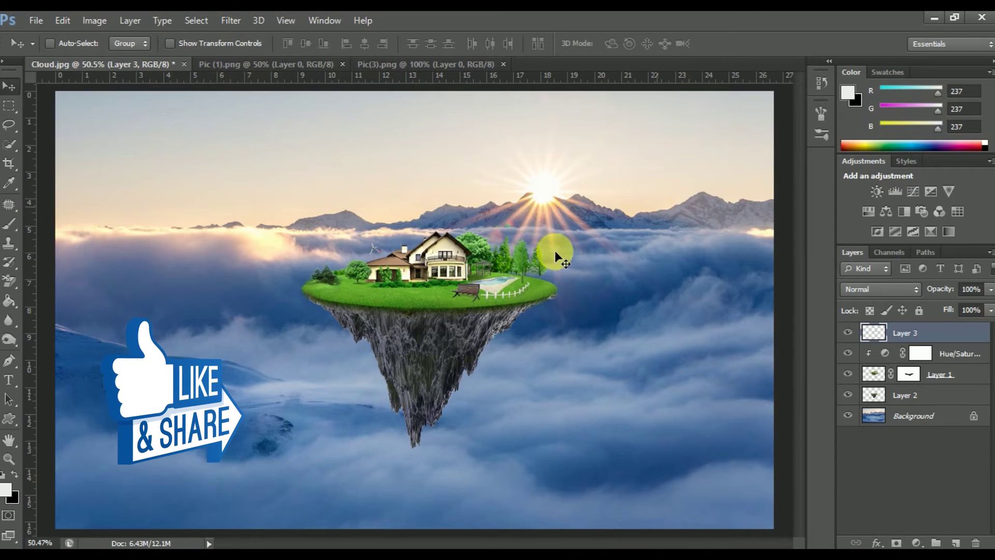
pyautogui.click(511, 300)
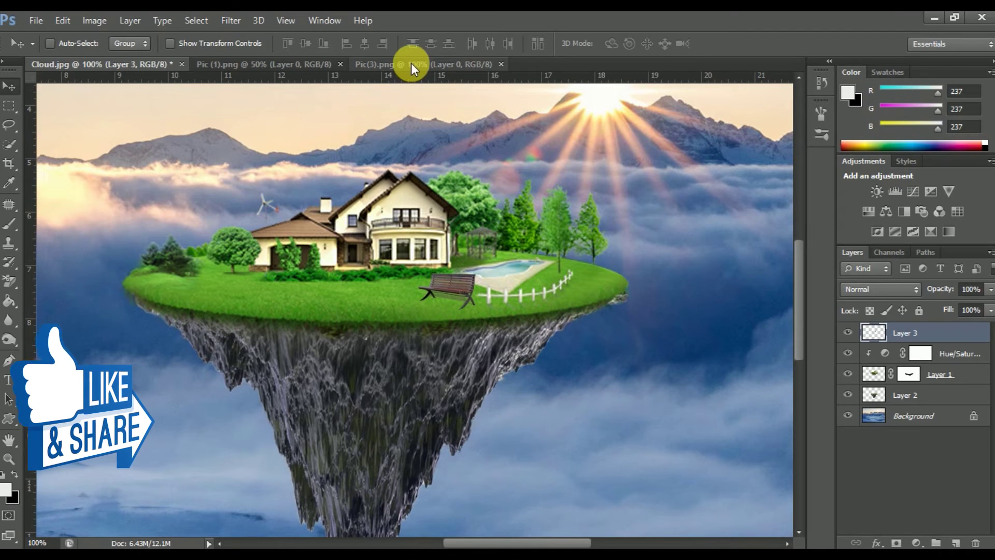
pyautogui.click(412, 64)
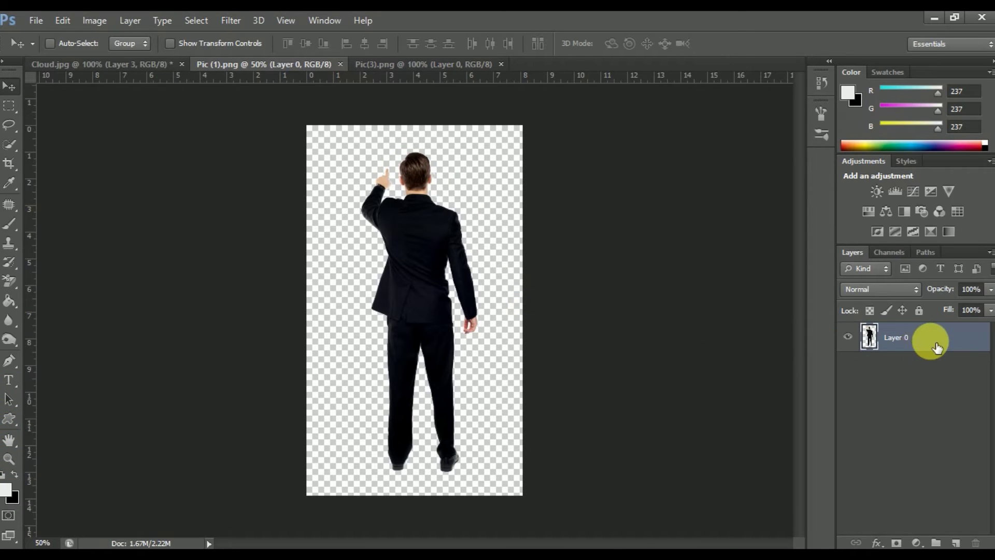
# Step: Duplicate the suited man from Pic (1).png into Cloud.jpg as Layer 4, close the source, and return to Cloud.jpg
pyautogui.rightClick(930, 345)
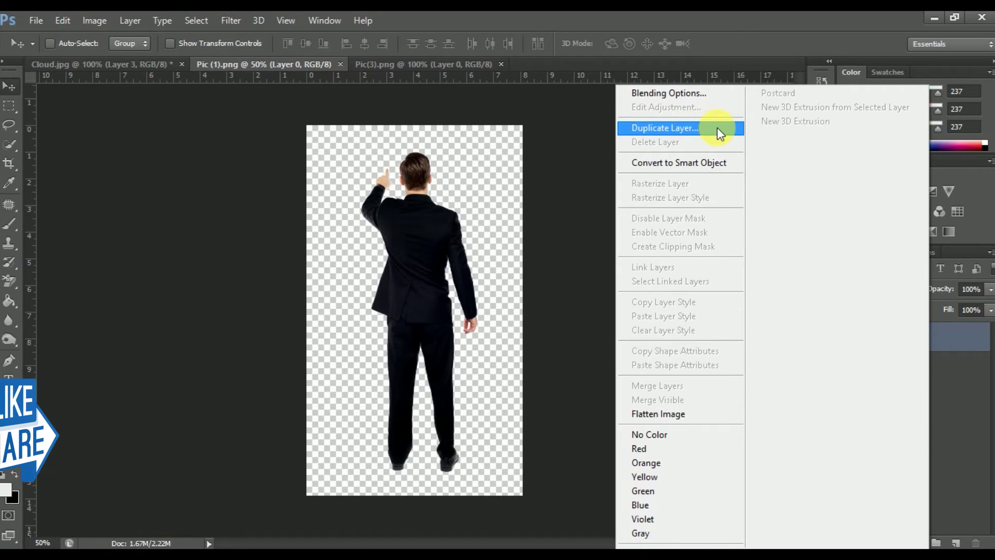
pyautogui.click(687, 129)
pyautogui.click(538, 210)
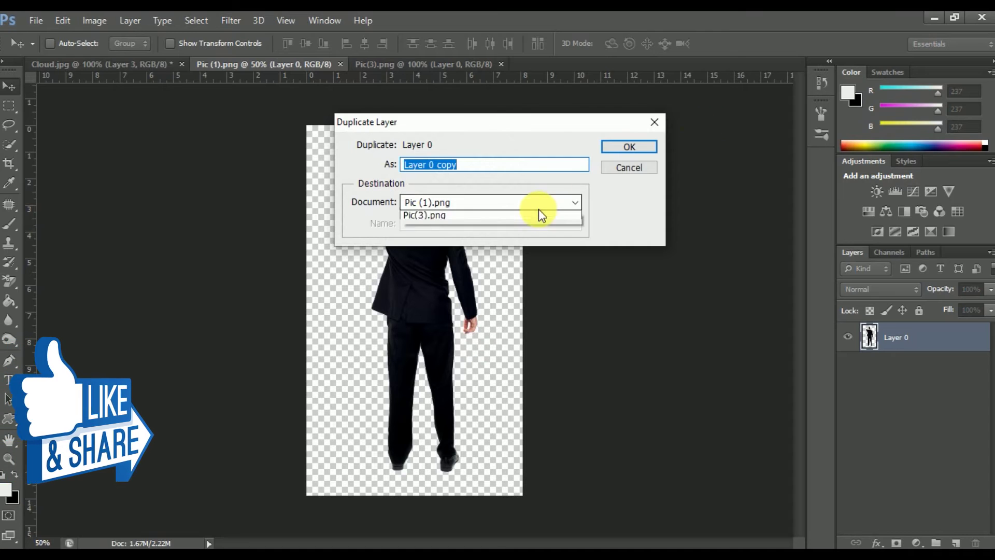
pyautogui.click(511, 217)
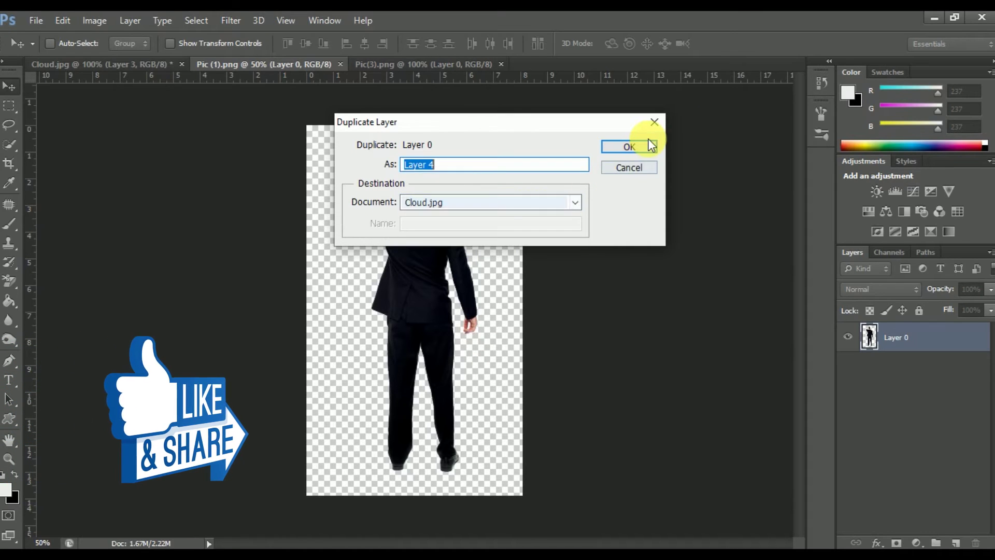
pyautogui.click(636, 146)
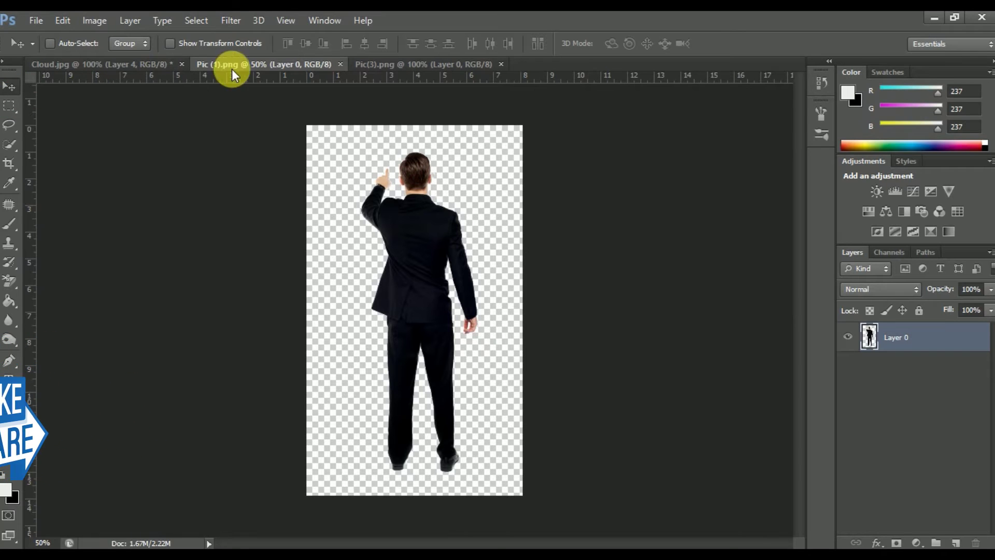
pyautogui.click(340, 64)
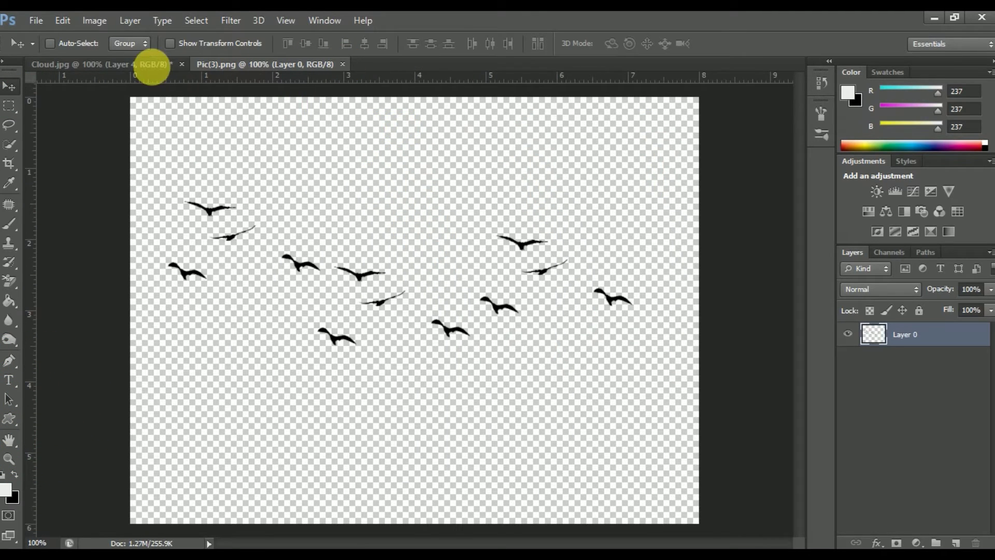
pyautogui.hotkey('ctrl', 'Tab')
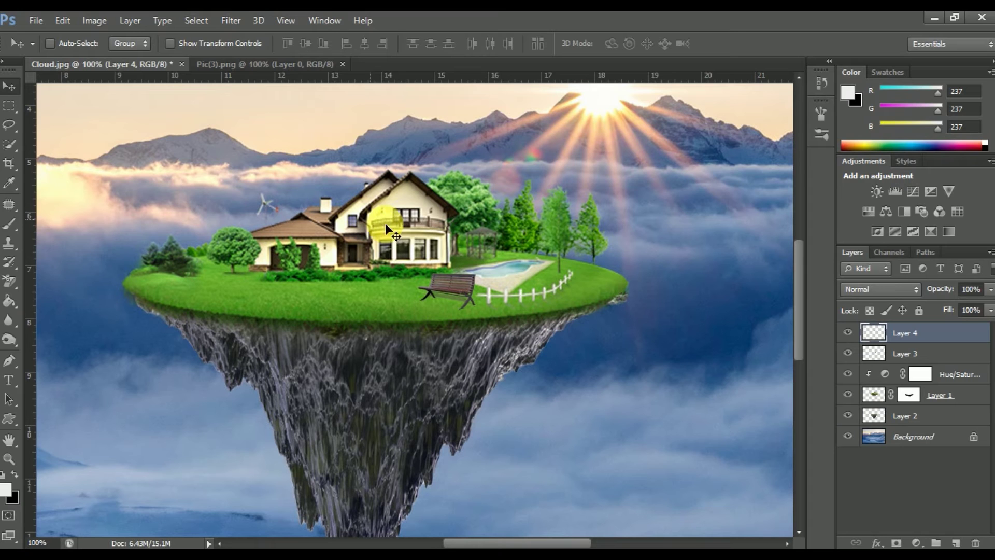
# Step: Scale the man figure down to about a third with Free Transform
pyautogui.hotkey('ctrl', '-')
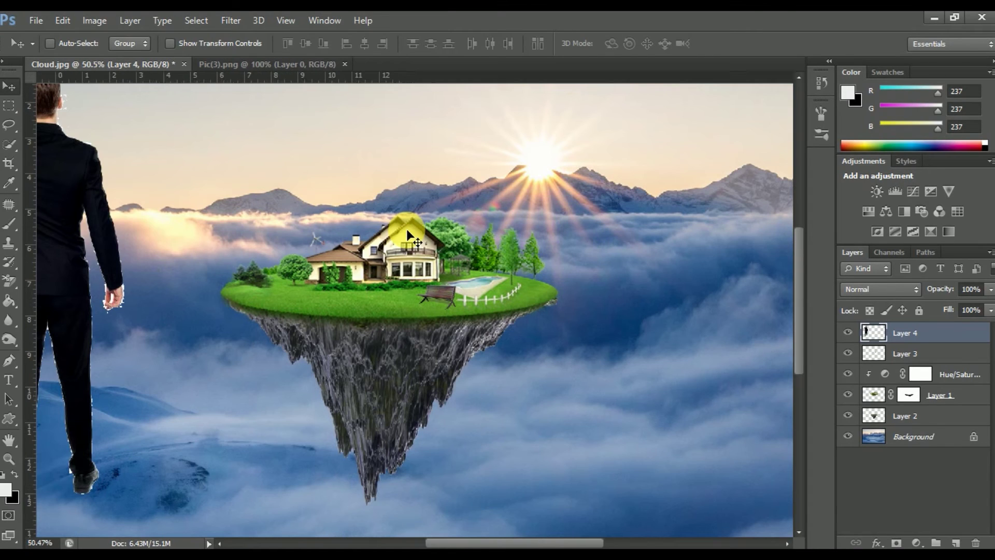
pyautogui.press('Return')
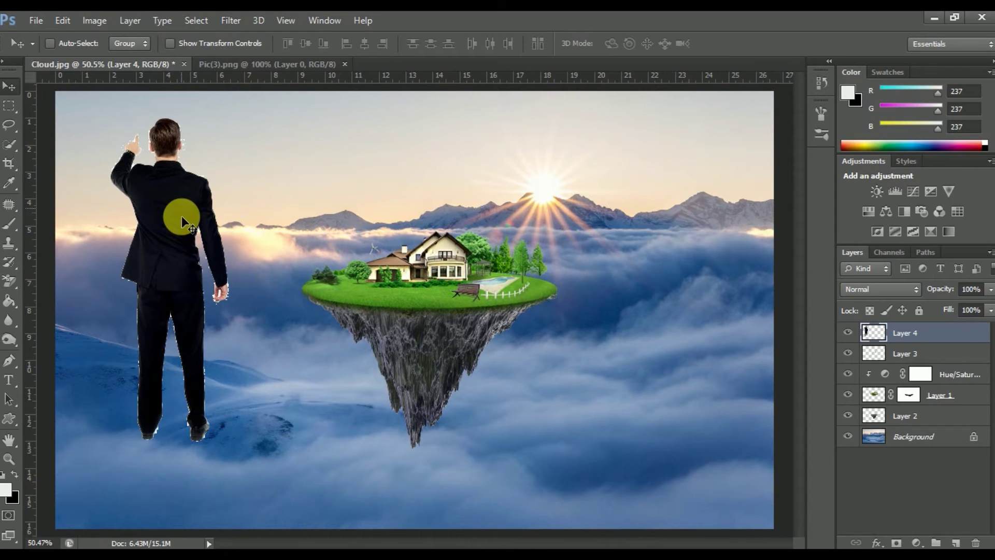
pyautogui.click(62, 22)
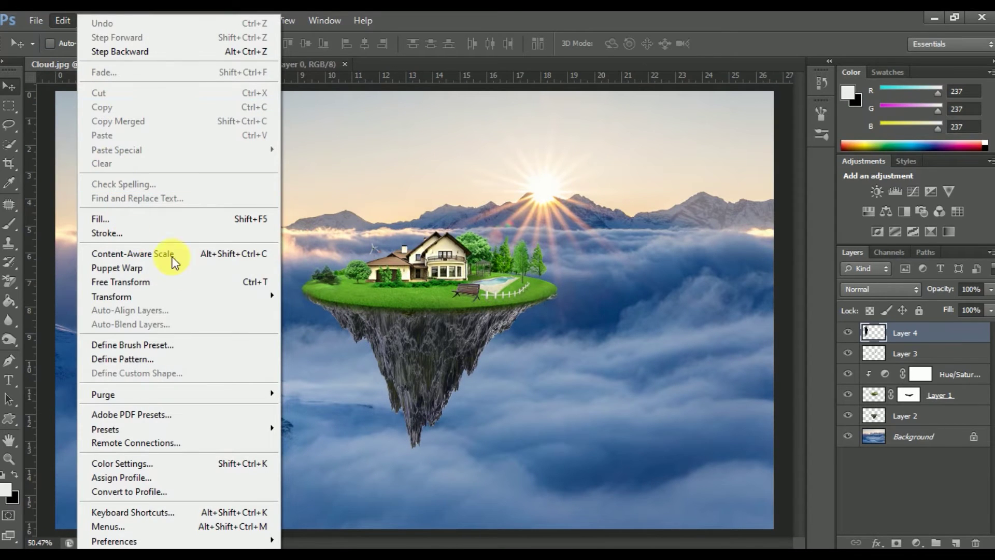
pyautogui.click(200, 281)
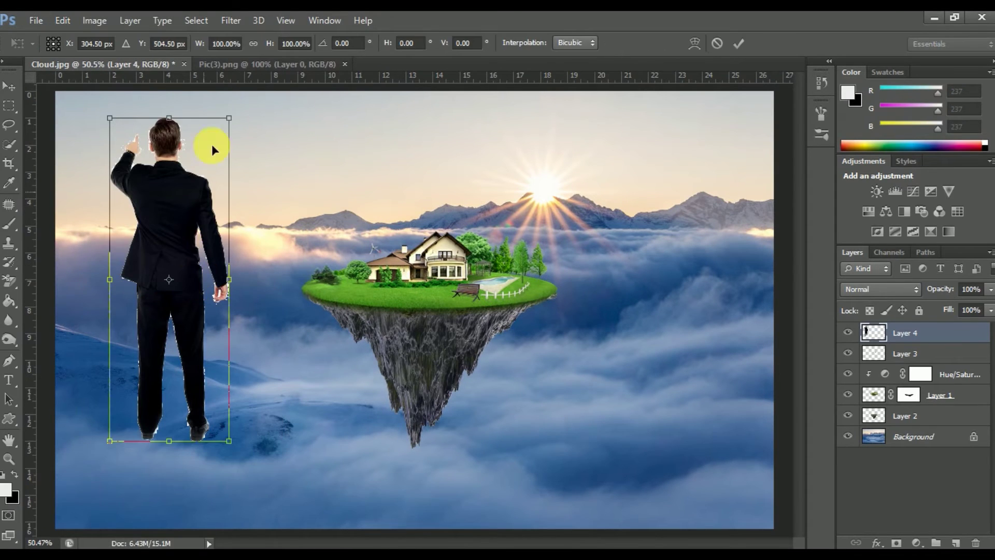
pyautogui.moveTo(235, 122)
pyautogui.mouseDown()
pyautogui.moveTo(177, 240)
pyautogui.moveTo(328, 245)
pyautogui.moveTo(384, 232)
pyautogui.mouseUp()
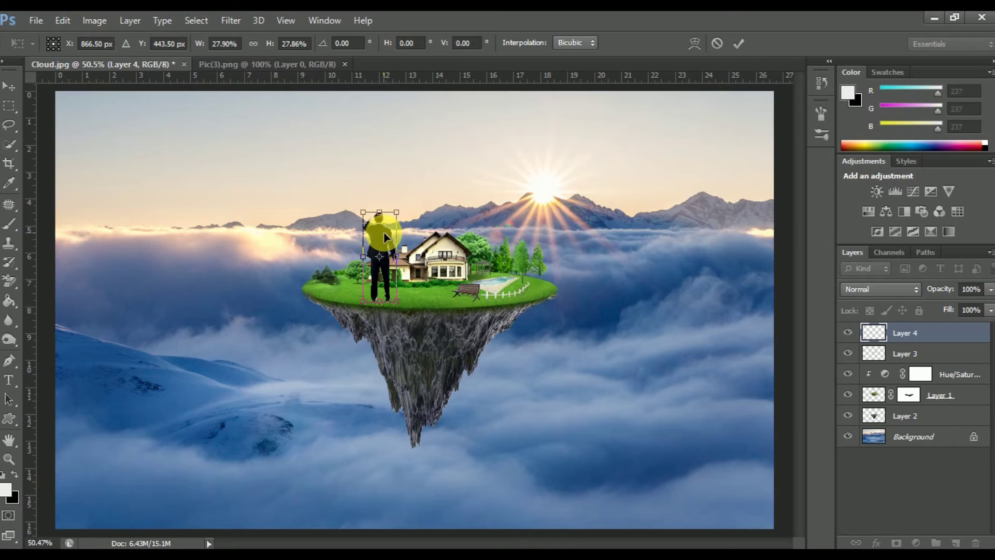
# Step: Shrink the man to about 12.5%, commit, and set him on the island grass
pyautogui.hotkey('ctrl', '+')
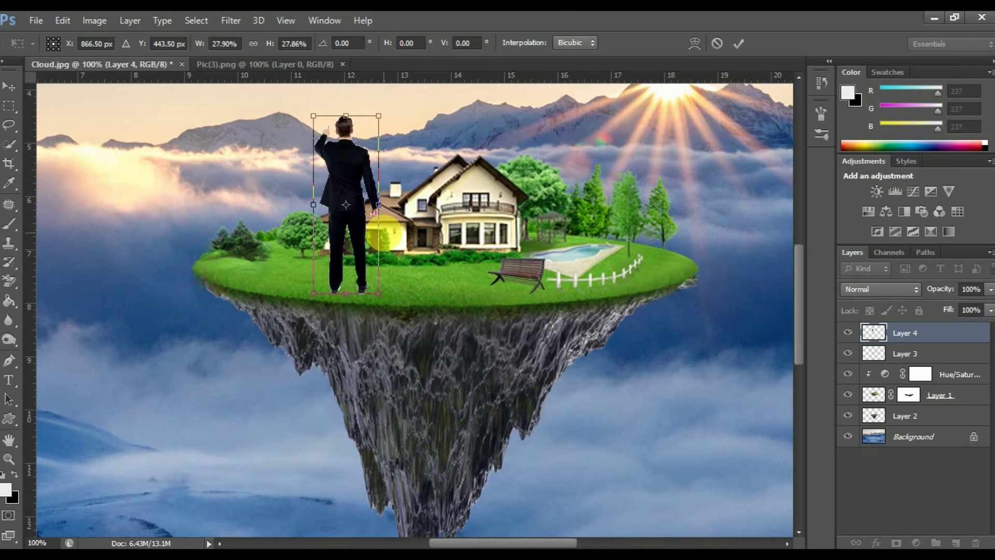
pyautogui.scroll(1, 394, 207)
pyautogui.moveTo(376, 166); pyautogui.dragTo(321, 256)
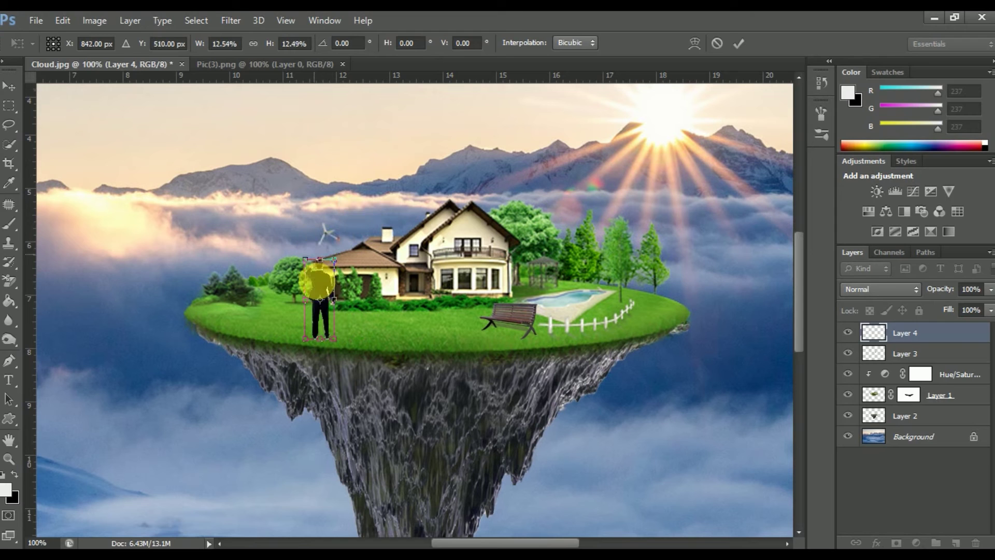
pyautogui.moveTo(396, 275); pyautogui.dragTo(449, 281)
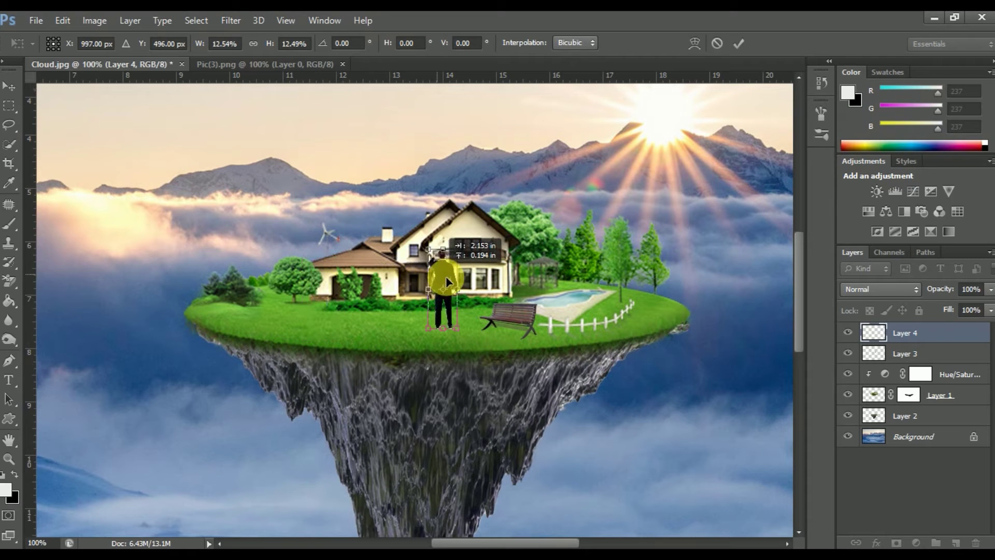
pyautogui.moveTo(444, 281); pyautogui.dragTo(429, 270)
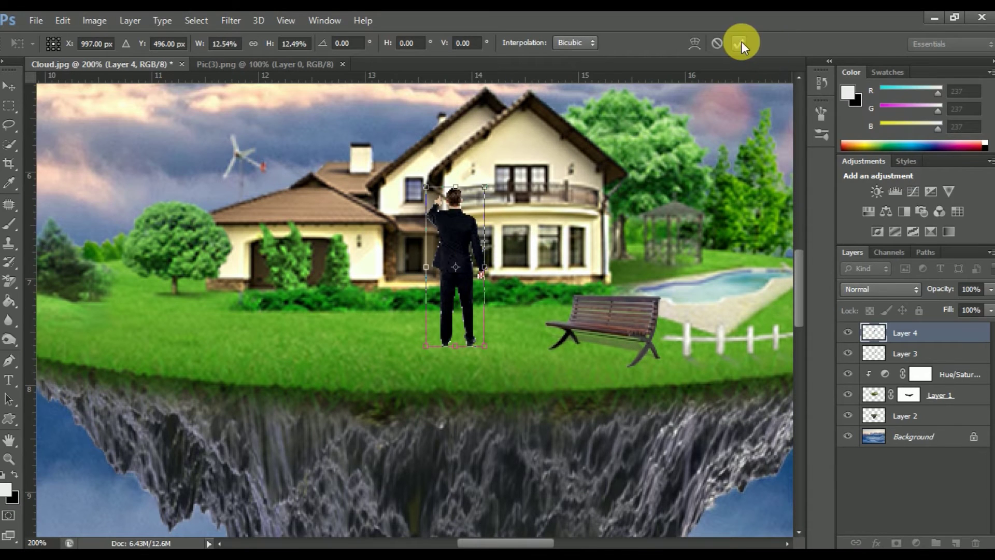
pyautogui.click(740, 42)
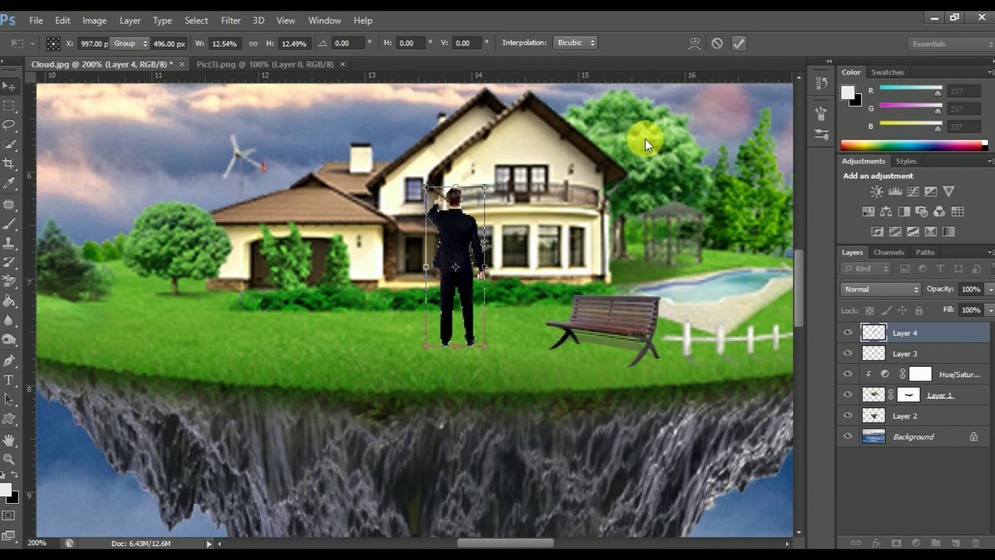
pyautogui.moveTo(459, 252); pyautogui.dragTo(465, 264)
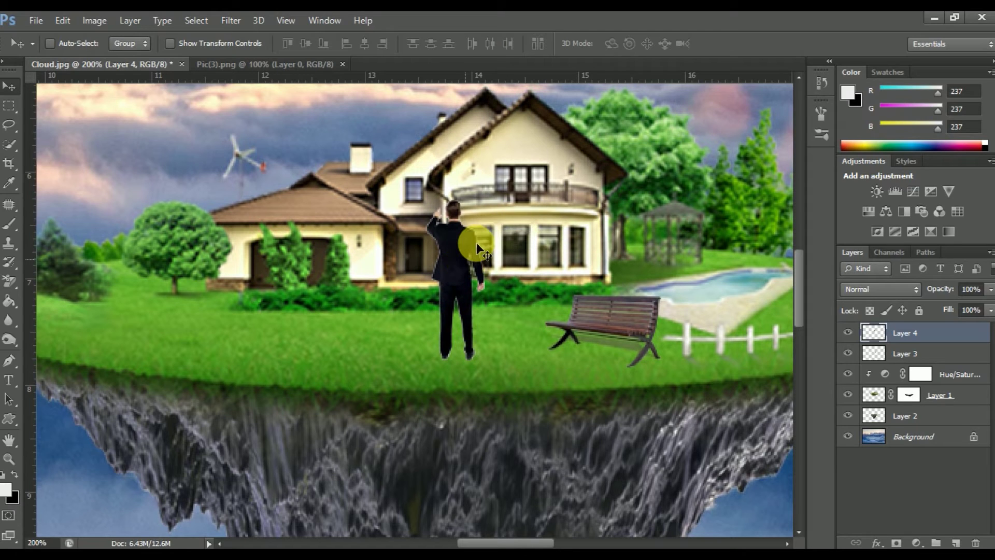
# Step: Shrink the man slightly more and place him in front of the house, left of the bench
pyautogui.click(67, 20)
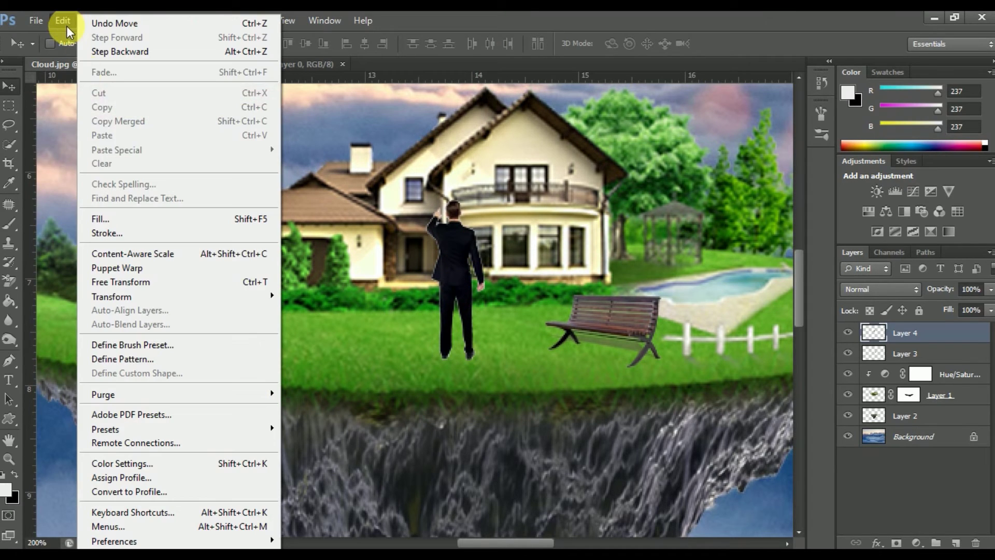
pyautogui.click(204, 279)
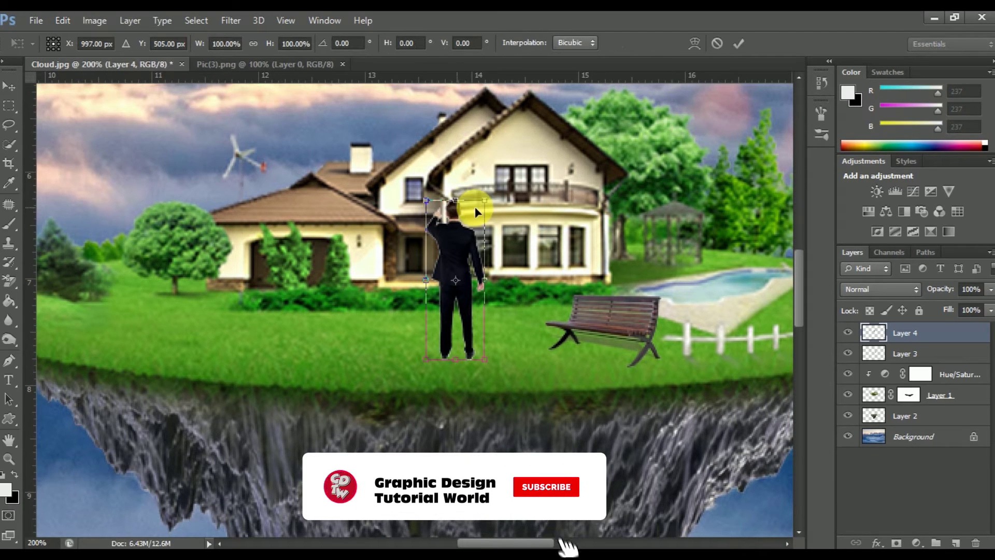
pyautogui.moveTo(476, 225); pyautogui.dragTo(463, 250)
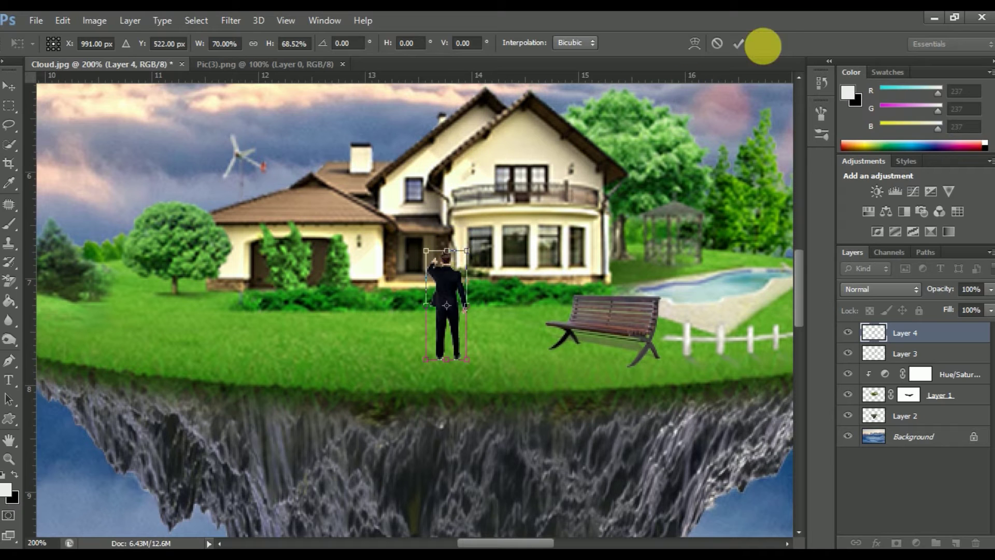
pyautogui.click(738, 43)
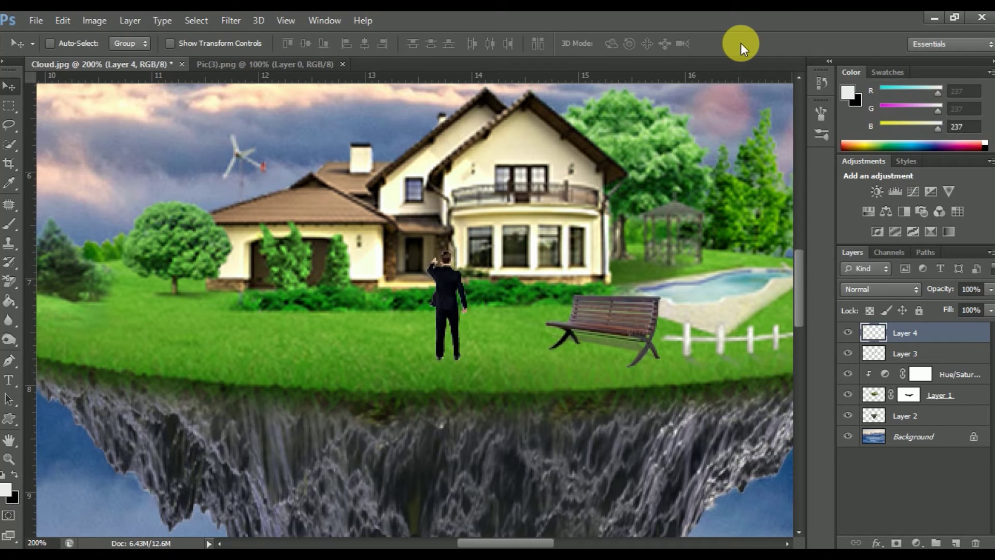
pyautogui.moveTo(449, 281); pyautogui.dragTo(511, 284)
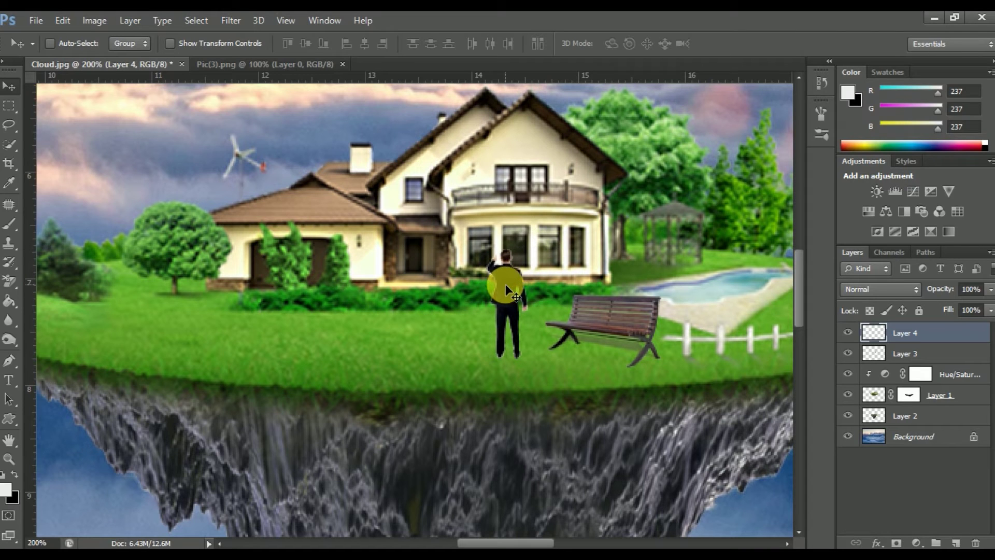
pyautogui.moveTo(505, 284); pyautogui.dragTo(514, 290)
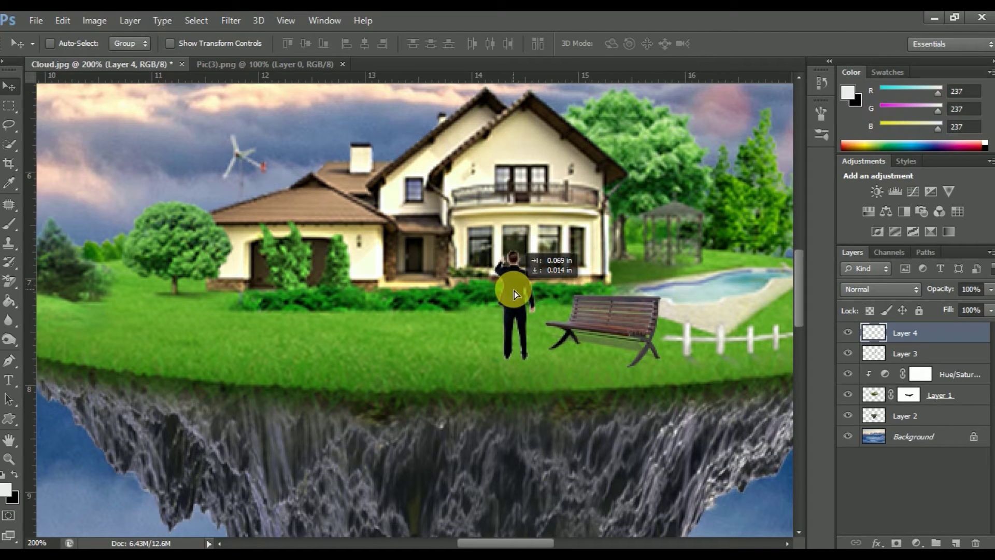
# Step: Load the man's outline as a selection, fit the composition on screen, and bring up Pic(3).png
pyautogui.keyDown('ctrl'); pyautogui.click(873, 333); pyautogui.keyUp('ctrl')
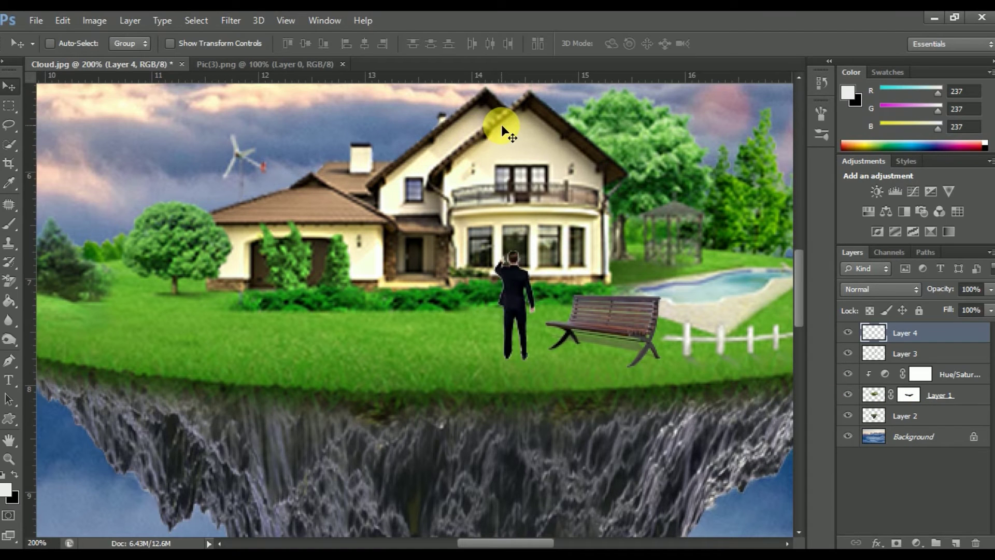
pyautogui.hotkey('ctrl', '0')
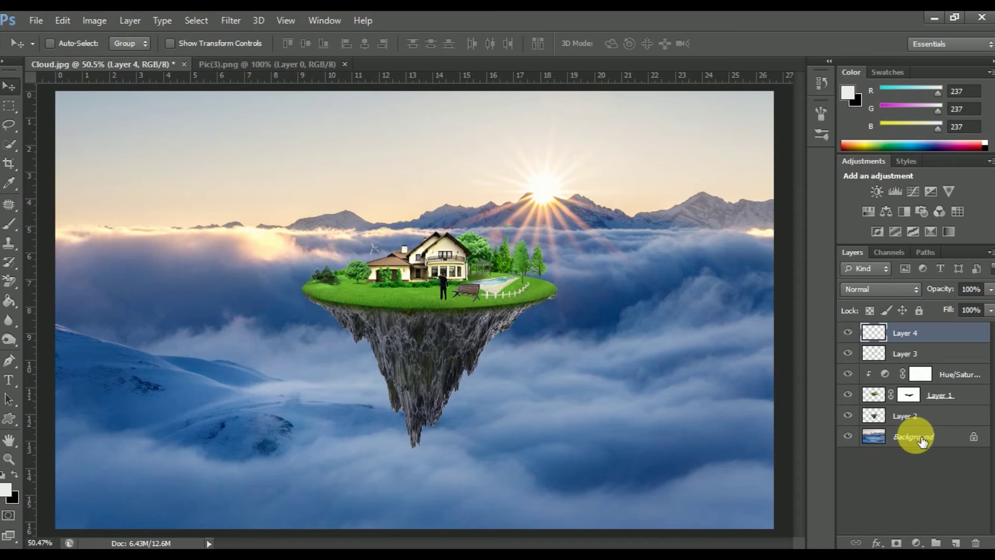
pyautogui.click(299, 66)
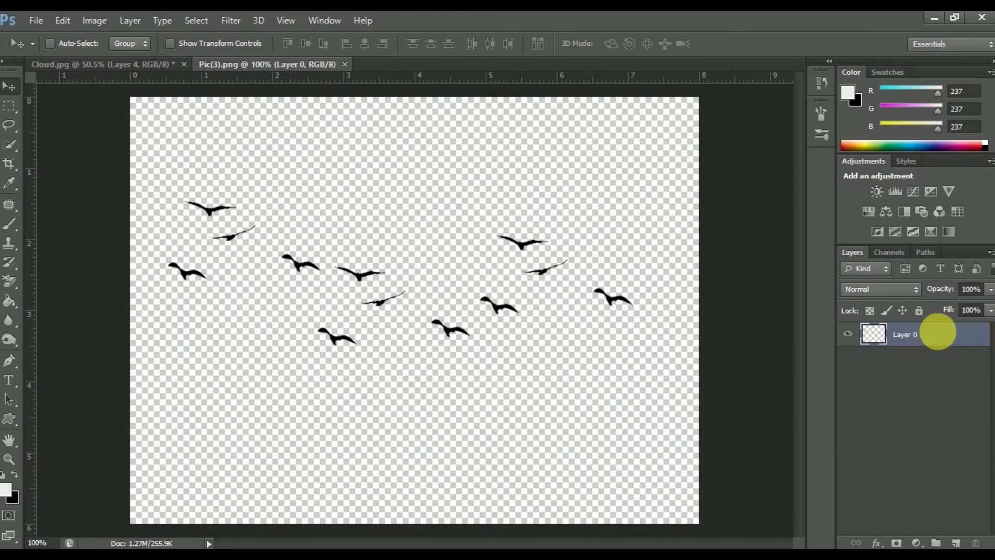
# Step: Duplicate the birds layer from Pic(3).png into Cloud.jpg and close Pic(3).png
pyautogui.rightClick(943, 335)
pyautogui.click(707, 130)
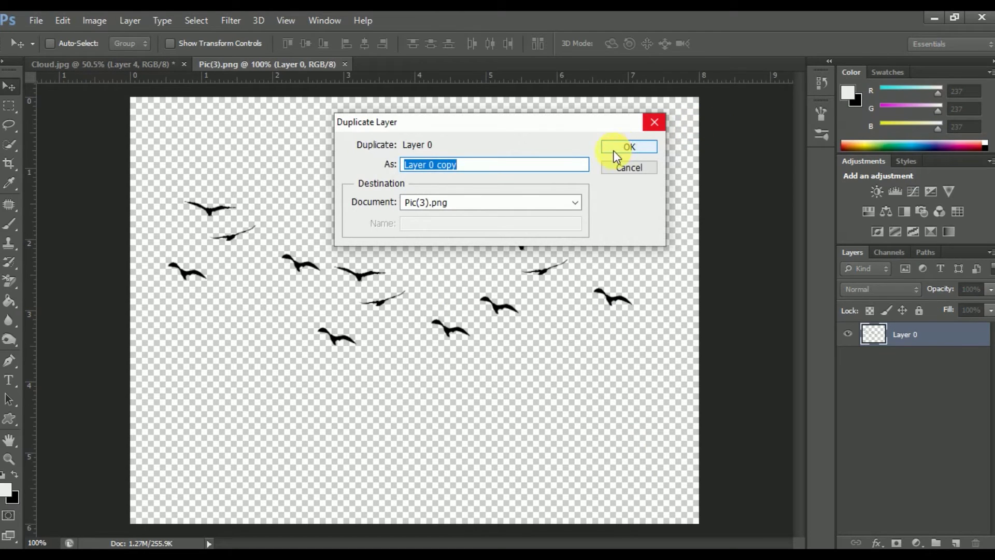
pyautogui.click(574, 205)
pyautogui.click(541, 215)
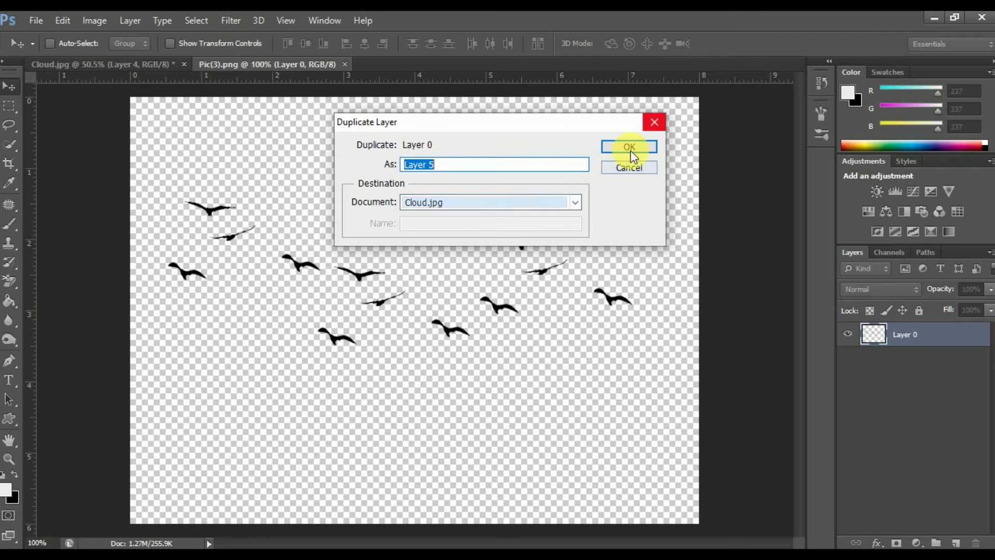
pyautogui.click(631, 147)
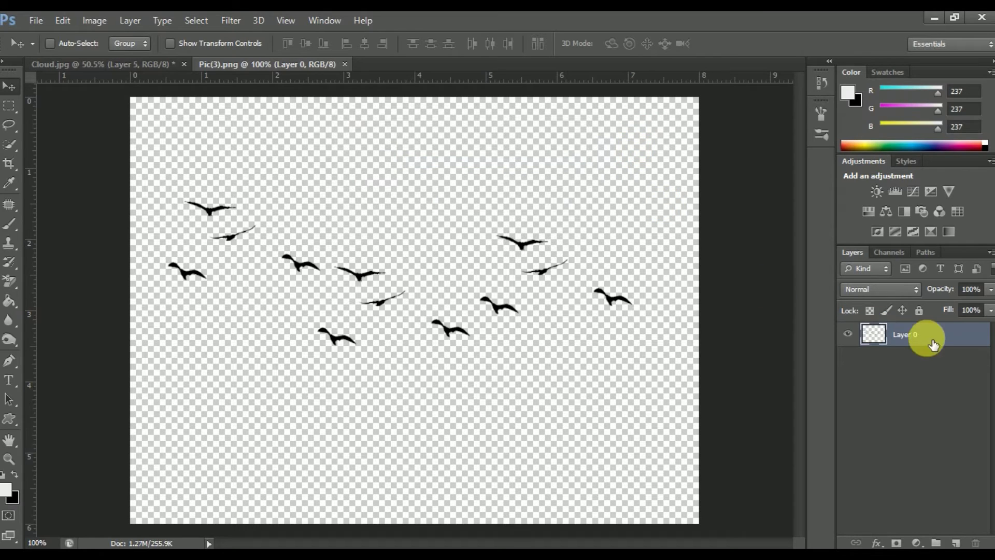
pyautogui.click(345, 63)
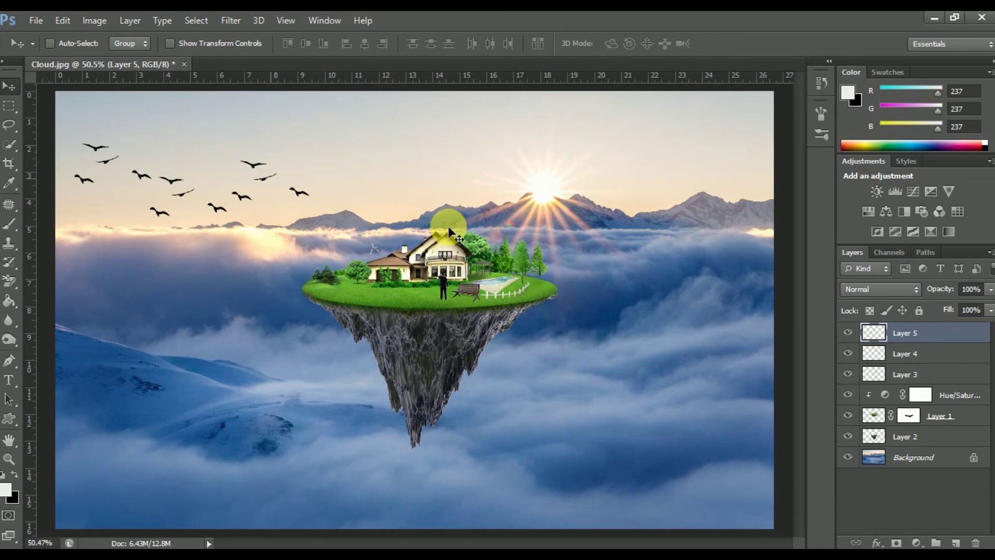
# Step: Move the birds into the sky above the island and shrink them to about 93%
pyautogui.moveTo(246, 170); pyautogui.dragTo(402, 175)
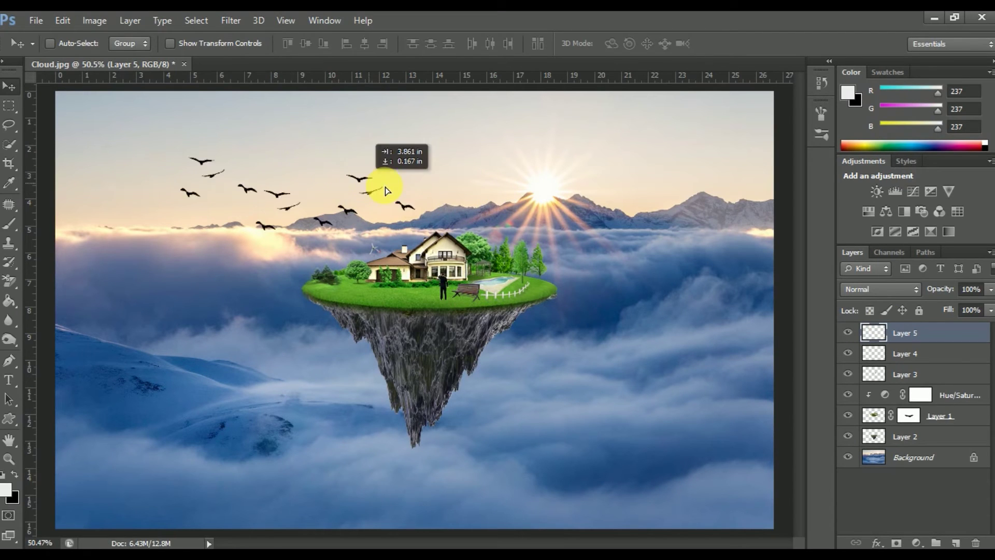
pyautogui.moveTo(402, 175); pyautogui.dragTo(431, 179)
pyautogui.click(68, 20)
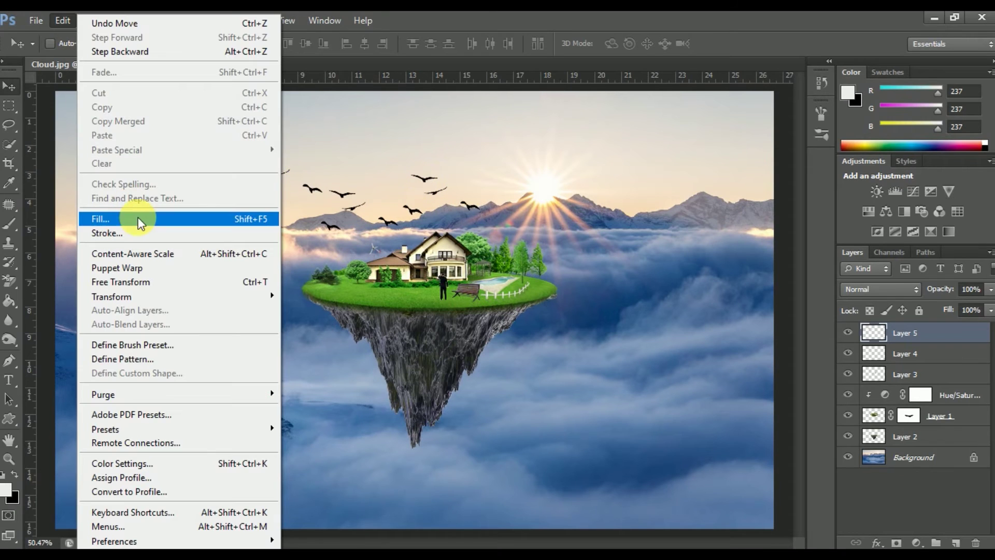
pyautogui.click(246, 281)
pyautogui.moveTo(245, 157); pyautogui.dragTo(264, 162)
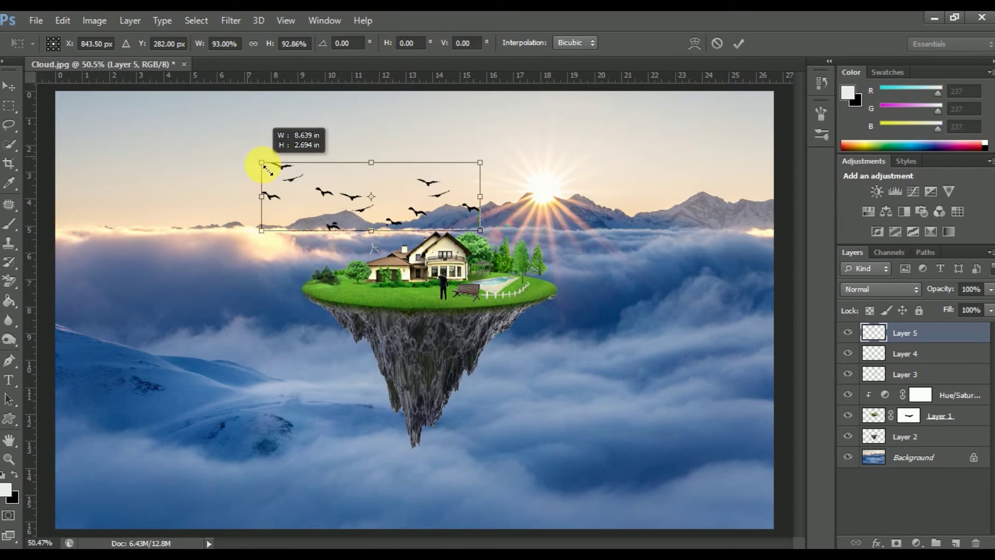
pyautogui.click(739, 43)
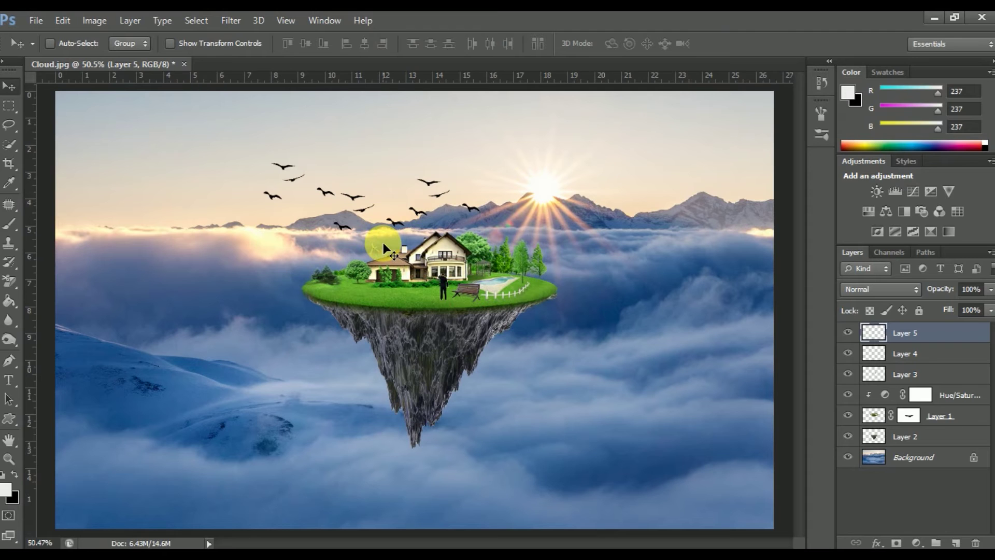
pyautogui.hotkey('ctrl', '+')
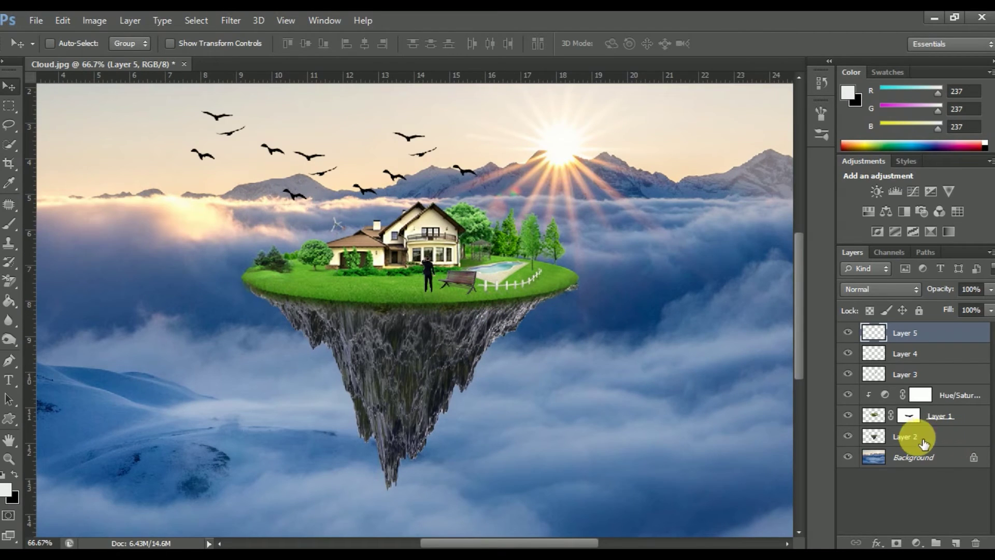
# Step: Load Layer 2's island outline as a selection and add a new Layer 6 beneath it
pyautogui.click(899, 440)
pyautogui.keyDown('ctrl'); pyautogui.click(883, 439); pyautogui.keyUp('ctrl')
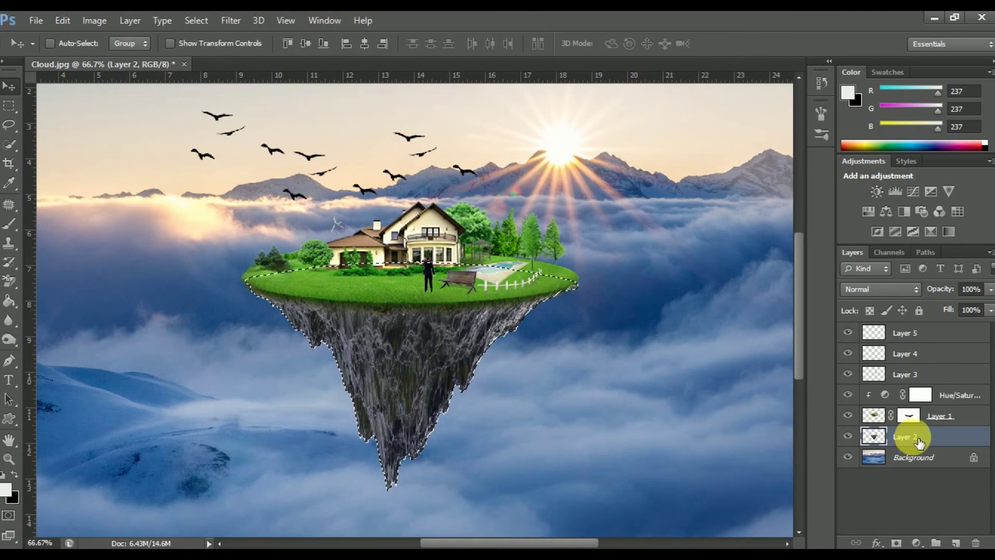
pyautogui.click(957, 539)
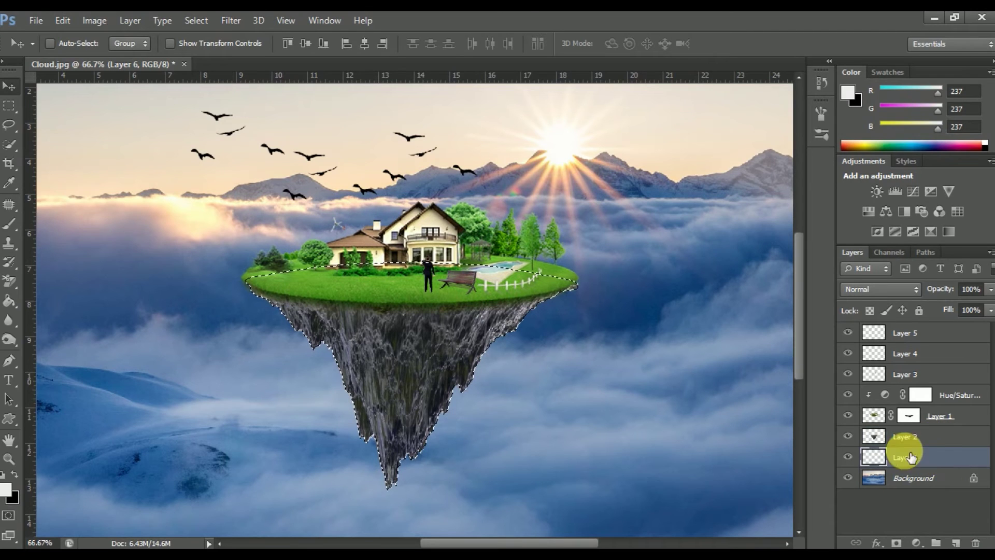
pyautogui.moveTo(944, 475); pyautogui.dragTo(896, 465)
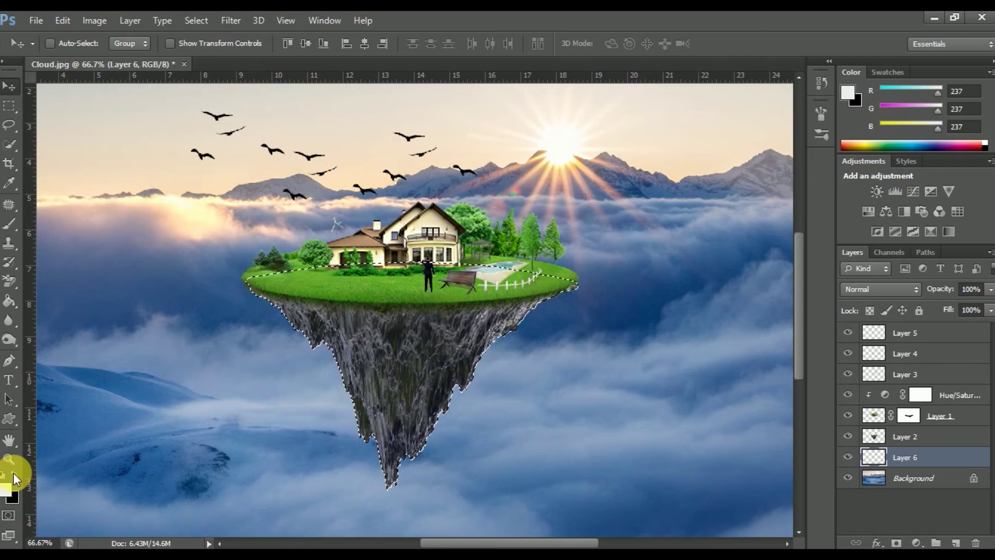
# Step: Sample a dark blue from the clouds and fill the island selection on Layer 6 with it
pyautogui.click(15, 490)
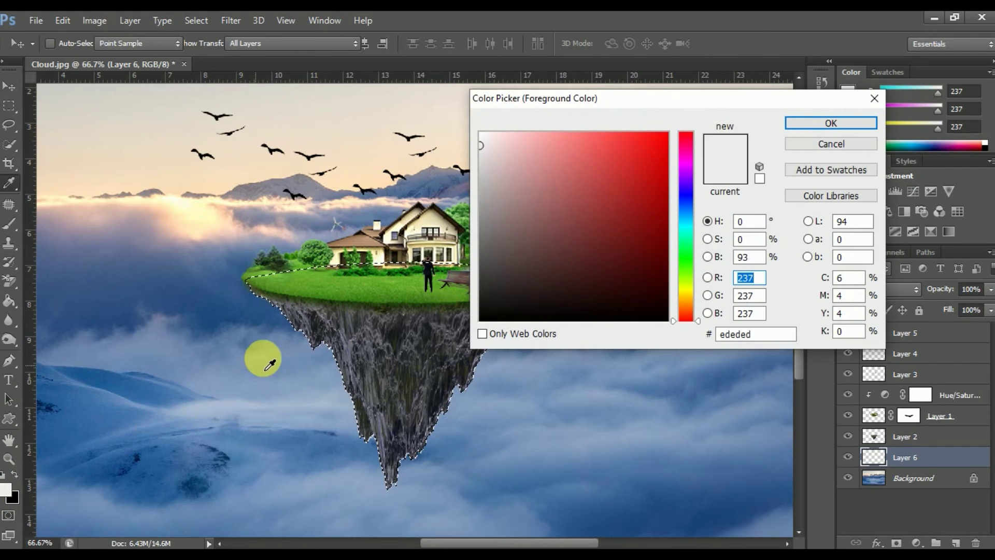
pyautogui.click(275, 329)
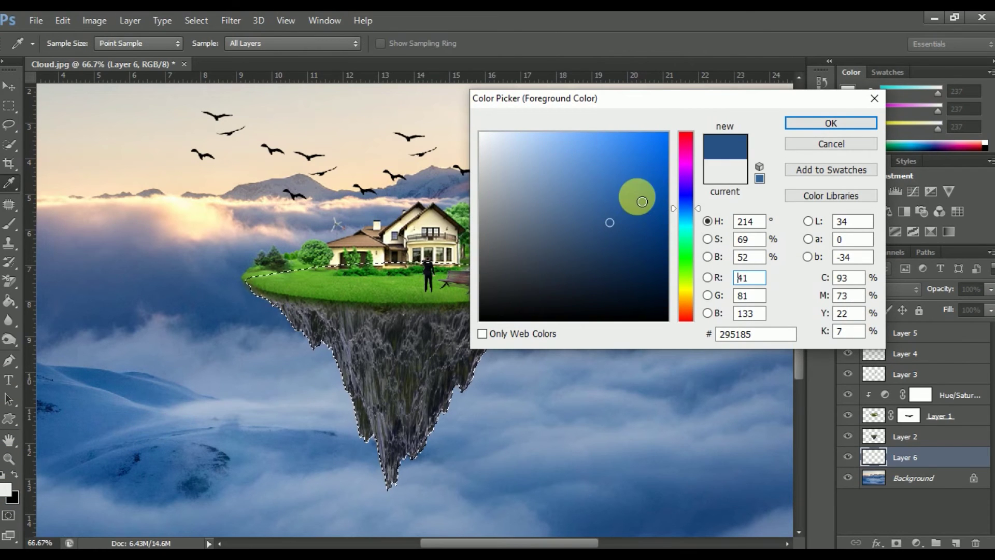
pyautogui.click(834, 122)
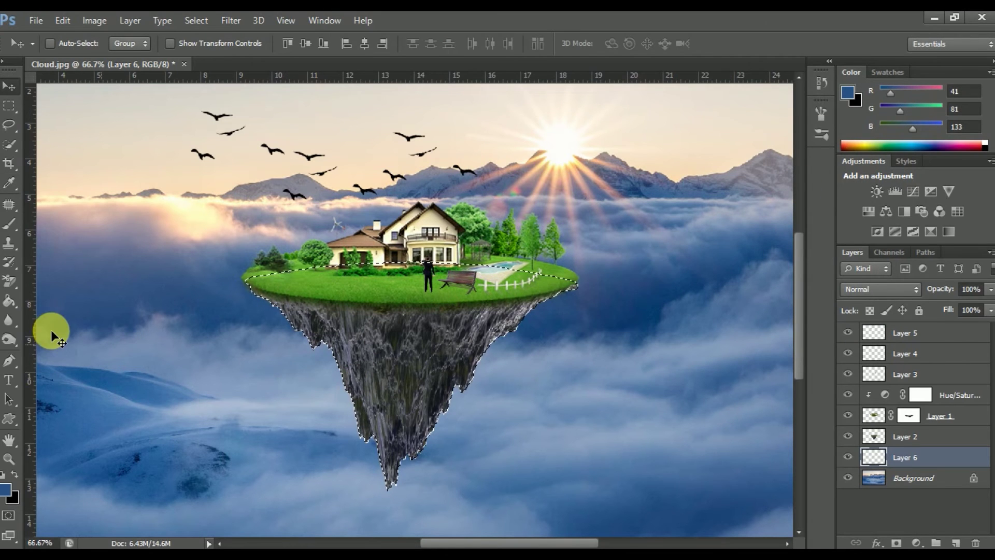
pyautogui.click(10, 300)
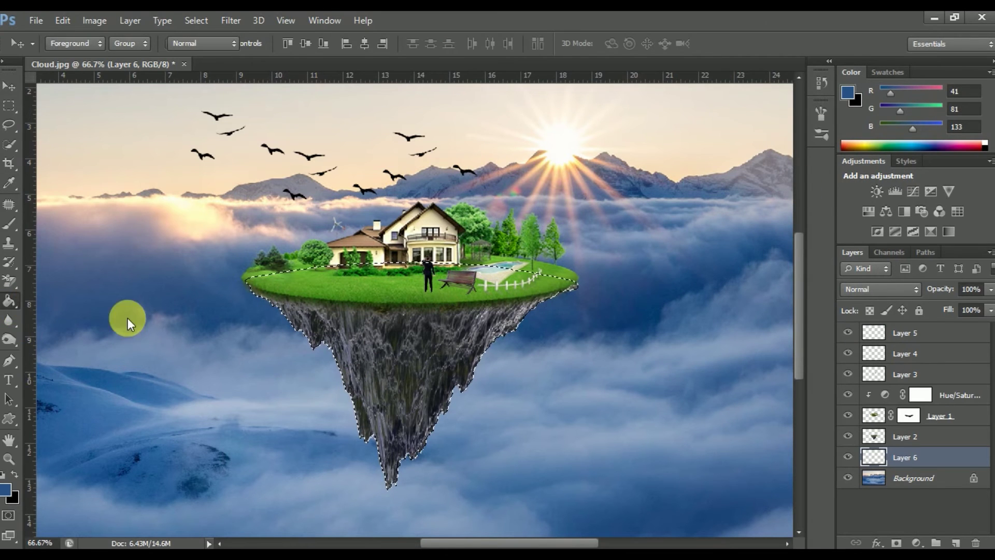
pyautogui.click(400, 353)
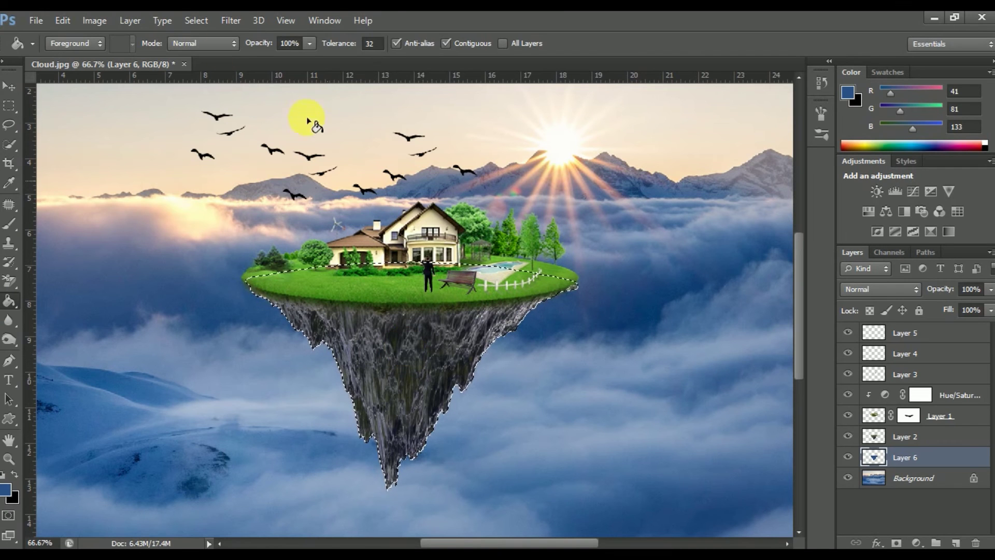
# Step: Deselect, then toggle the rock layer's visibility to check the blue shape
pyautogui.click(197, 21)
pyautogui.click(210, 48)
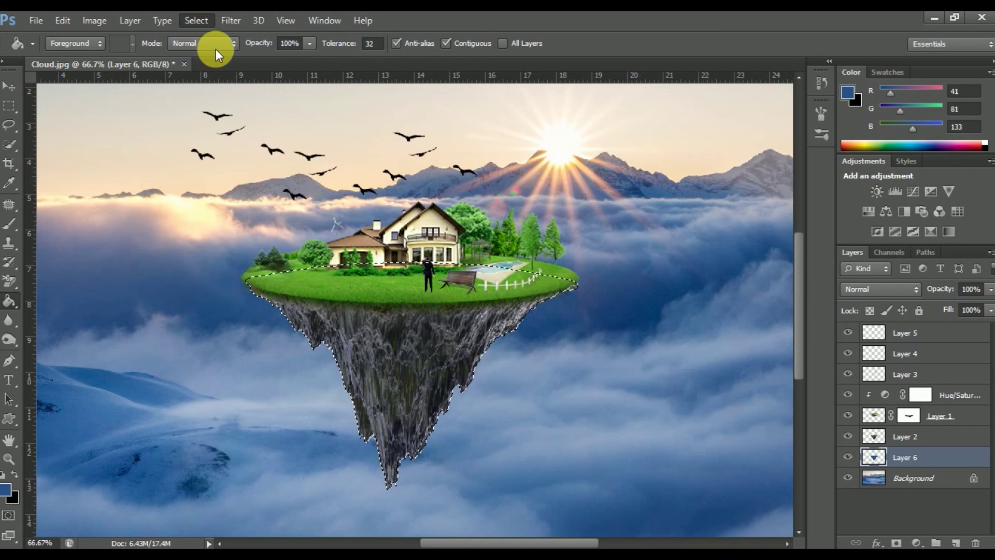
pyautogui.click(849, 438)
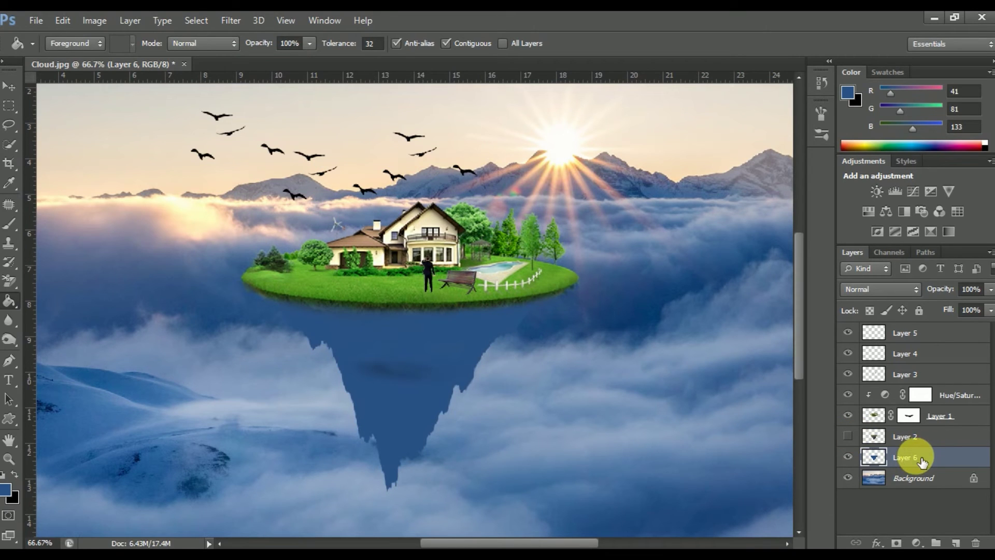
pyautogui.click(849, 437)
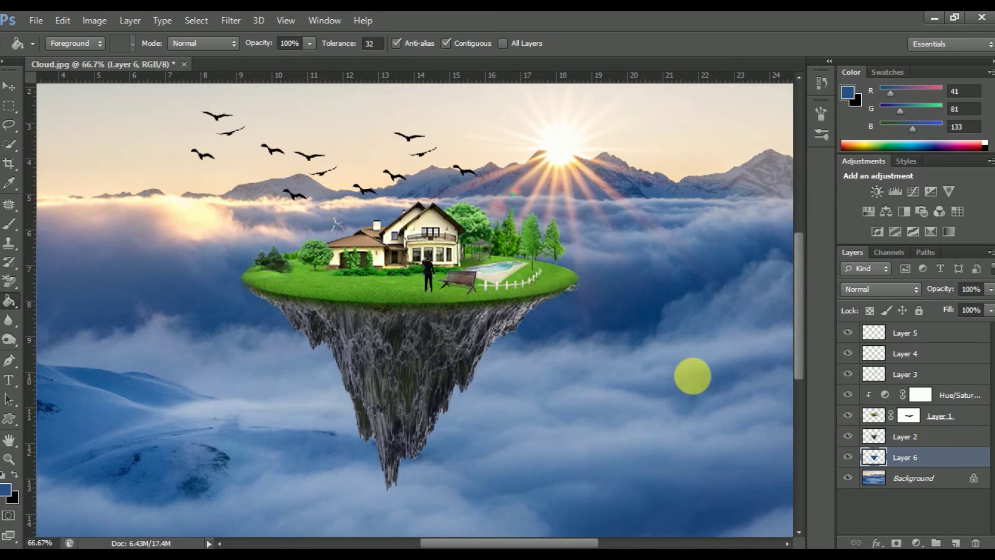
# Step: Apply a 16.8-pixel Gaussian Blur to the blue shadow on Layer 6
pyautogui.click(227, 21)
pyautogui.moveTo(311, 170)
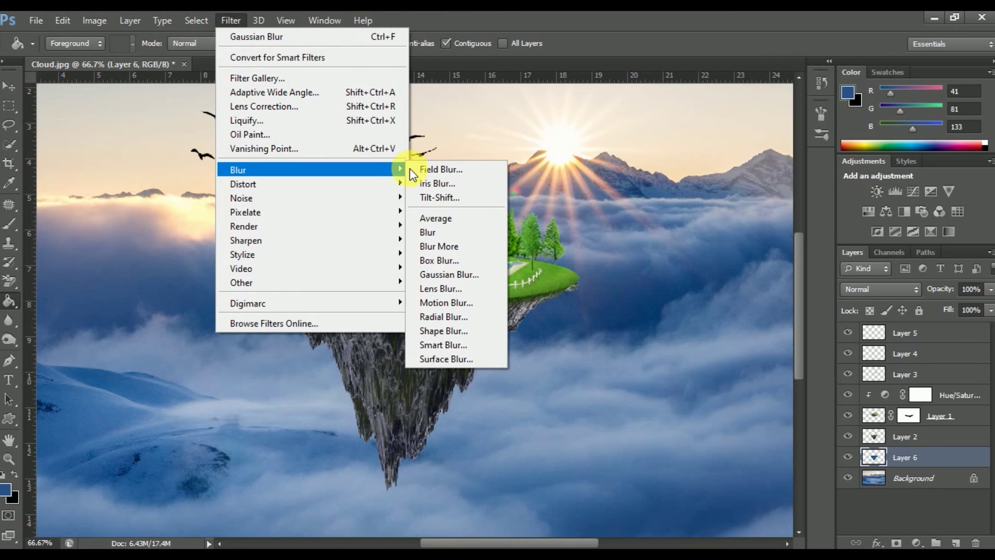
pyautogui.click(474, 281)
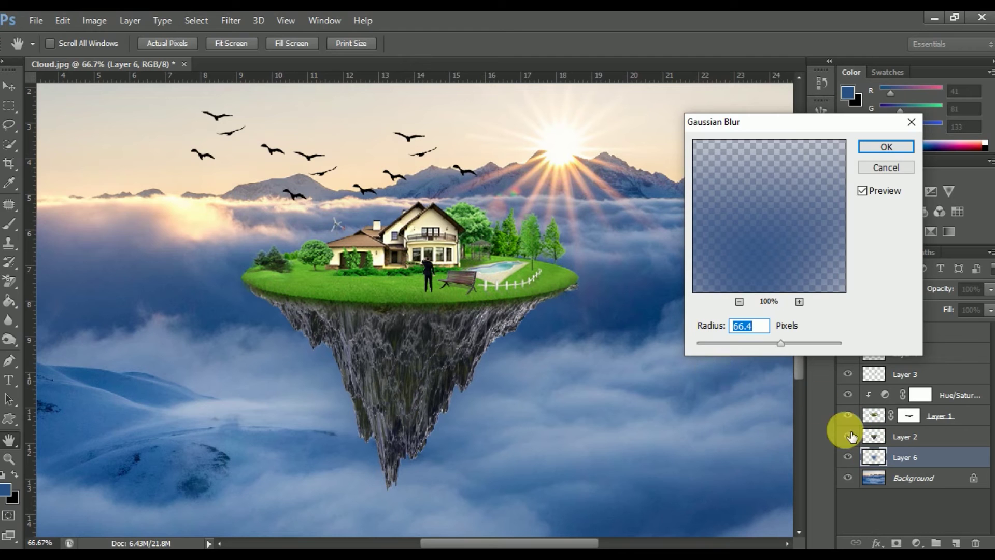
pyautogui.moveTo(764, 344); pyautogui.dragTo(753, 345)
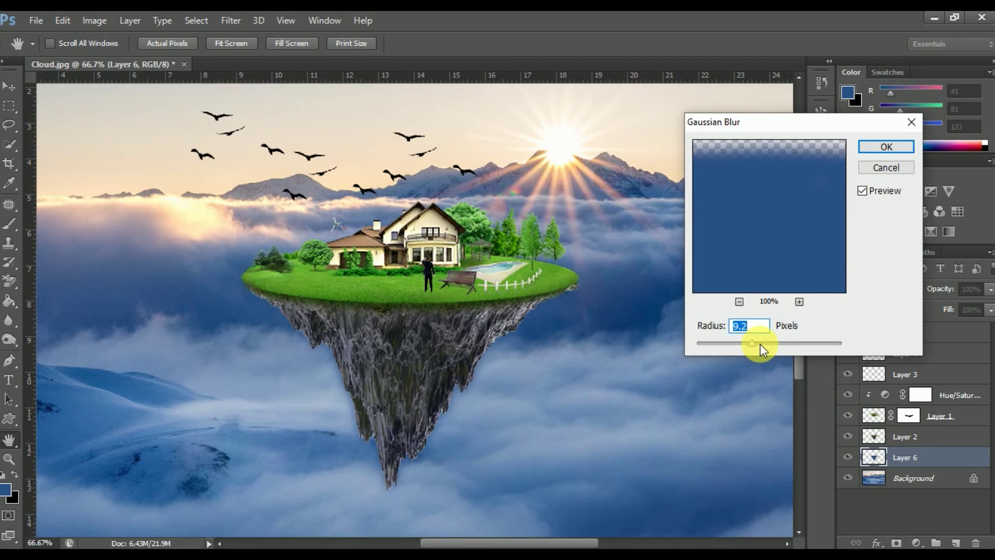
pyautogui.click(759, 343)
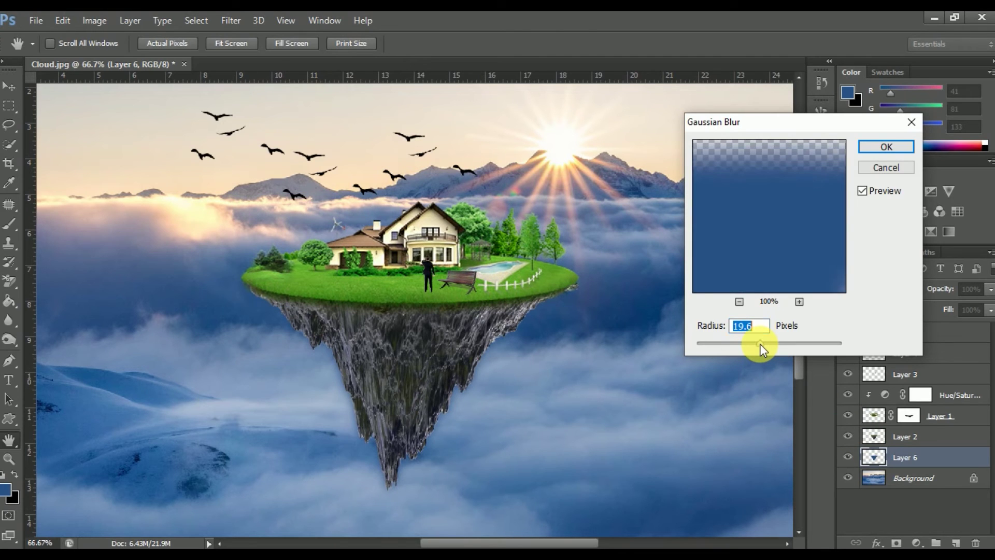
pyautogui.click(751, 344)
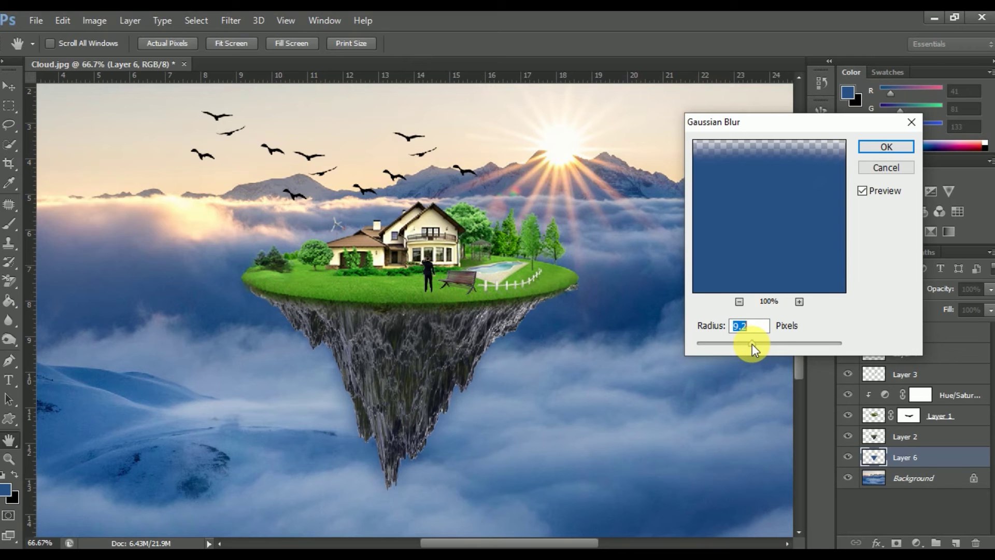
pyautogui.click(759, 343)
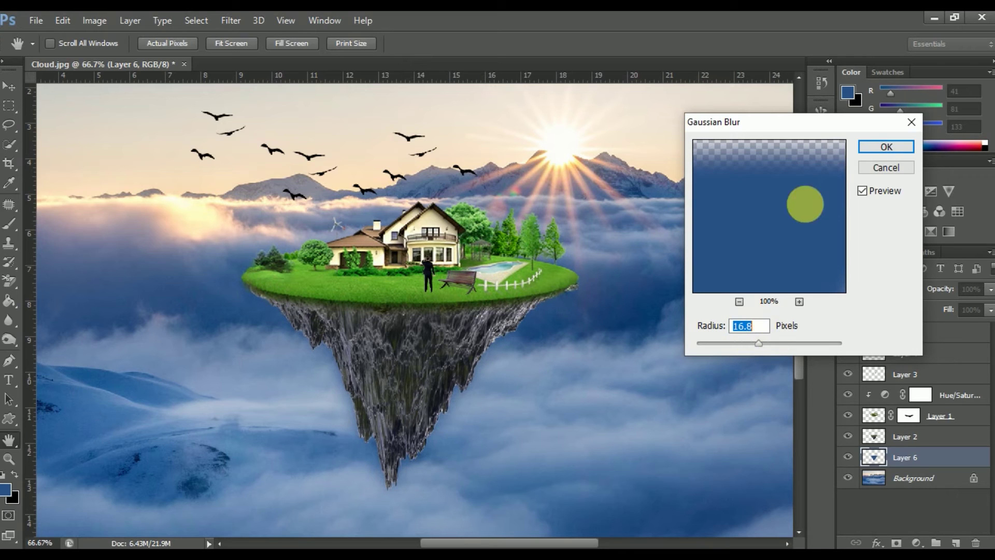
pyautogui.click(887, 149)
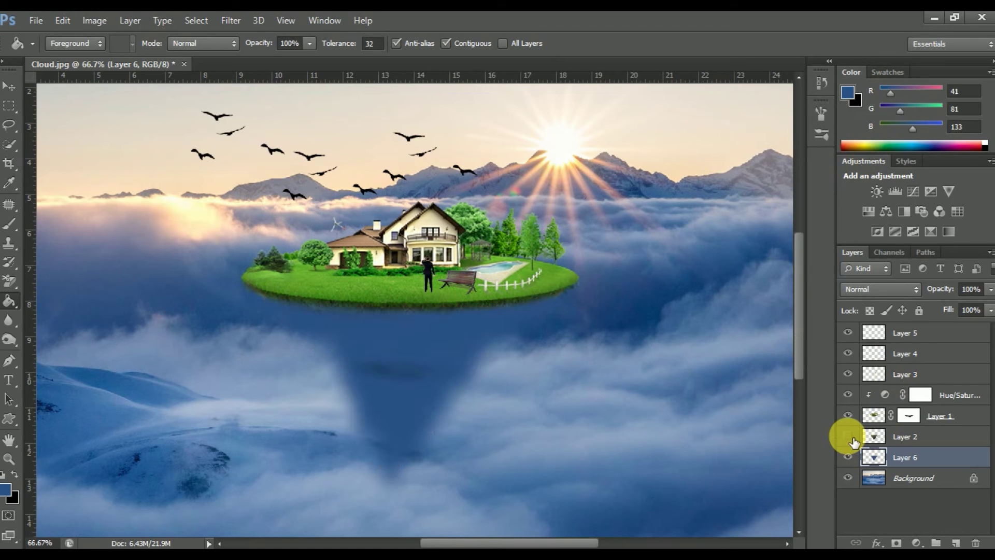
# Step: Hide the rock to inspect the blurred shadow, then start duplicating Layer 6
pyautogui.click(848, 436)
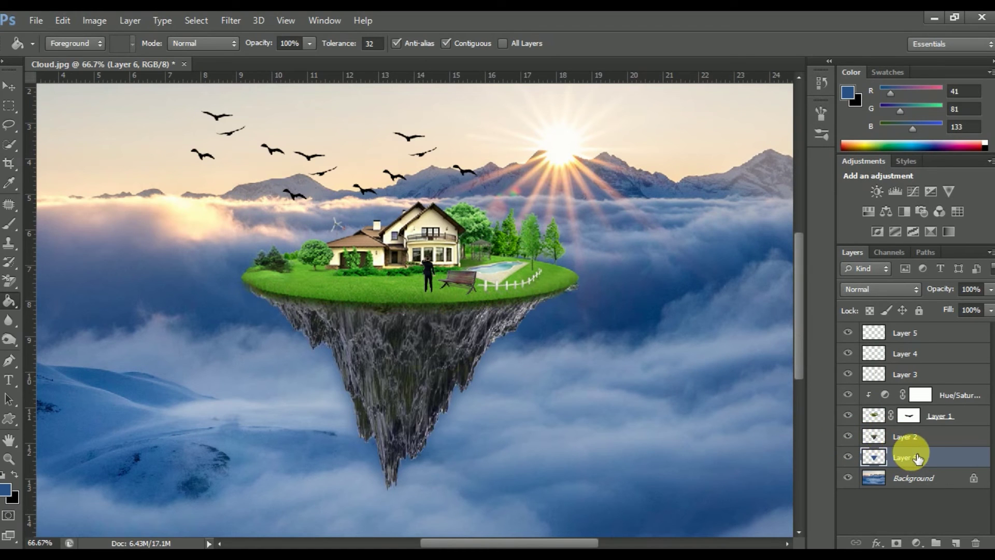
pyautogui.rightClick(911, 456)
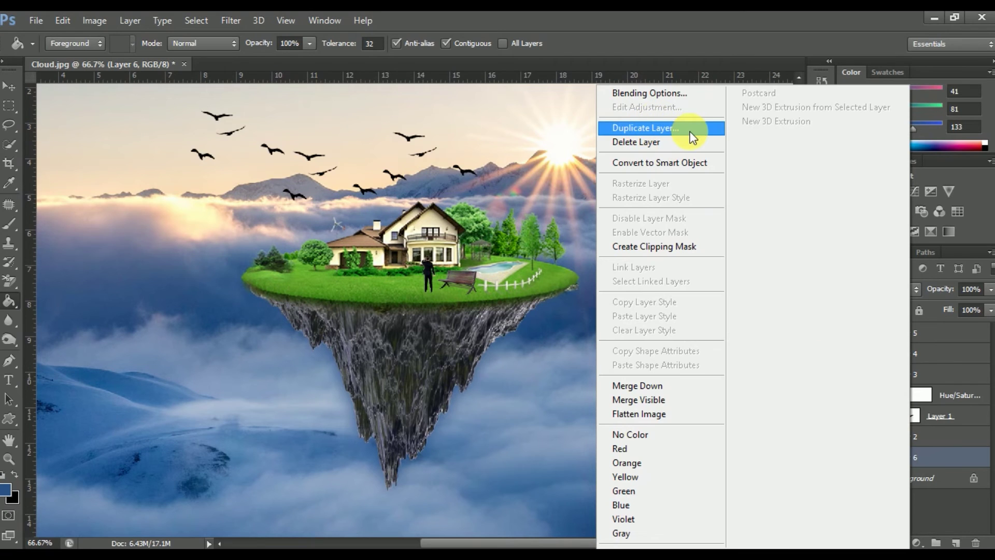
pyautogui.click(689, 130)
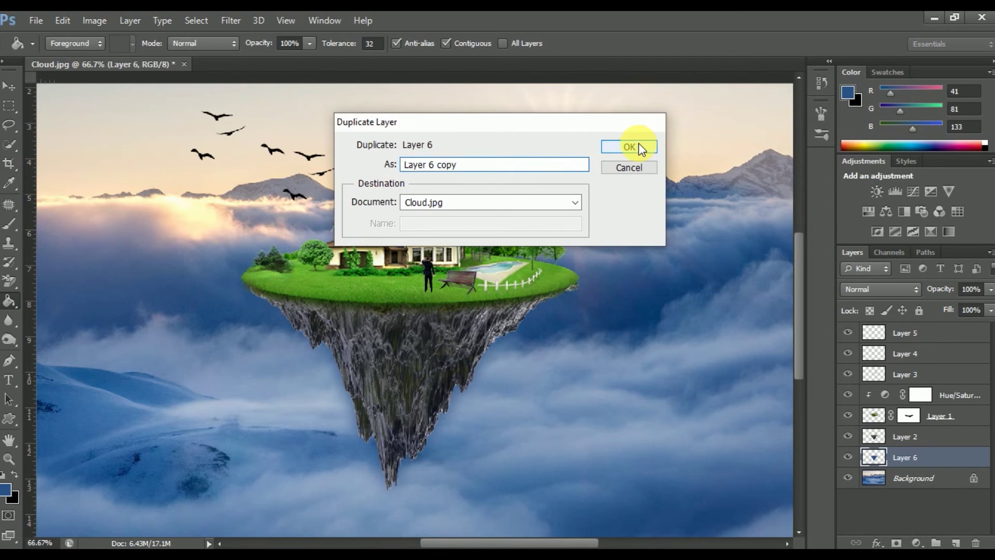
# Step: Create 'Layer 6 copy' and merge it down into Layer 6, then select the Background layer
pyautogui.click(638, 146)
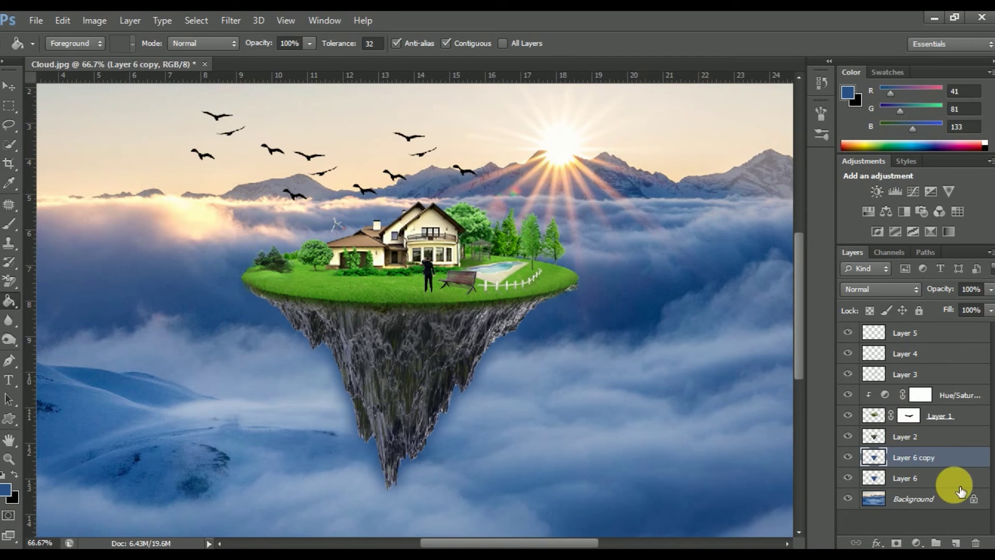
pyautogui.rightClick(949, 456)
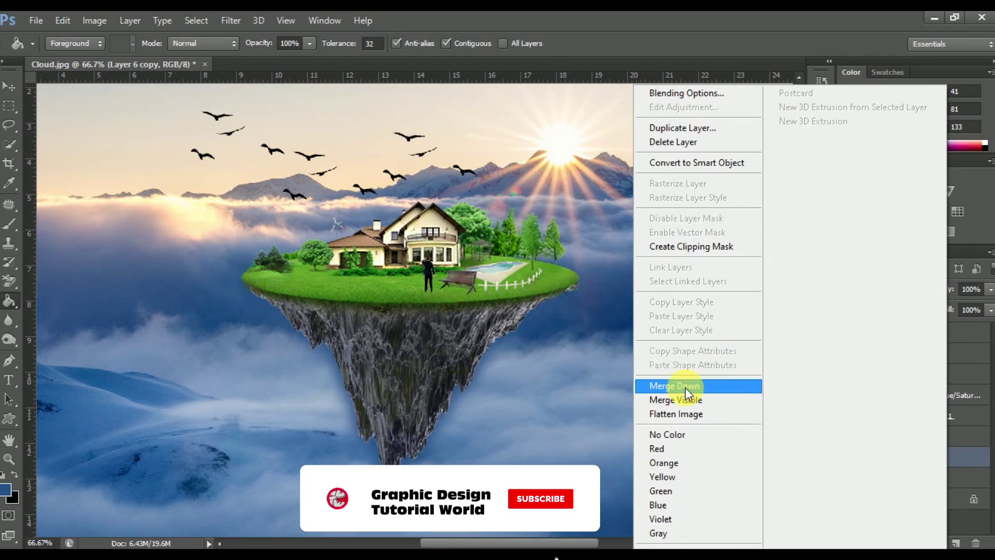
pyautogui.click(725, 386)
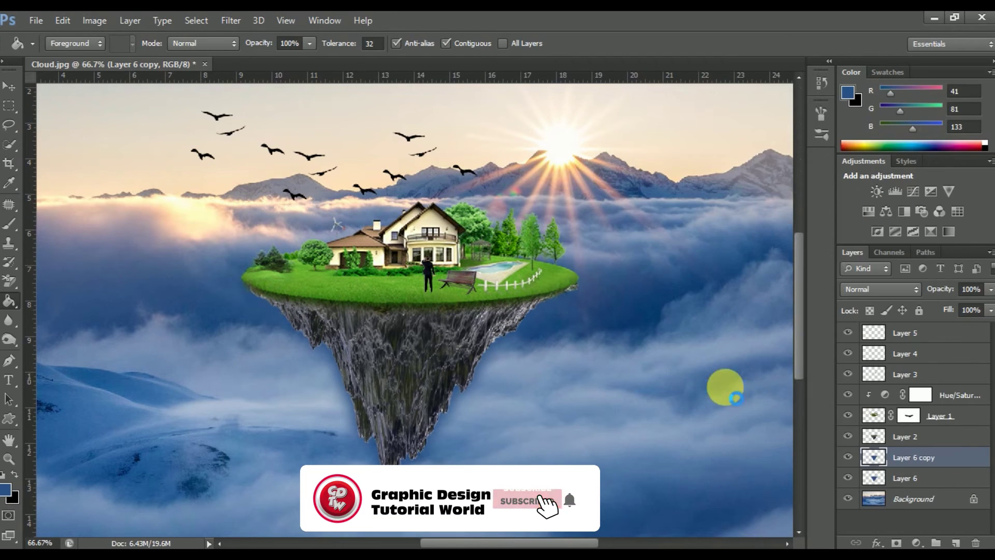
pyautogui.click(947, 442)
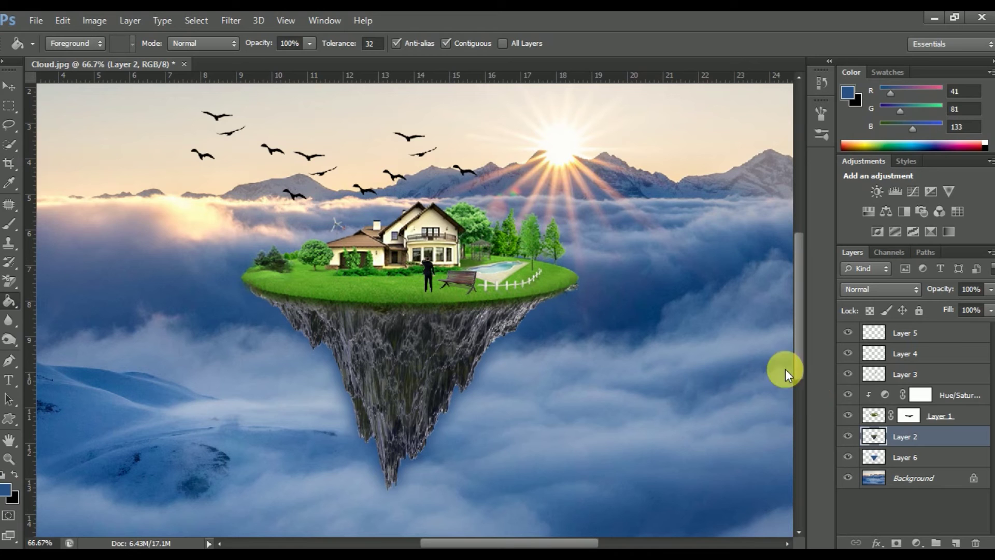
pyautogui.click(939, 485)
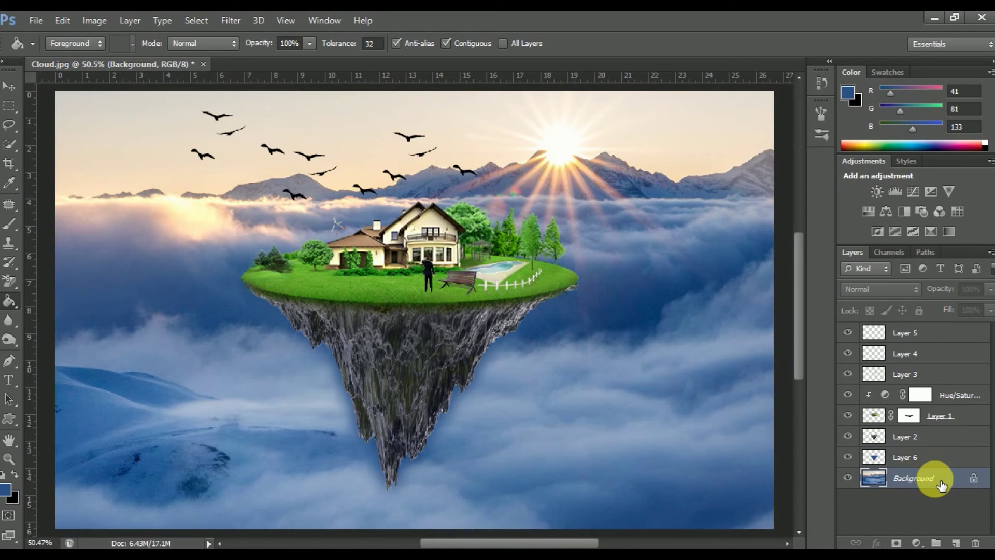
# Step: Apply an 18.2-pixel Gaussian Blur to the cloud Background, then reselect Layer 6
pyautogui.hotkey('ctrl', '0')
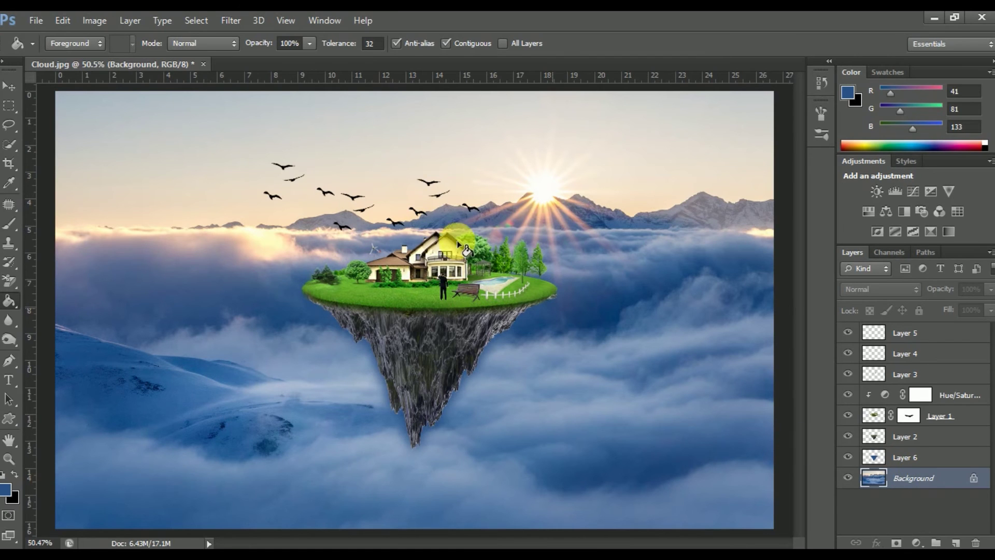
pyautogui.click(231, 23)
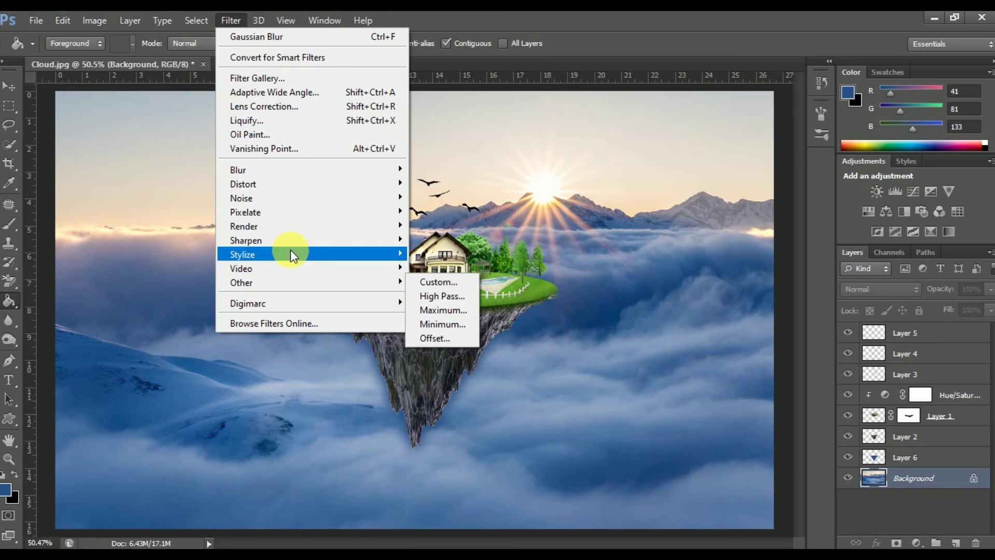
pyautogui.moveTo(311, 169)
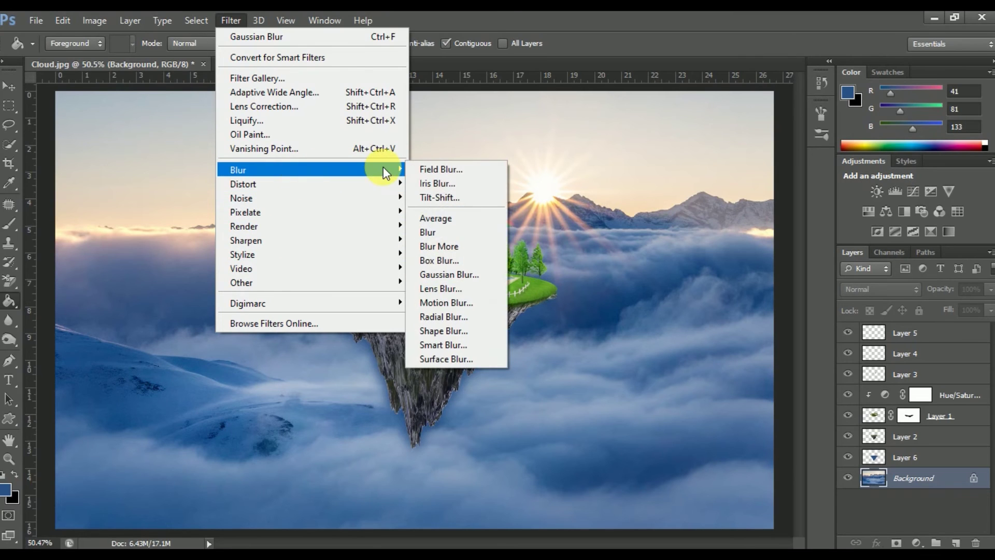
pyautogui.click(464, 276)
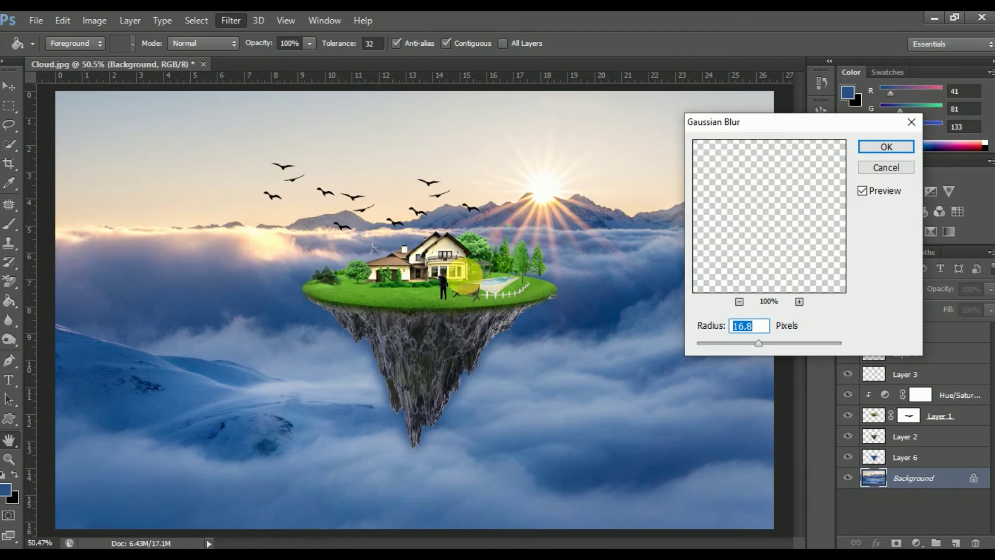
pyautogui.click(753, 344)
pyautogui.moveTo(757, 345); pyautogui.dragTo(760, 345)
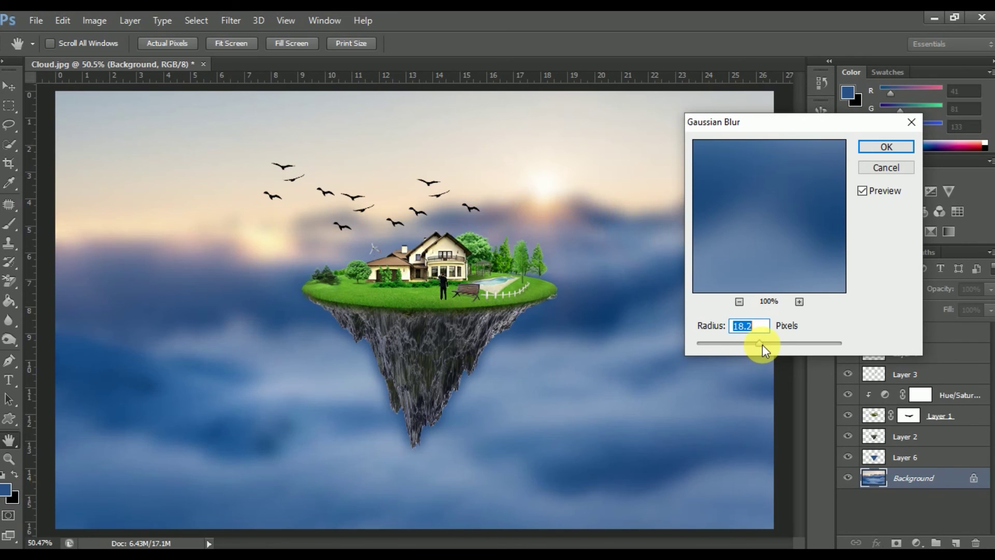
pyautogui.click(891, 147)
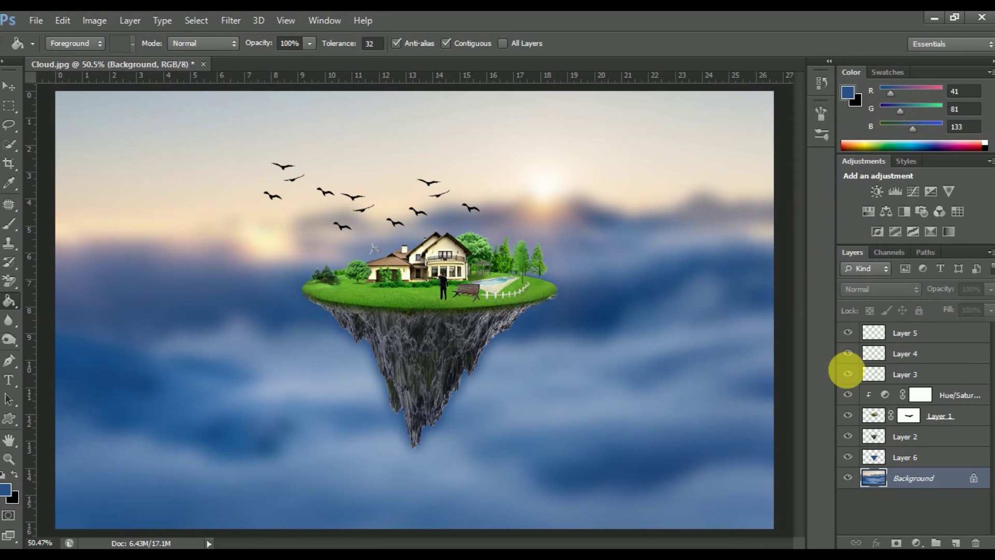
pyautogui.click(935, 457)
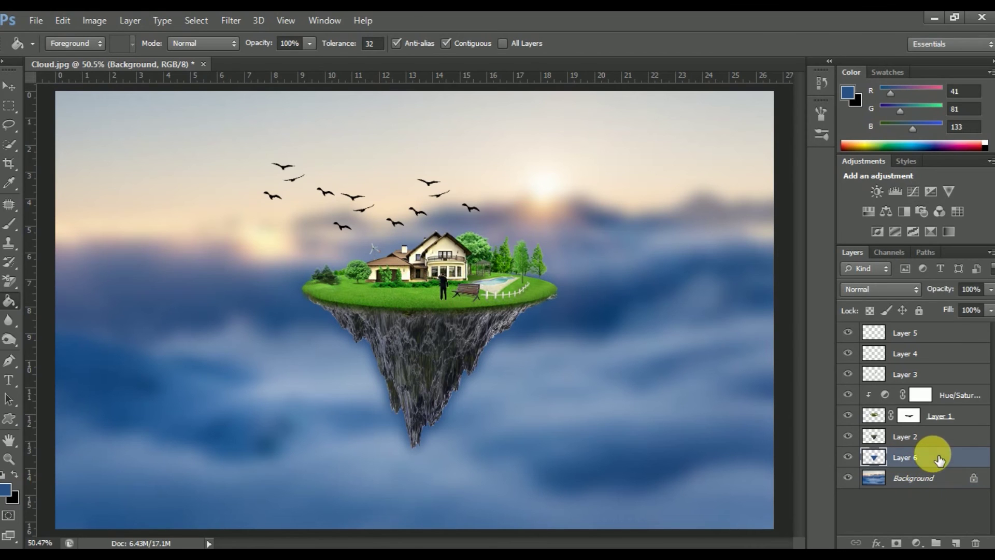
# Step: Duplicate the selected island, house and bird layers, Layer 5 through Layer 6
pyautogui.keyDown('shift'); pyautogui.click(942, 334); pyautogui.keyUp('shift')
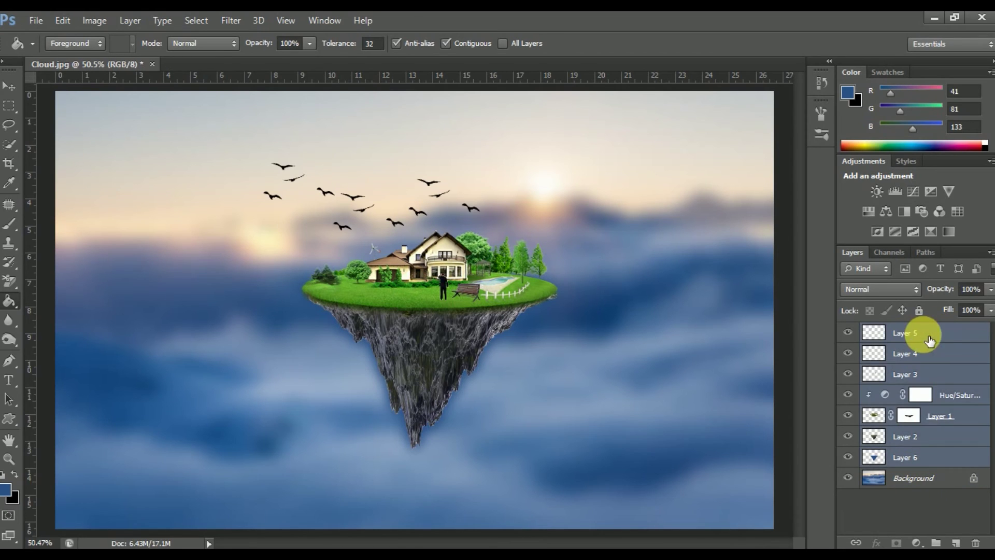
pyautogui.rightClick(939, 334)
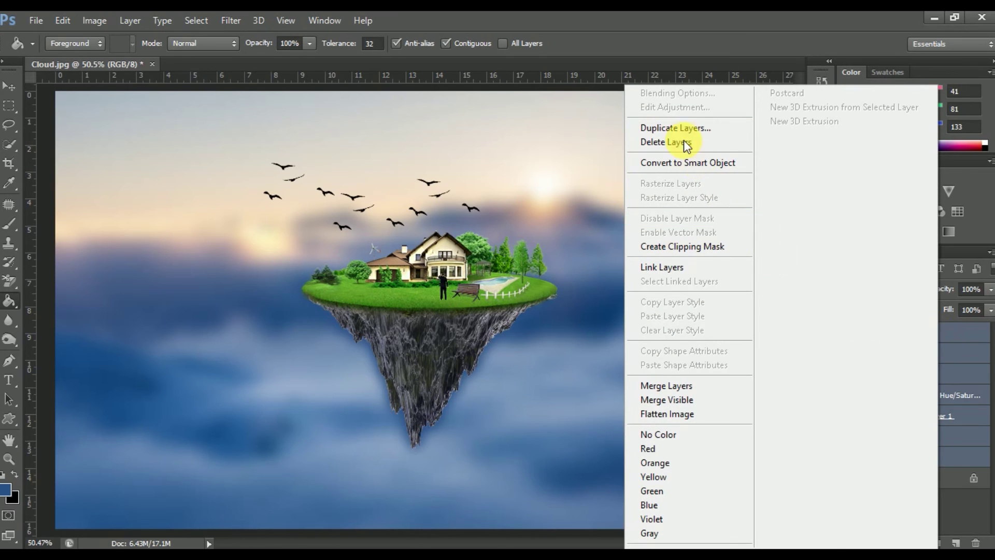
pyautogui.click(714, 129)
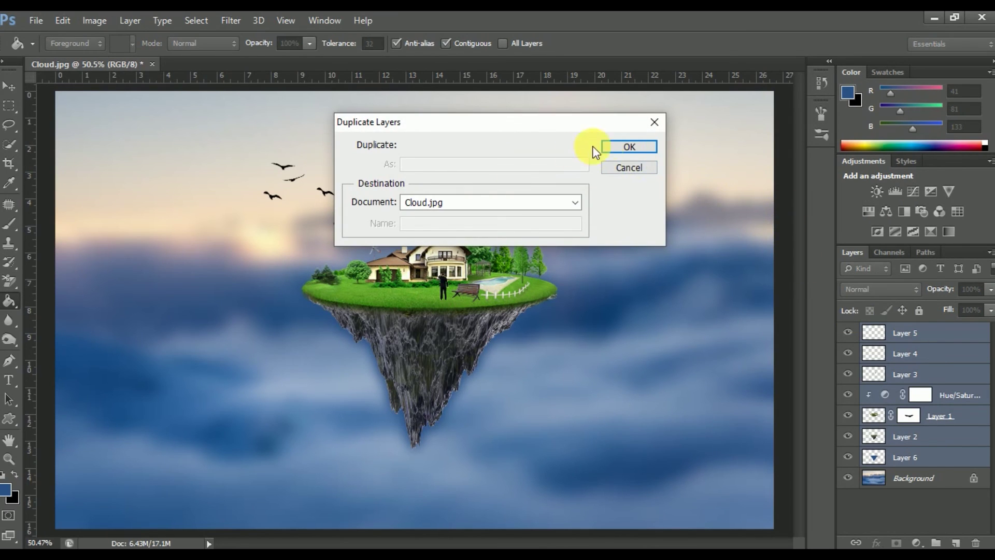
pyautogui.click(625, 148)
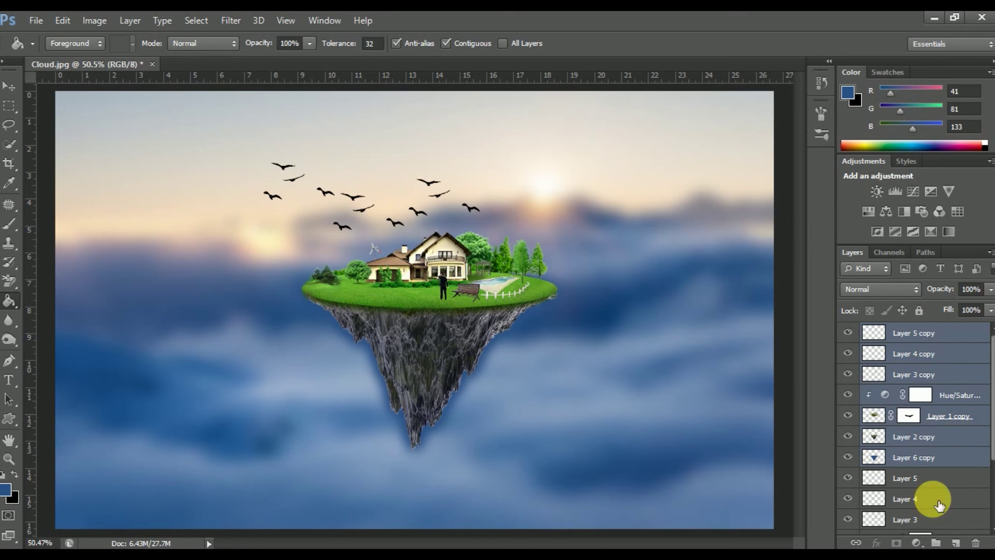
# Step: Create Group 1, move all the copied layers into it, and collapse it
pyautogui.click(939, 542)
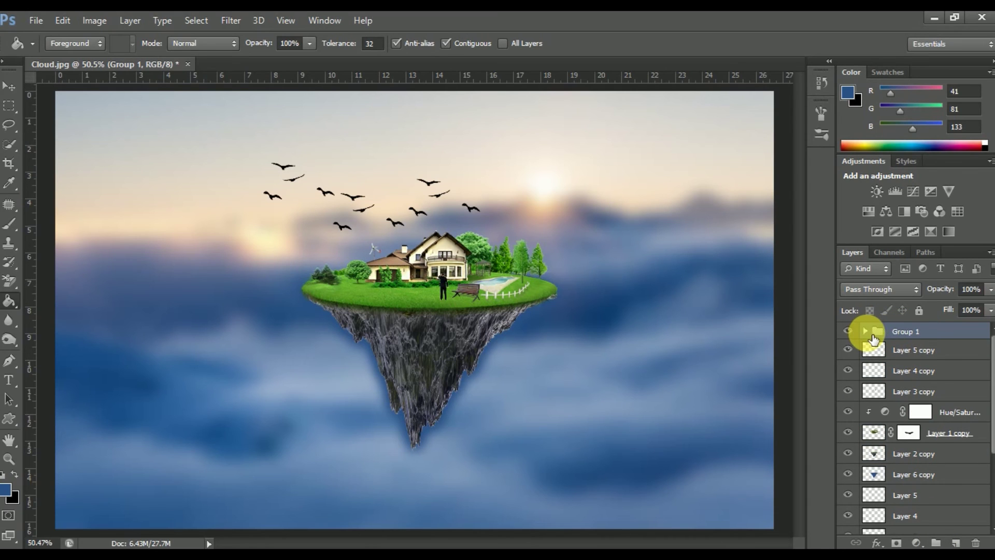
pyautogui.click(928, 350)
pyautogui.scroll(-5, 938, 351)
pyautogui.keyDown('shift'); pyautogui.click(942, 363); pyautogui.keyUp('shift')
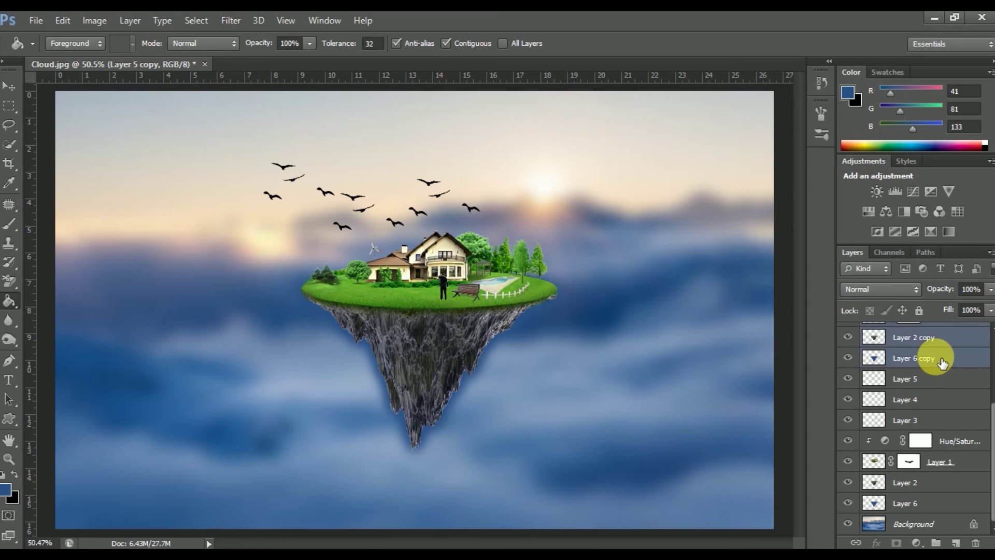
pyautogui.scroll(2, 938, 352)
pyautogui.scroll(1, 937, 353)
pyautogui.scroll(1, 936, 352)
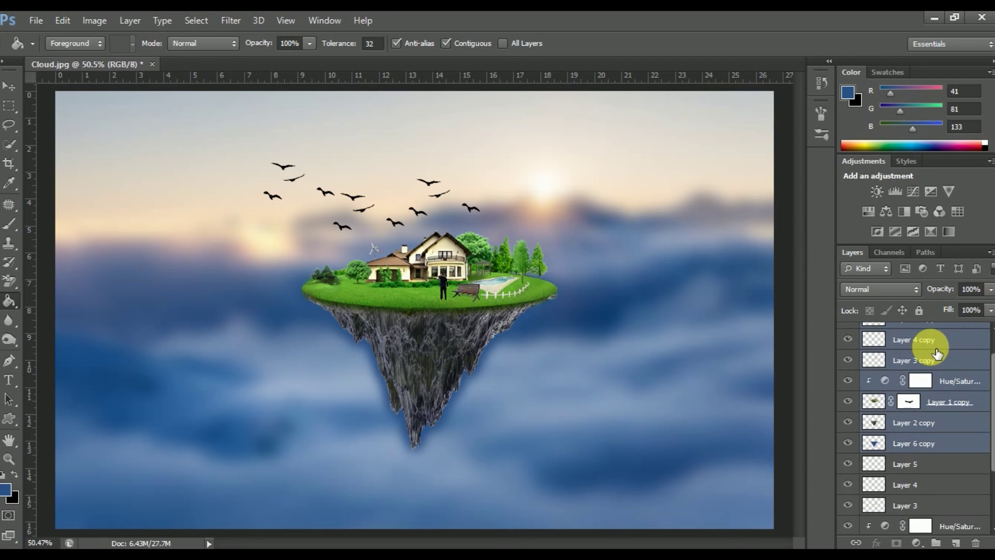
pyautogui.scroll(1, 928, 357)
pyautogui.moveTo(920, 358); pyautogui.dragTo(917, 334)
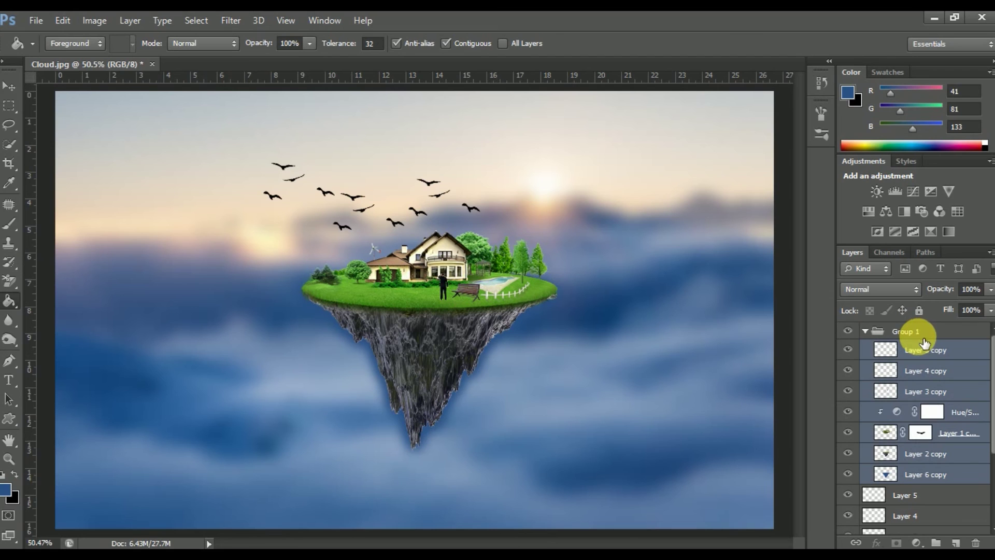
pyautogui.click(866, 332)
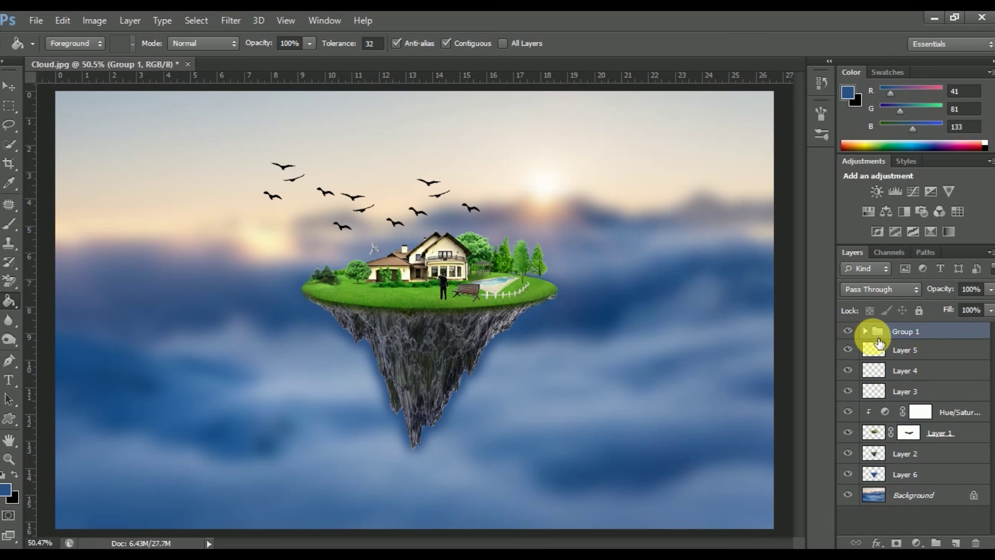
pyautogui.click(850, 331)
pyautogui.click(849, 331)
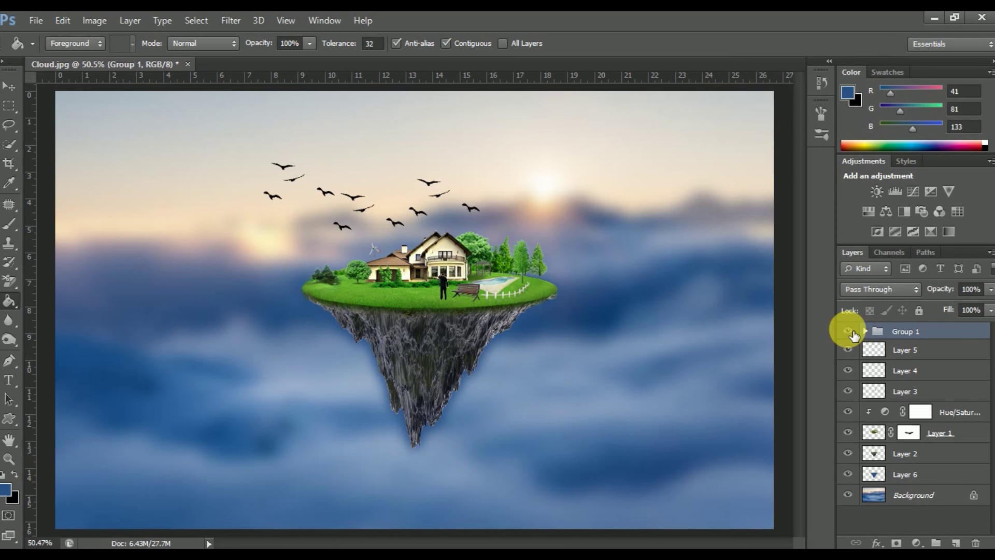
# Step: Move Group 1 to the lower left and scale it to about 57% as a smaller island
pyautogui.click(18, 89)
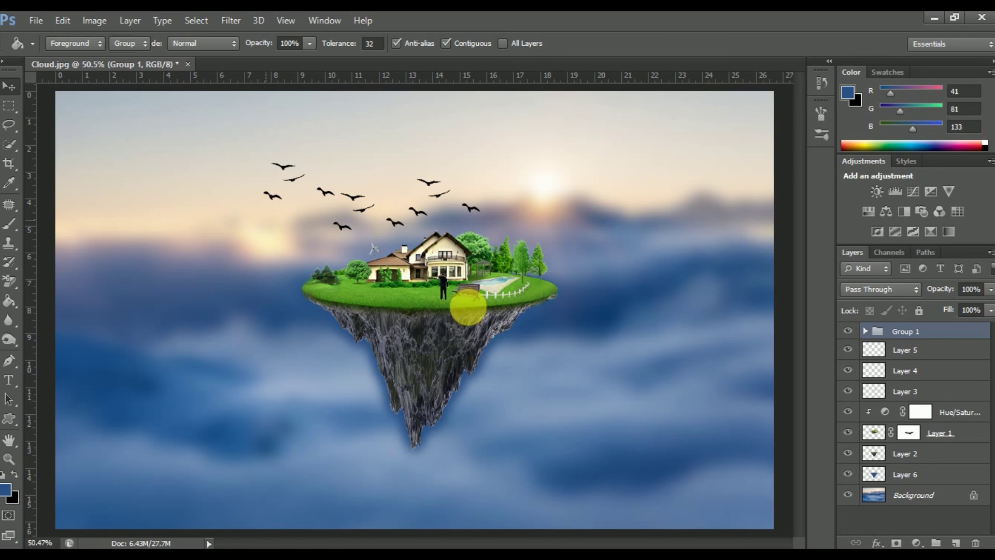
pyautogui.moveTo(471, 290); pyautogui.dragTo(267, 401)
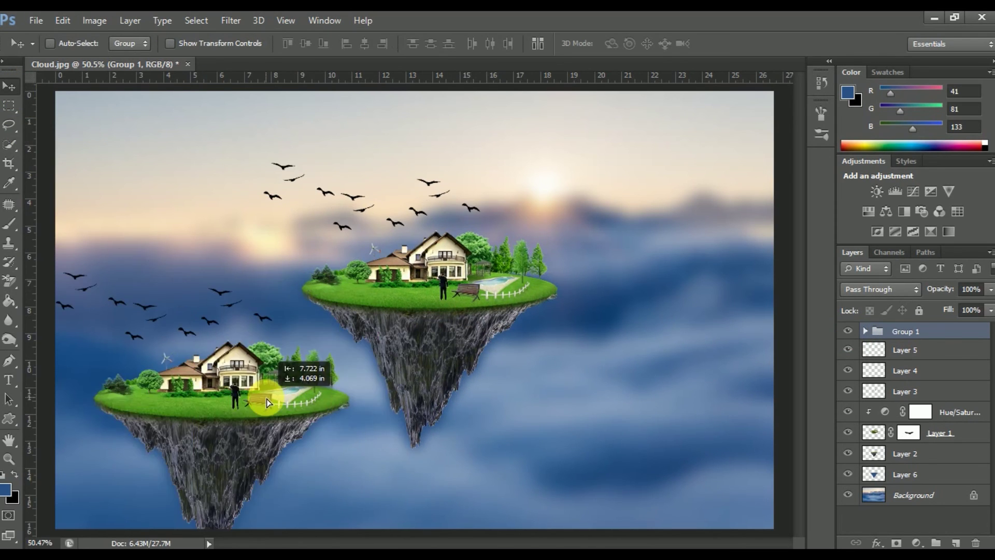
pyautogui.click(62, 21)
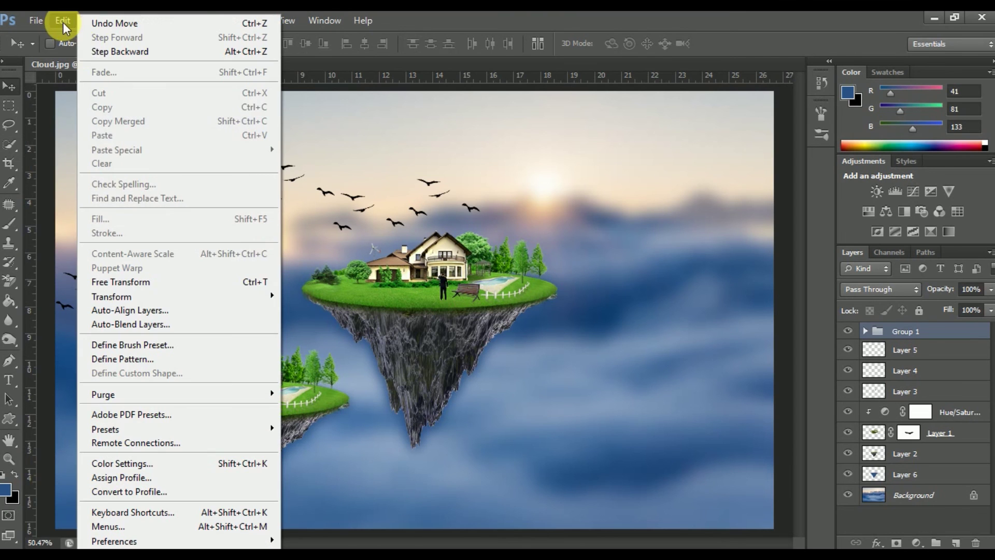
pyautogui.click(195, 285)
pyautogui.moveTo(363, 272)
pyautogui.mouseDown()
pyautogui.moveTo(296, 321)
pyautogui.moveTo(281, 319)
pyautogui.mouseUp()
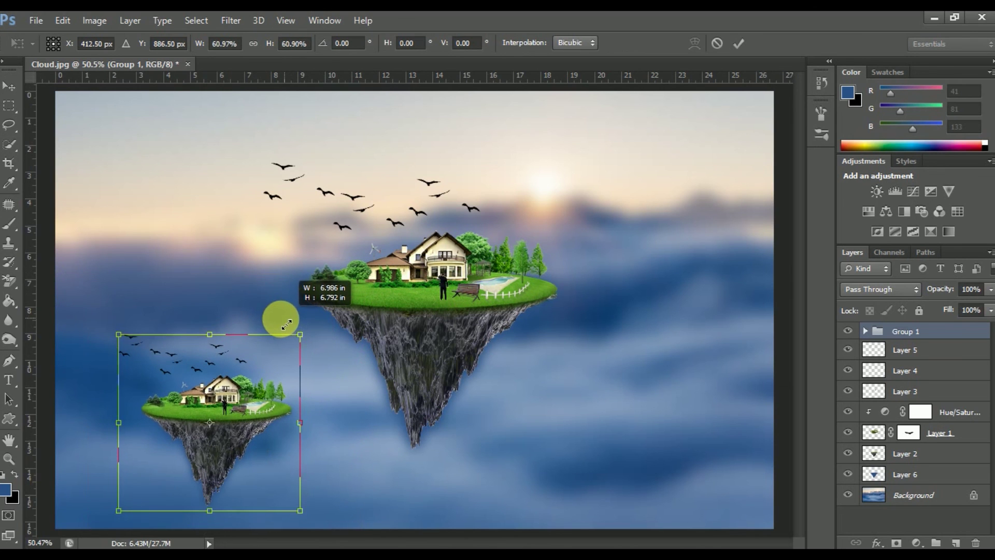
pyautogui.click(741, 44)
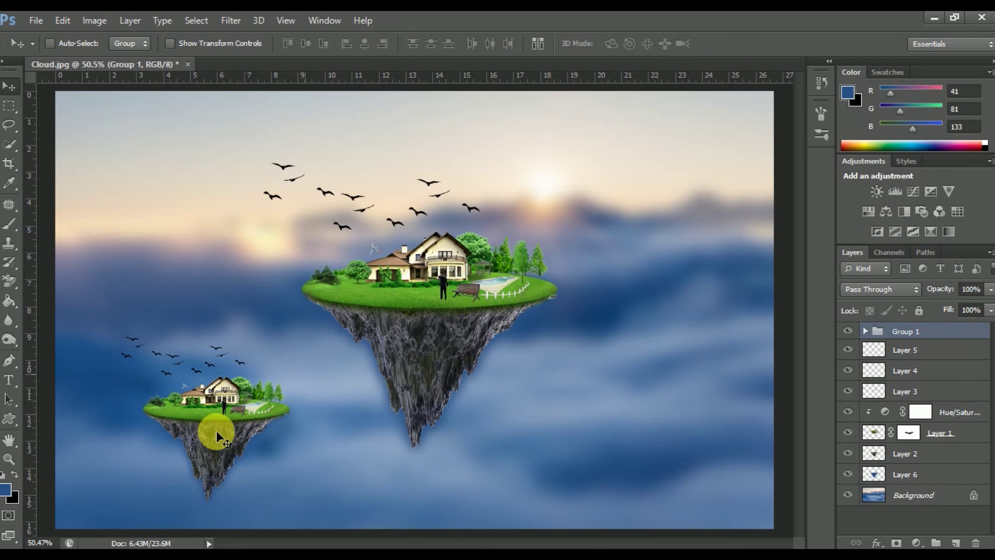
pyautogui.keyDown('ctrl'); pyautogui.click(326, 386); pyautogui.keyUp('ctrl')
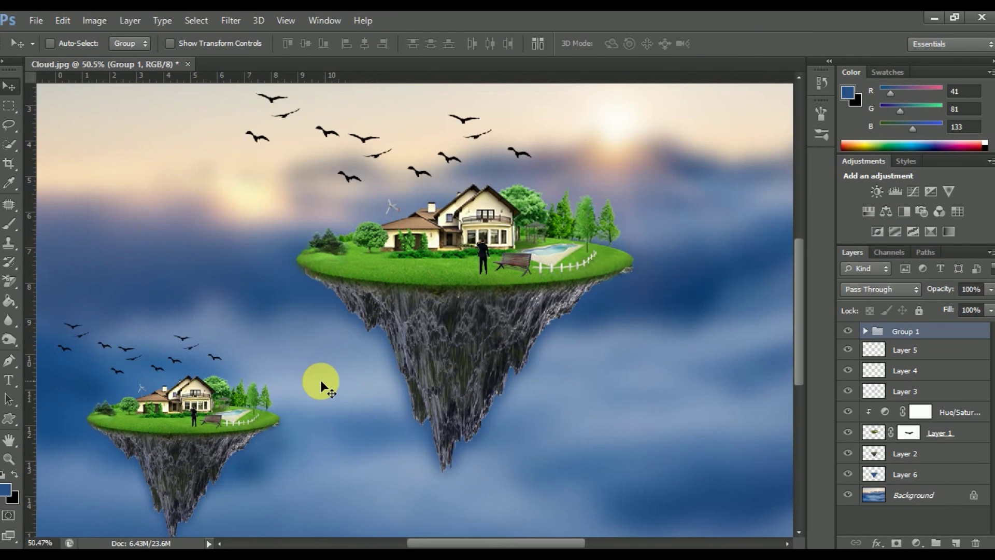
pyautogui.hotkey('ctrl', '0')
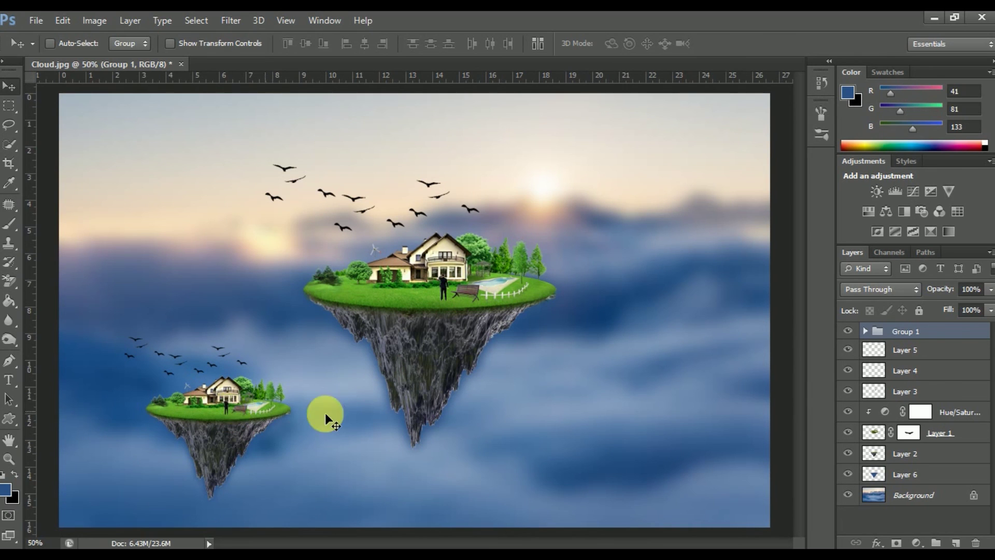
pyautogui.click(865, 331)
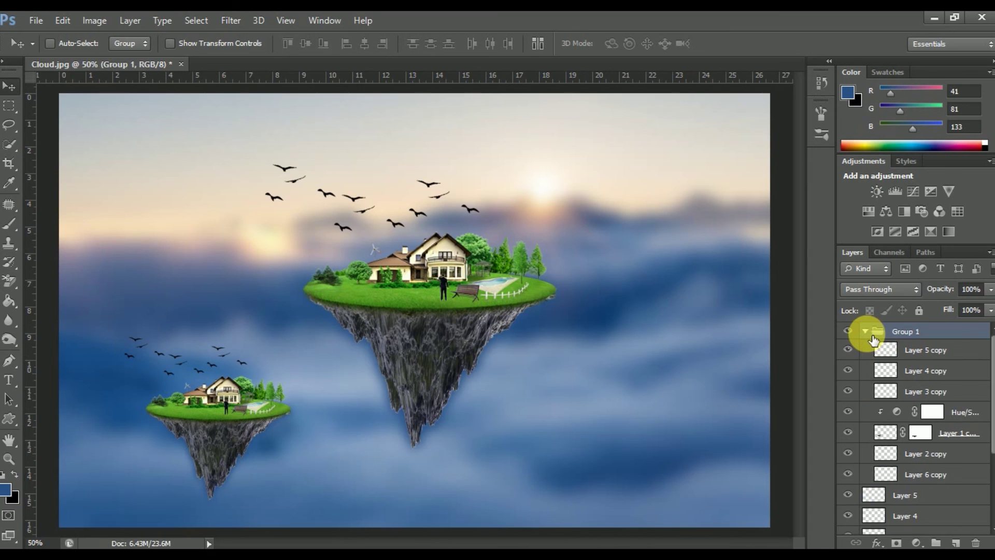
# Step: Duplicate Group 1 and place Group 1 copy at the lower right as a third island
pyautogui.click(866, 333)
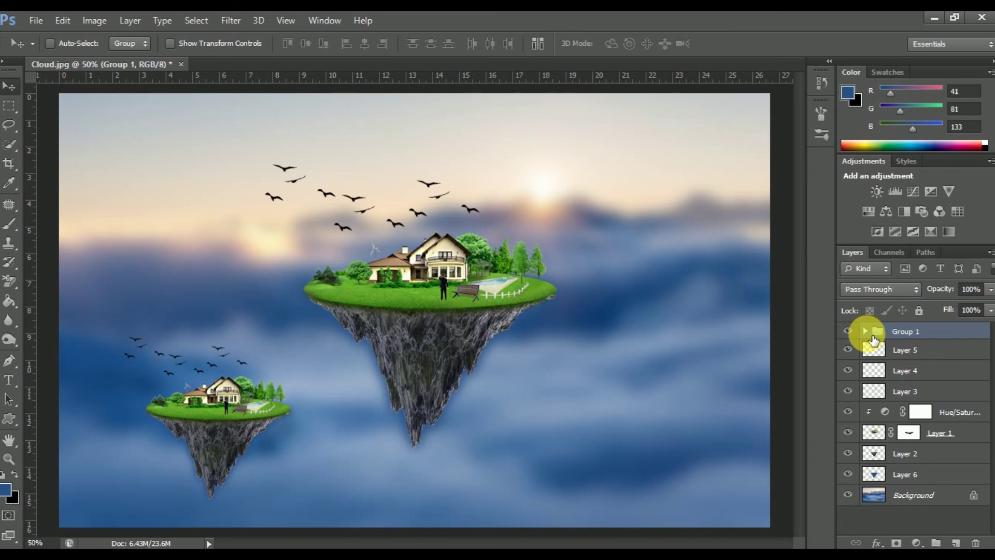
pyautogui.rightClick(929, 332)
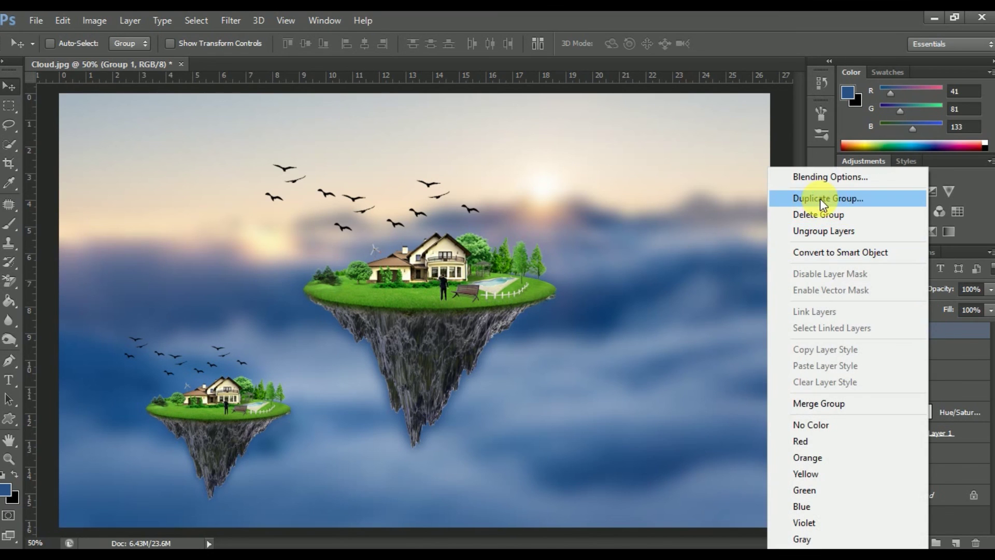
pyautogui.click(818, 199)
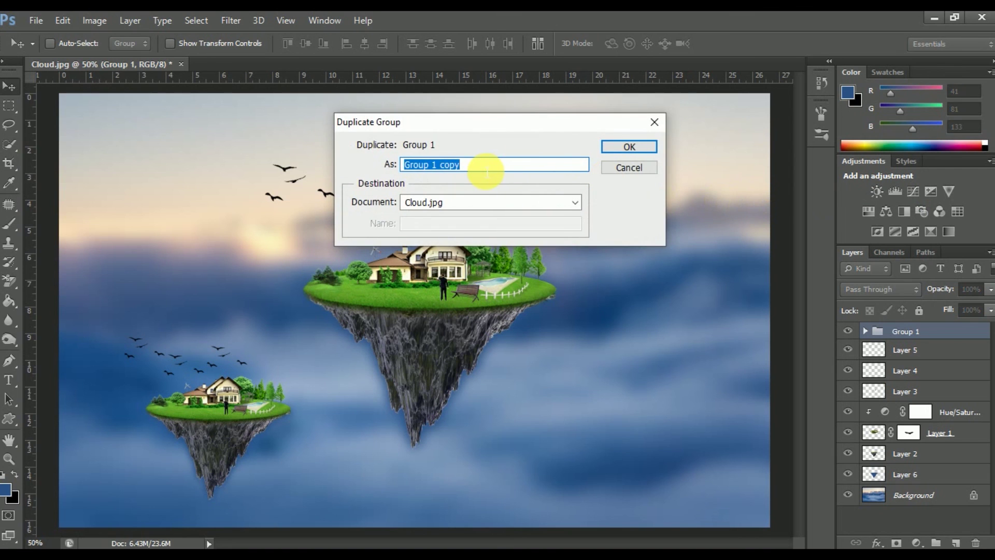
pyautogui.click(622, 145)
pyautogui.moveTo(241, 410); pyautogui.dragTo(653, 442)
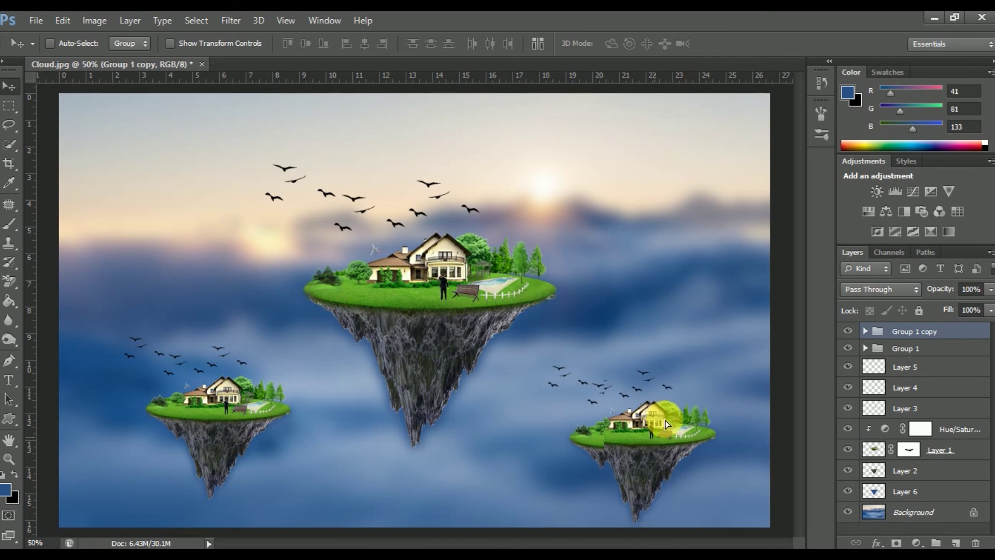
pyautogui.moveTo(654, 443); pyautogui.dragTo(680, 418)
pyautogui.press('Return')
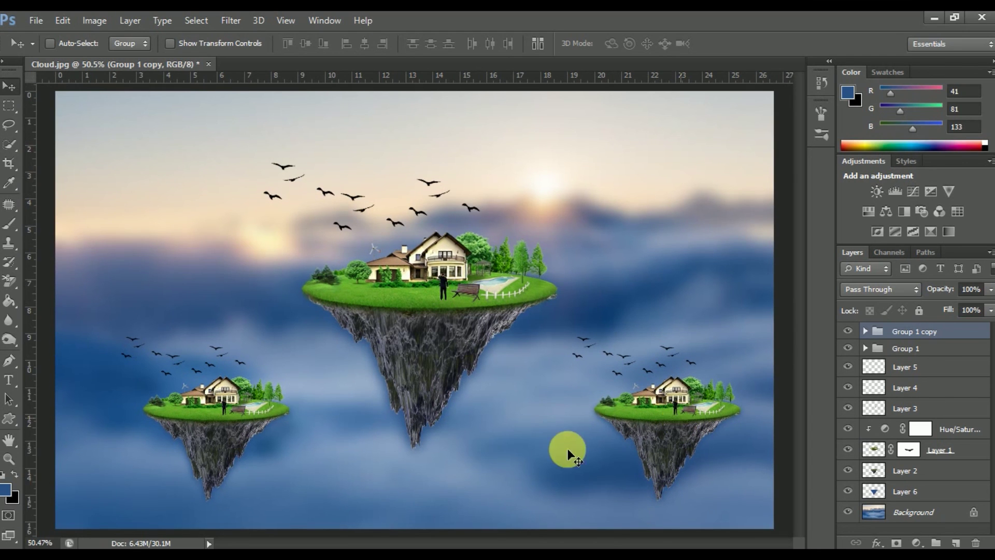
pyautogui.click(44, 23)
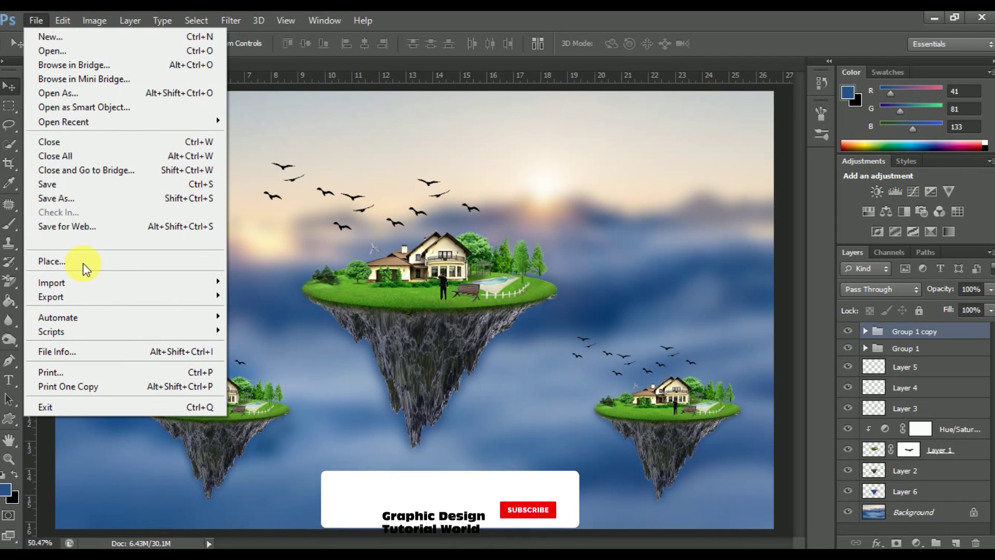
# Step: Save as 'Photoshop Tutorial the best place for isolutions.jpg', JPEG quality 10 Maximum, Progressive
pyautogui.click(105, 197)
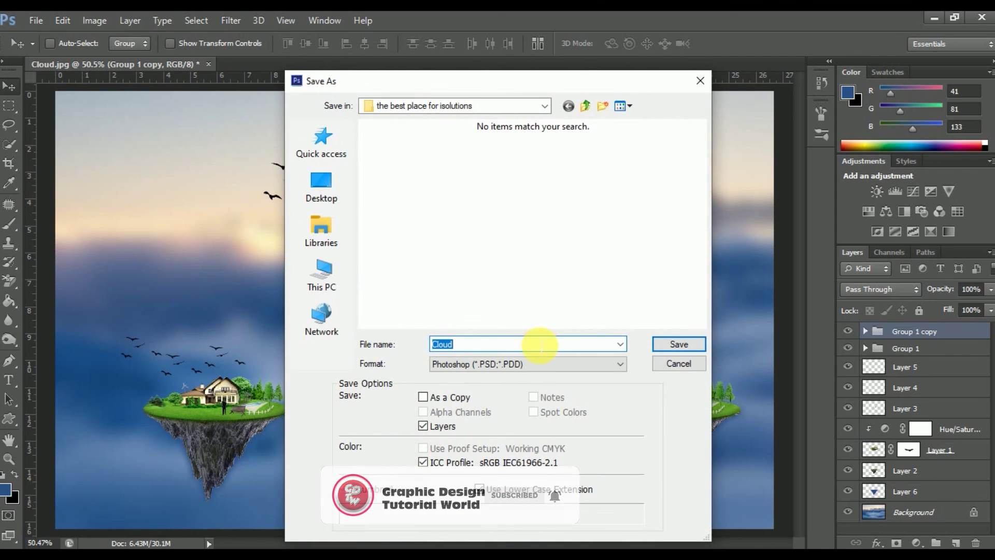
pyautogui.write('Pho')
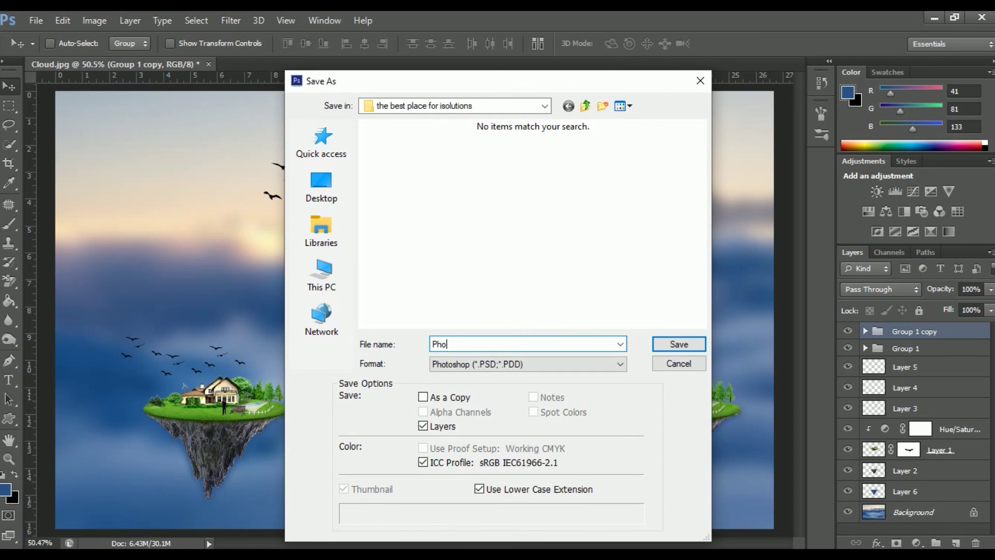
pyautogui.write('toshop')
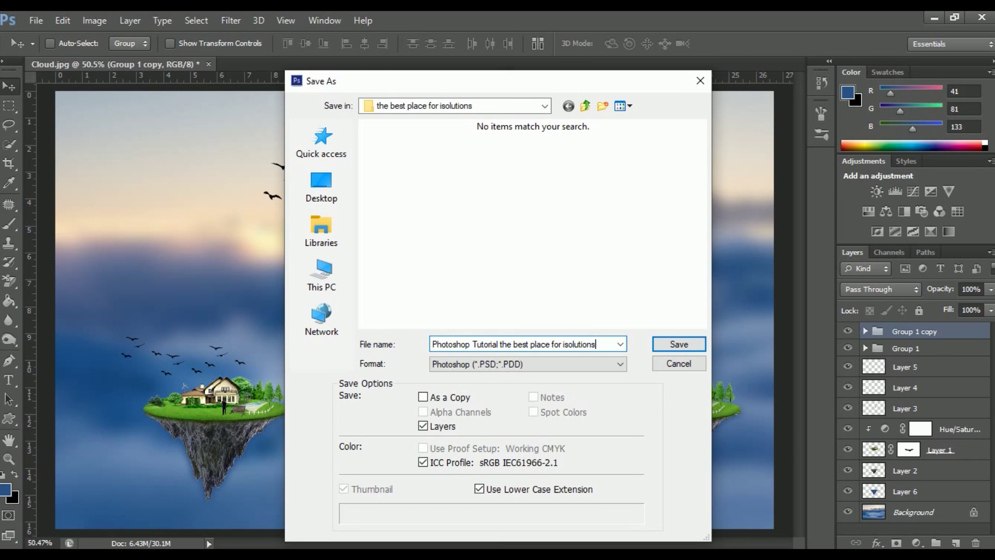
pyautogui.click(607, 369)
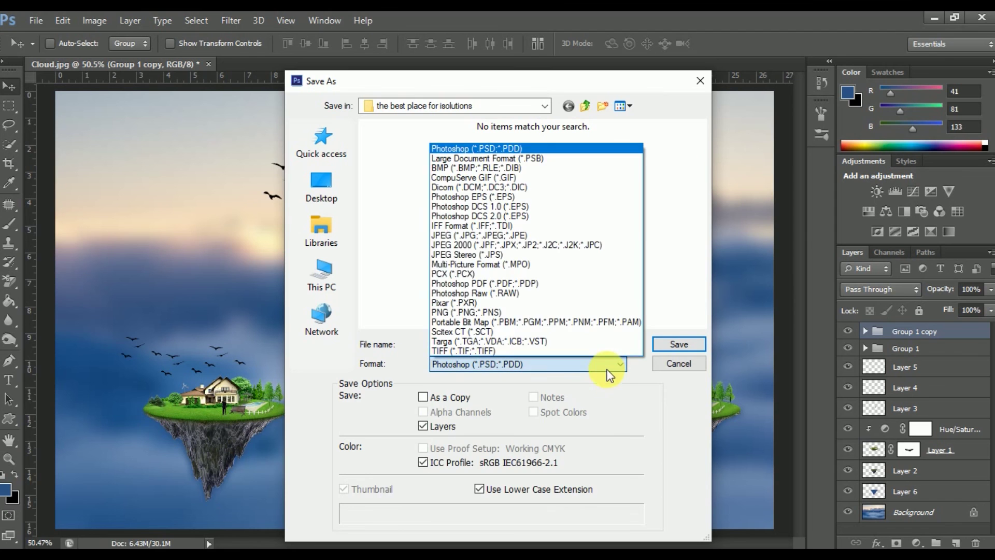
pyautogui.click(544, 235)
pyautogui.click(668, 345)
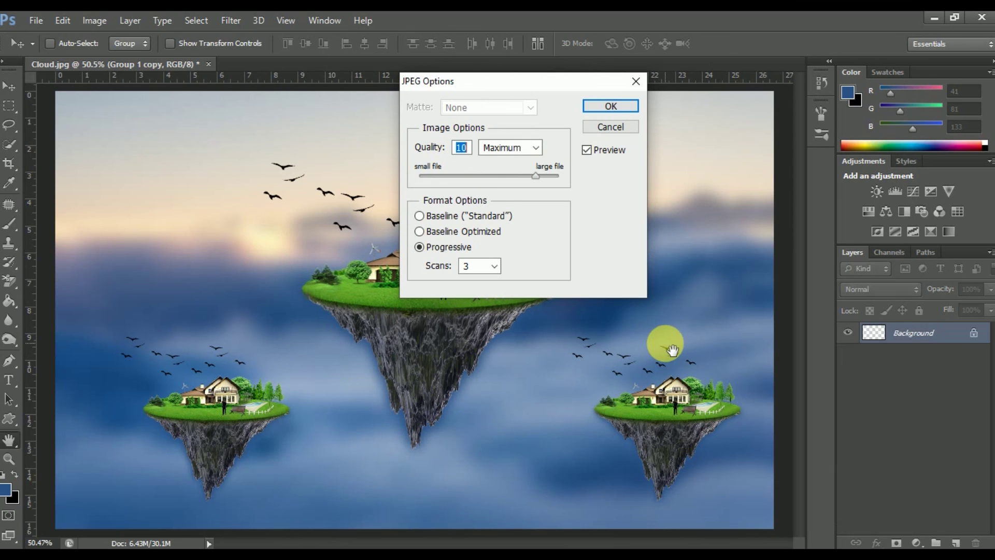
pyautogui.click(615, 106)
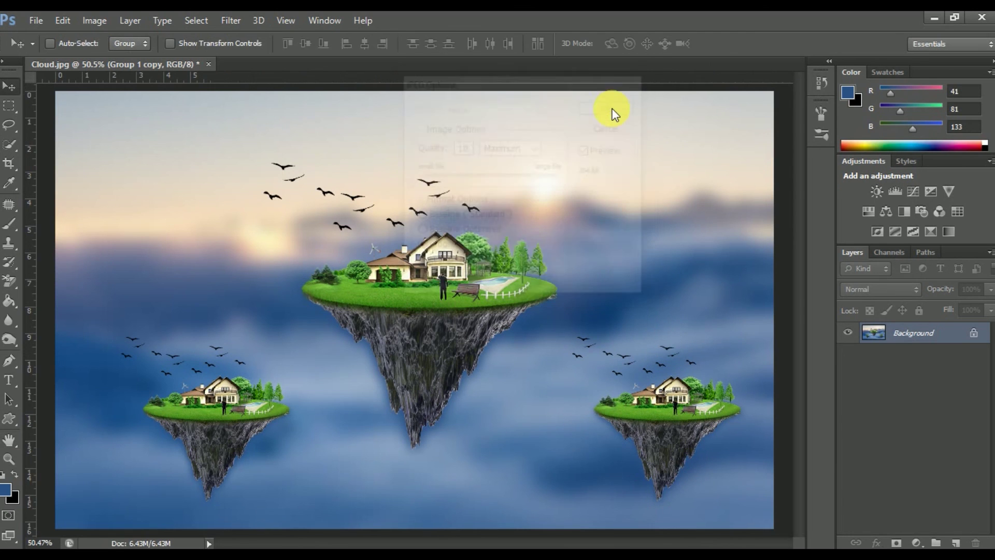